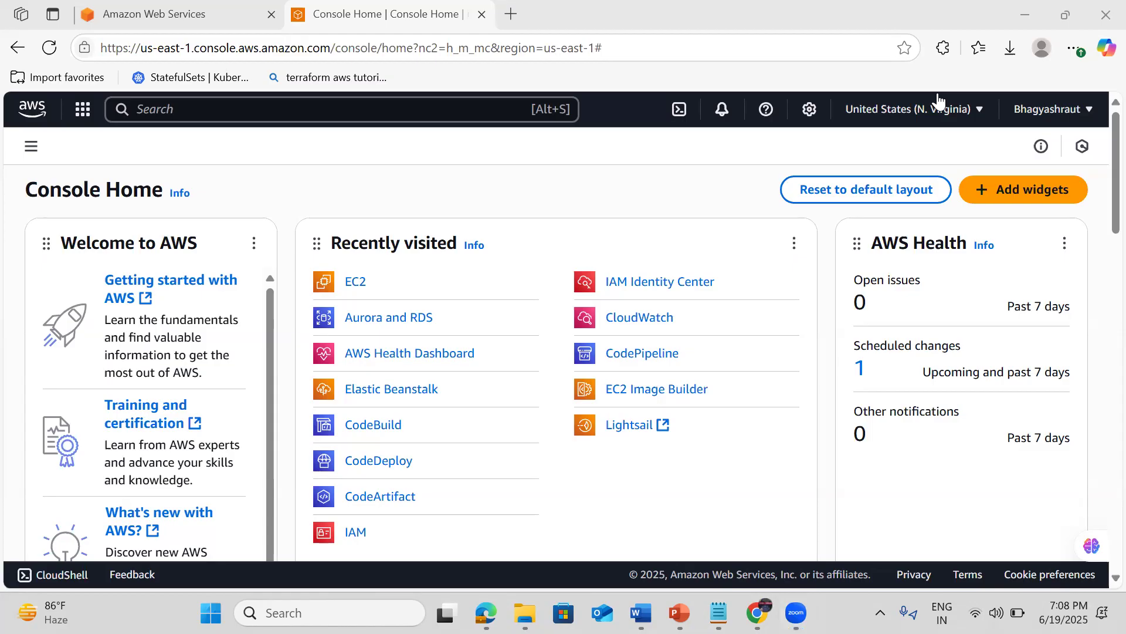
Switch to Notepad and replace all text of the open note with the heading "AWS :".
left_click(707, 170)
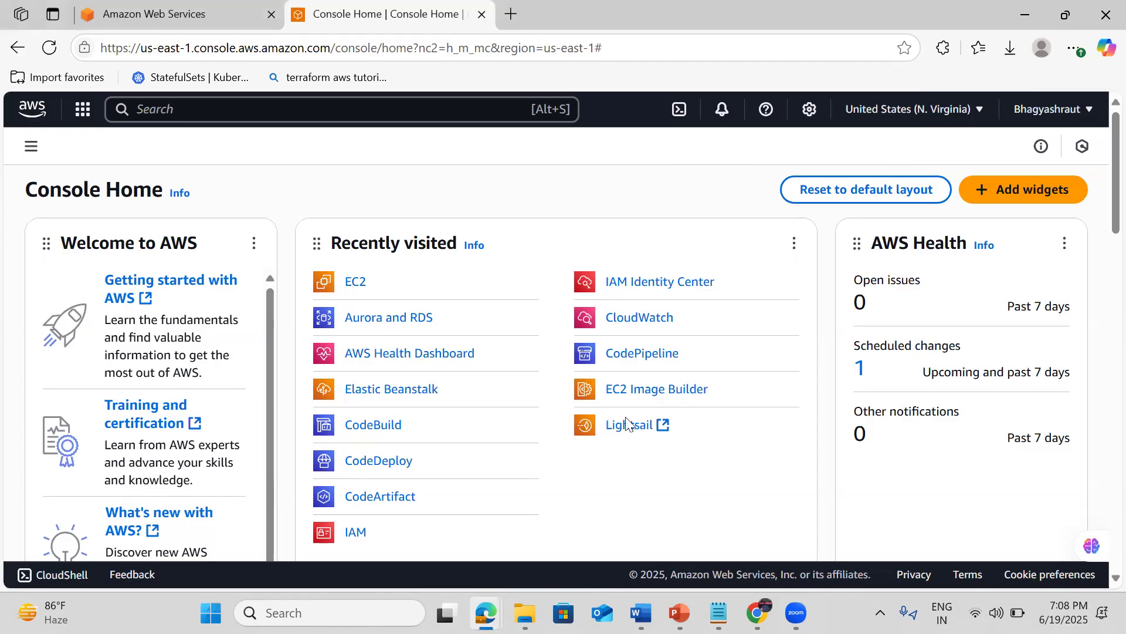
mouse_move(719, 613)
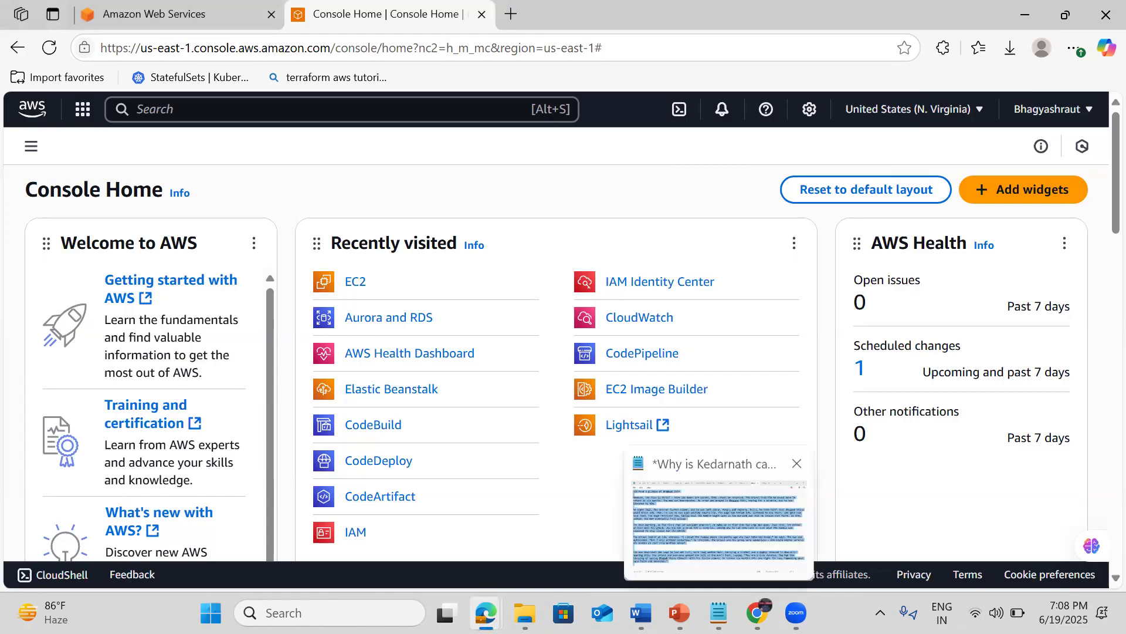
left_click(717, 511)
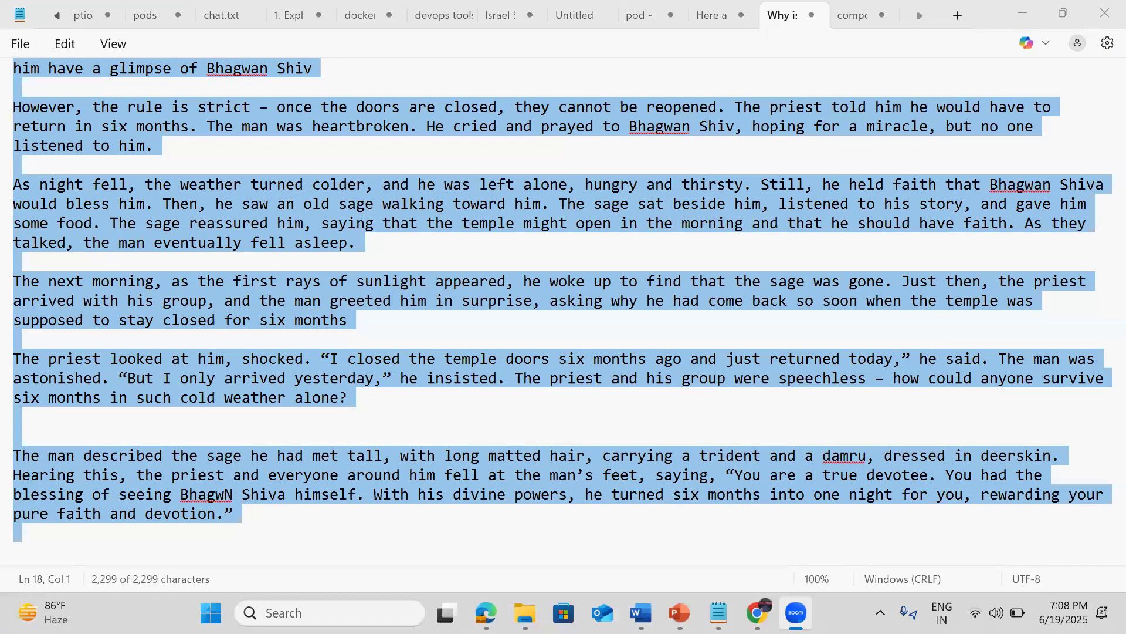
left_click(44, 375)
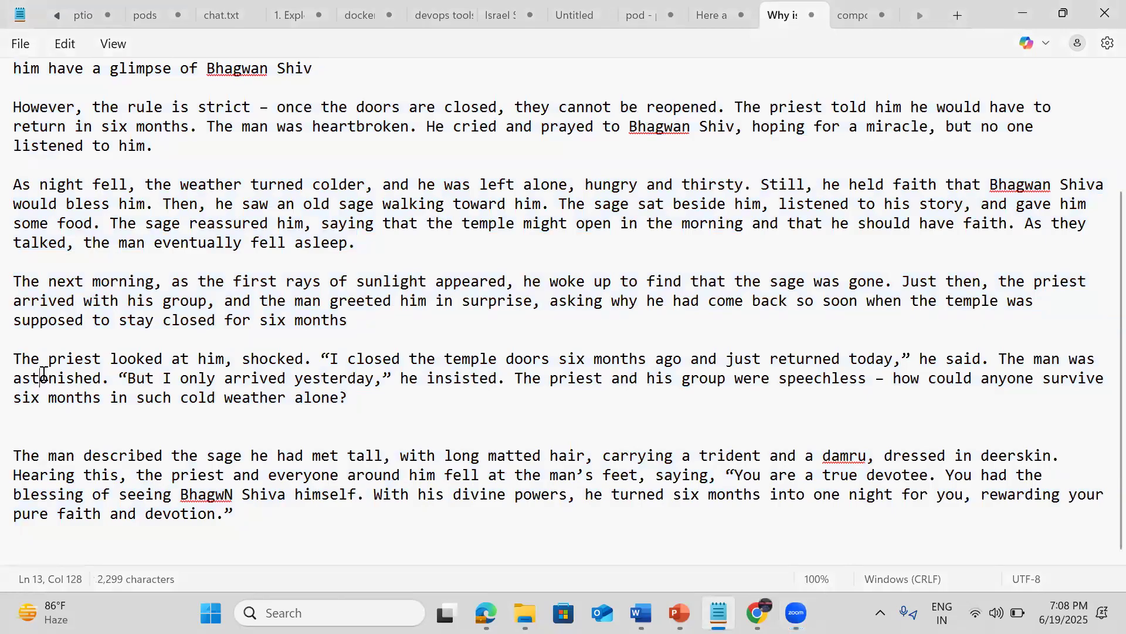
left_click(547, 281)
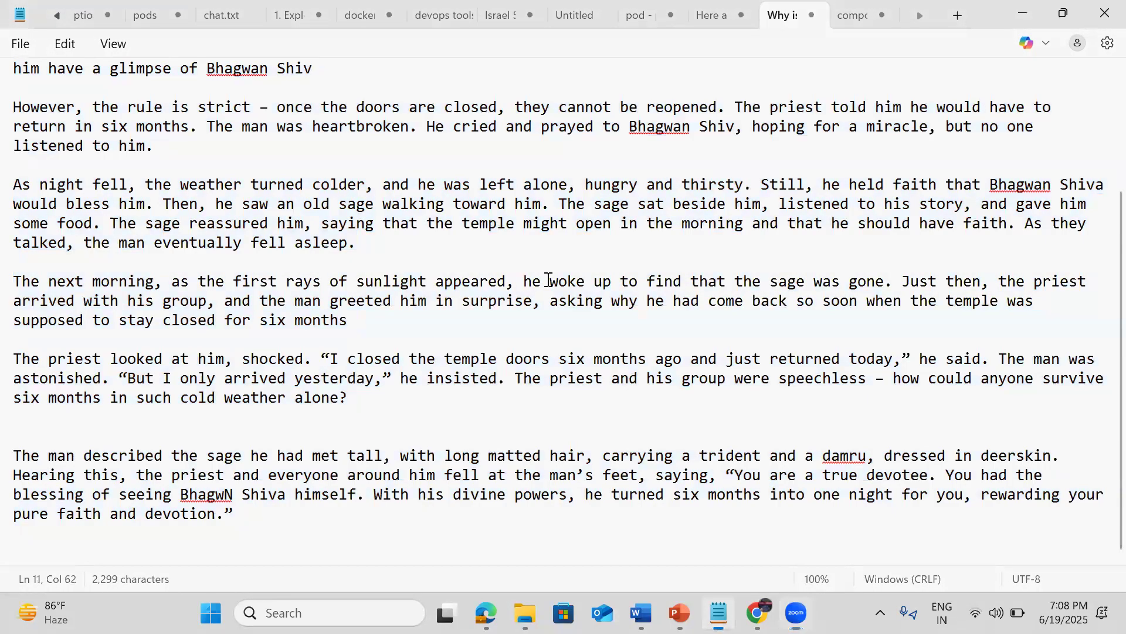
key("ctrl+a")
key("Delete")
type("AWS :")
Add the line "GUI - AWS management console" below the heading, separated by a blank line.
key("Return")
key("Return")
type("GU")
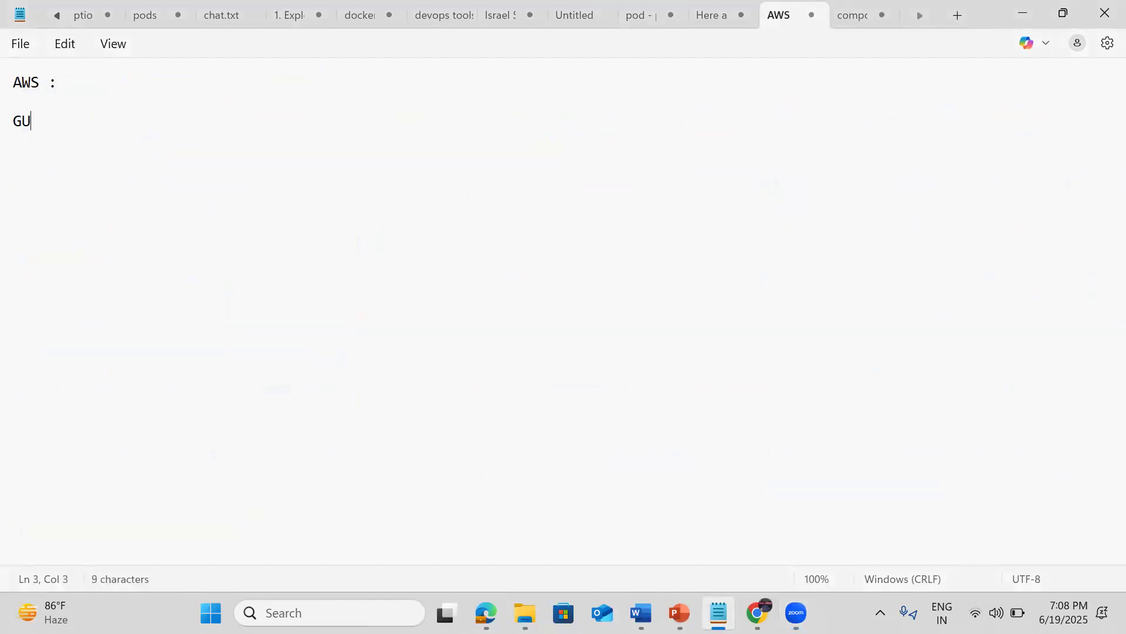
type("I - AWS management so")
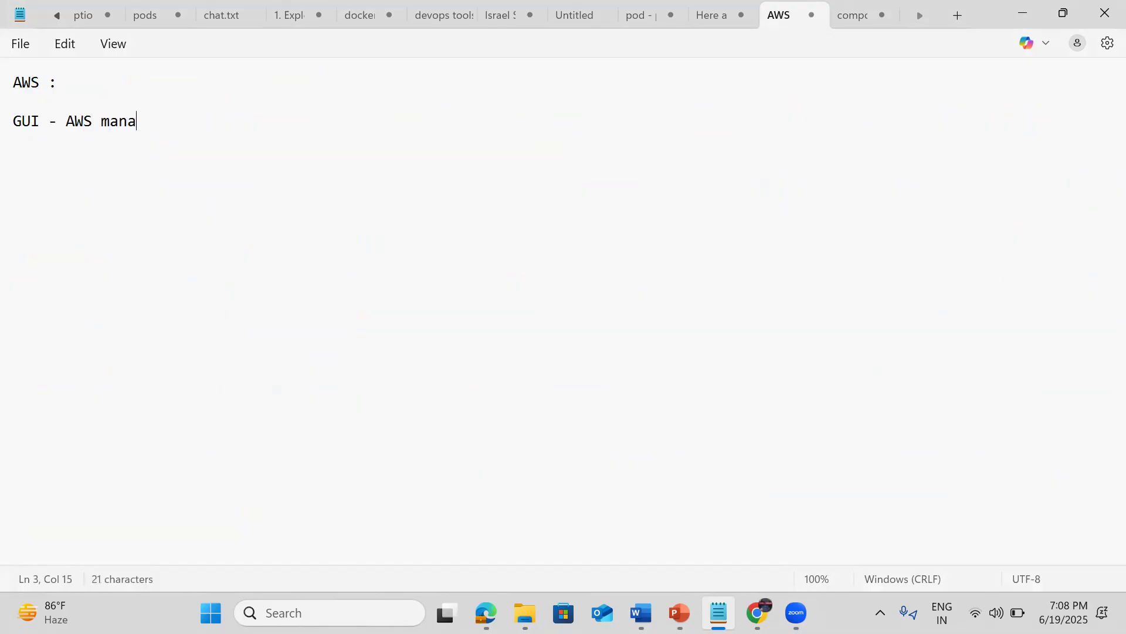
key("BackSpace")
key("BackSpace")
type("consil")
key("BackSpace")
key("BackSpace")
type("ole")
Add the line "Root account -" below the AWS management console line, leaving a blank line between them.
key("Return")
key("Return")
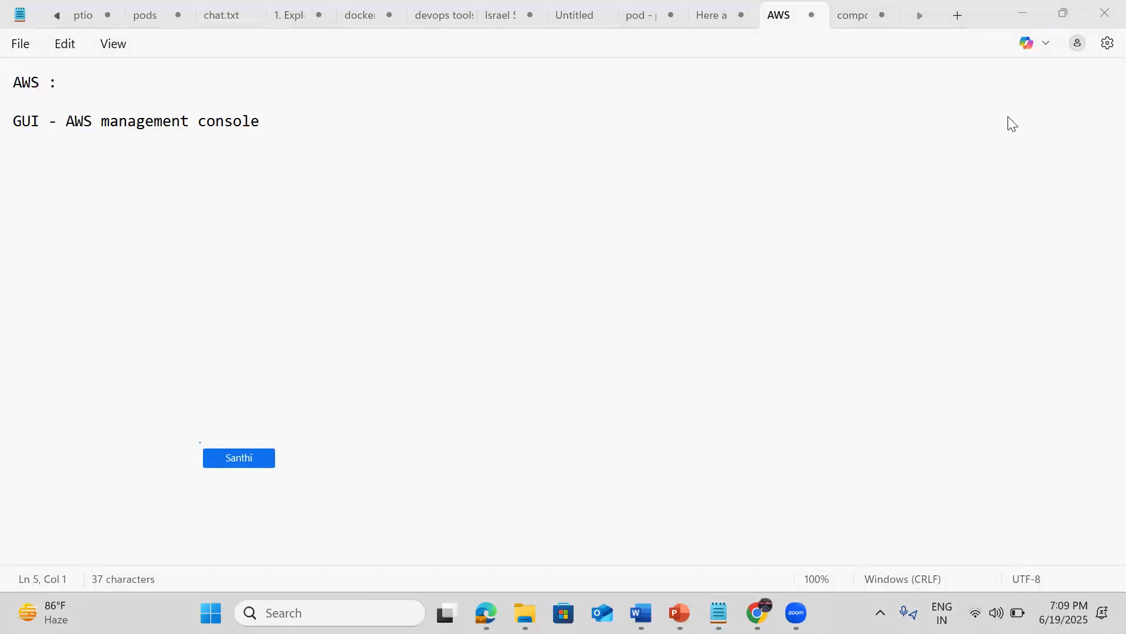
left_click(134, 154)
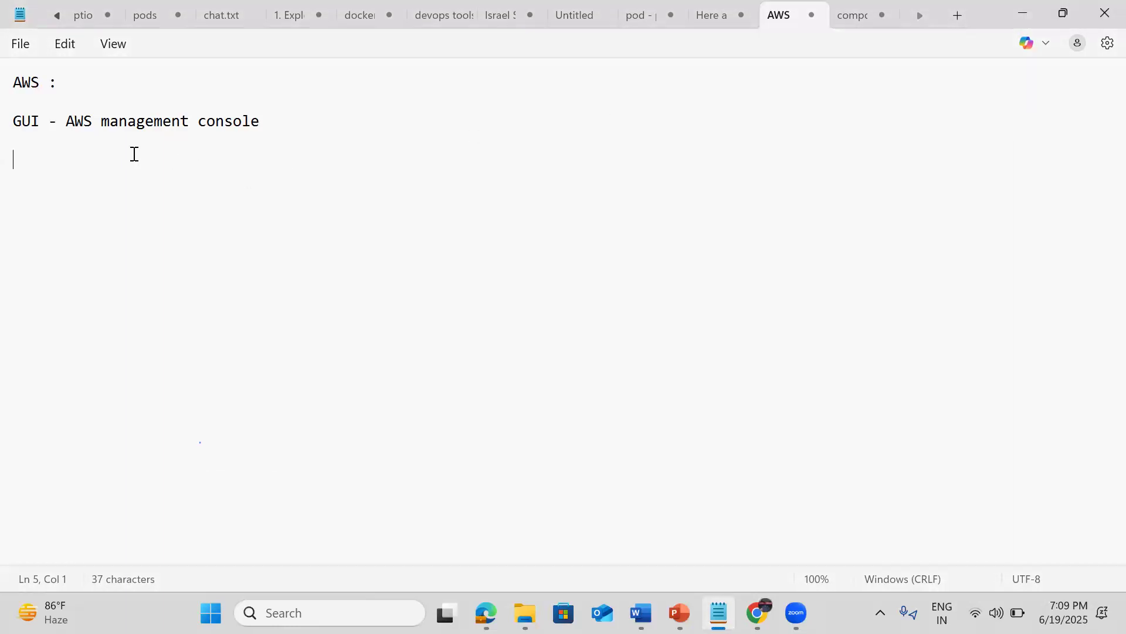
type("A")
key("BackSpace")
type("Root account -")
Add the line "IAM user" below "Root account -", leaving a blank line between them.
key("Return")
key("Return")
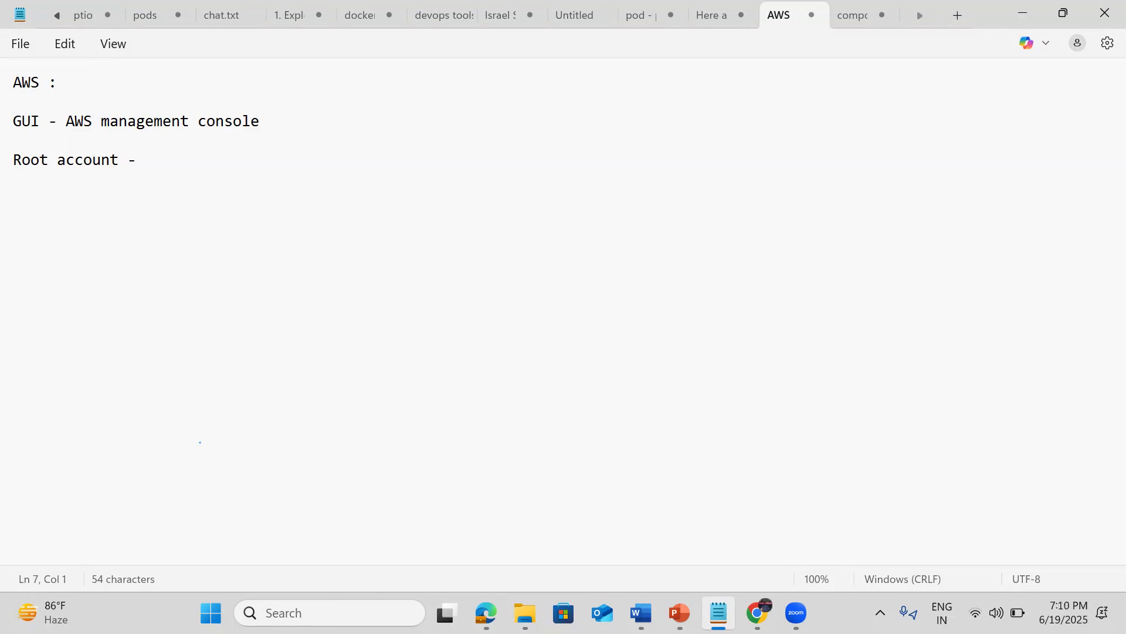
left_click(179, 157)
key("Return")
key("Return")
type("IAM user")
Switch to Chrome and search Google for "aws console login" in a new tab.
mouse_move(757, 613)
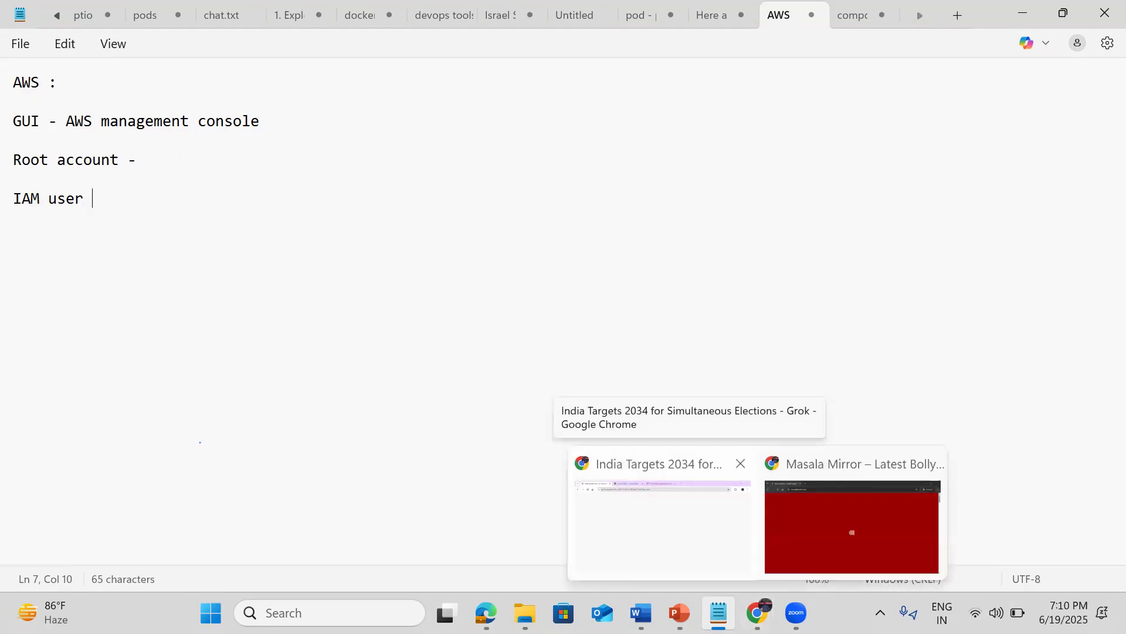
left_click(660, 517)
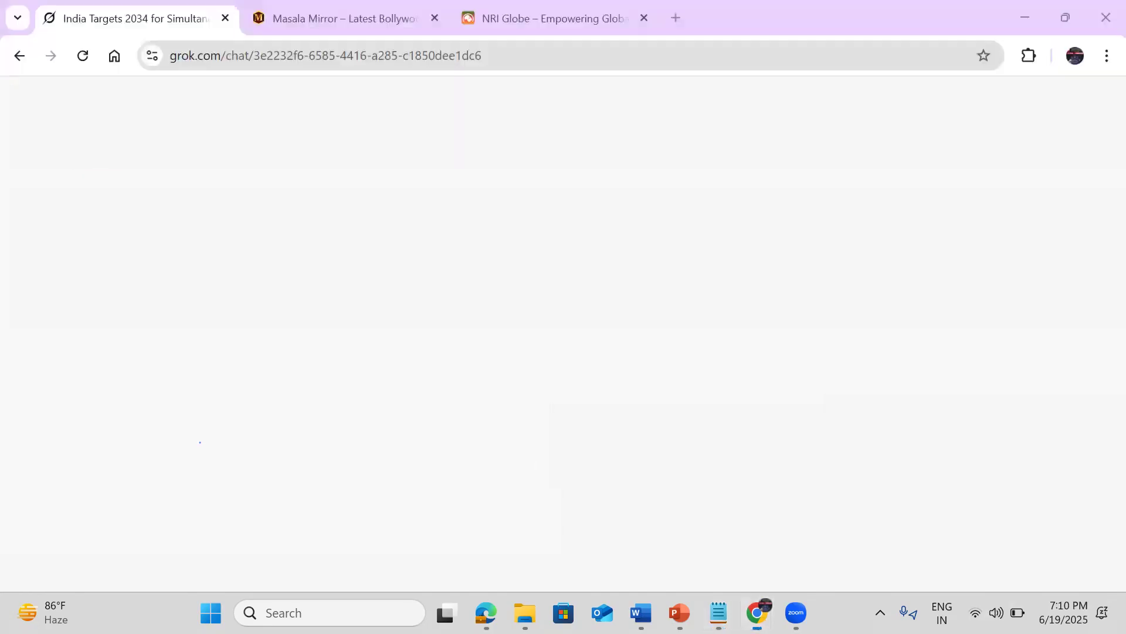
left_click(680, 18)
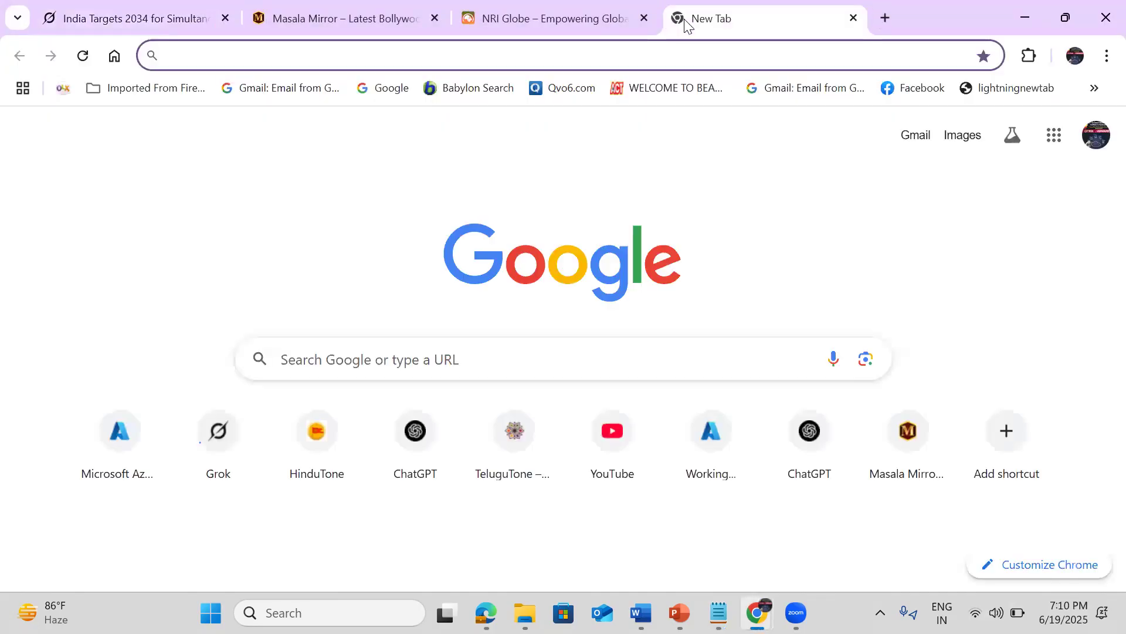
type("i")
key("BackSpace")
key("BackSpace")
type("aws")
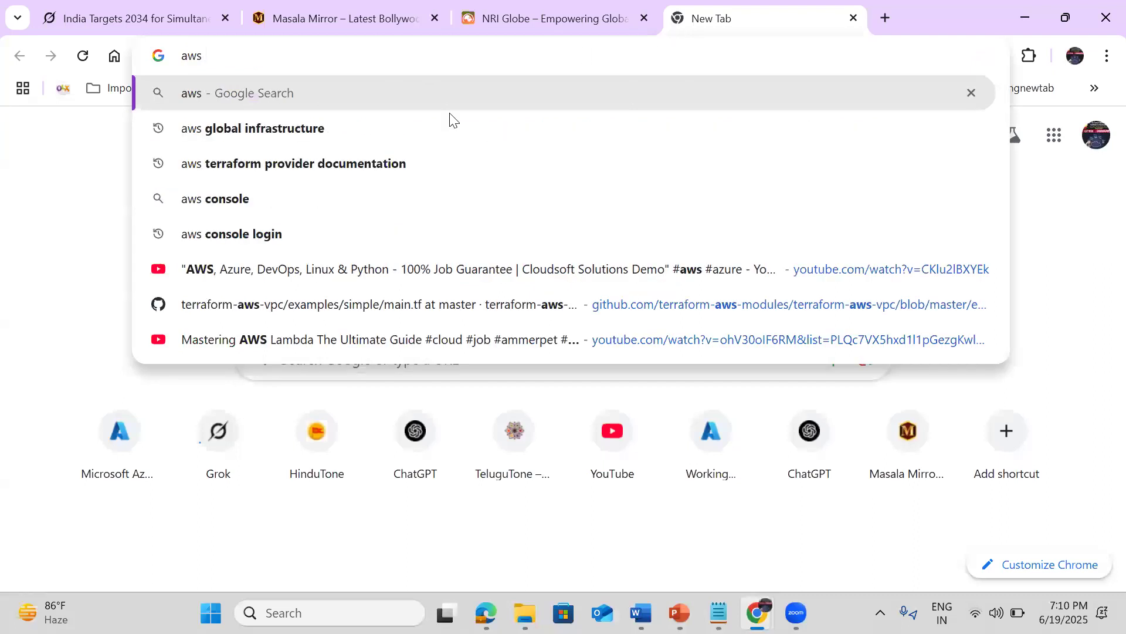
key("Down")
key("Down")
key("Down")
key("Down")
key("Return")
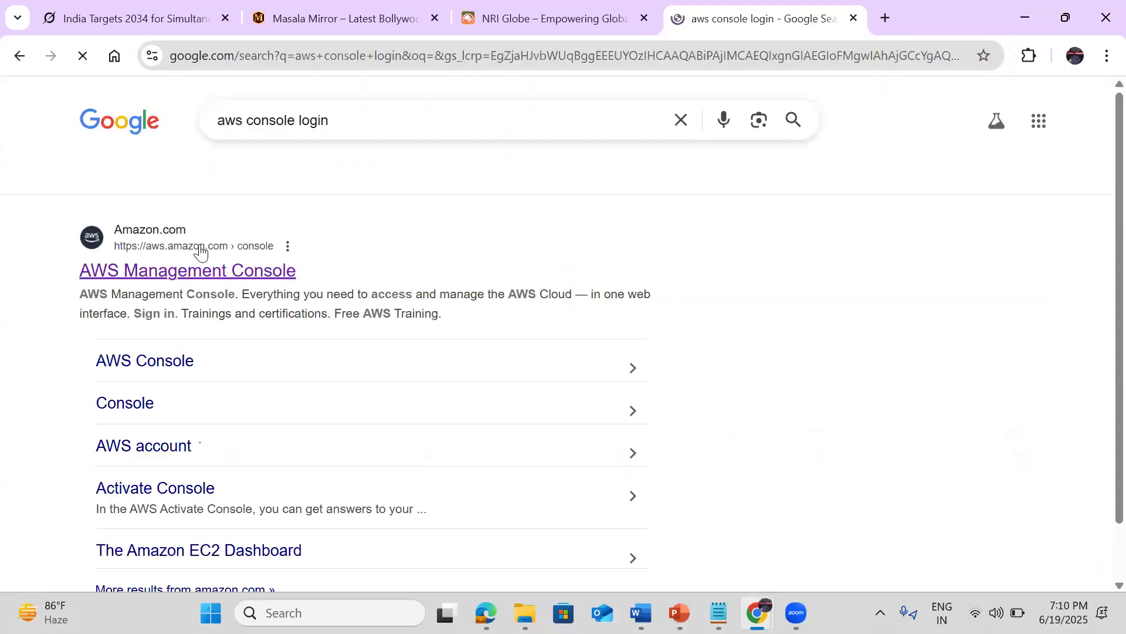
Open the AWS Management Console site from the results and view its IAM user sign-in form.
left_click(178, 271)
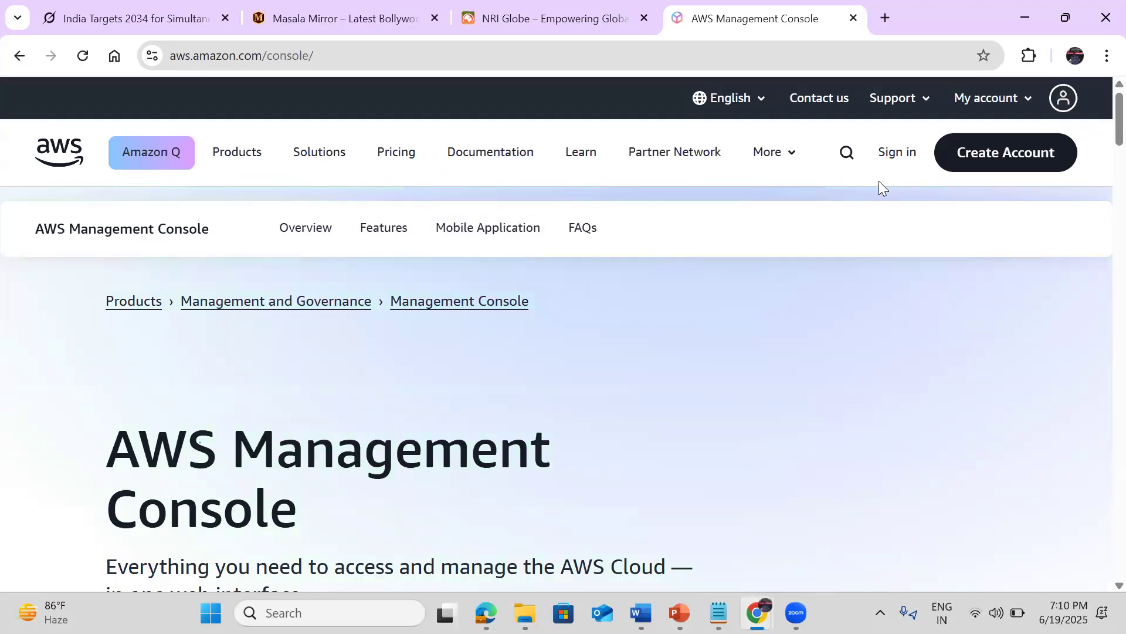
left_click(900, 166)
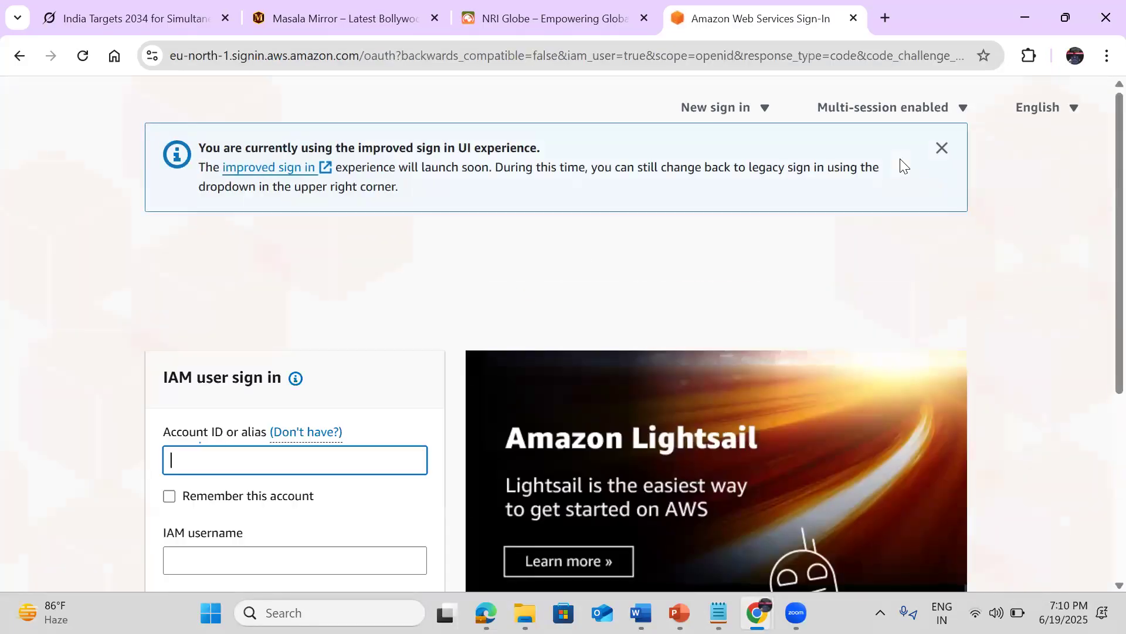
left_click(134, 300)
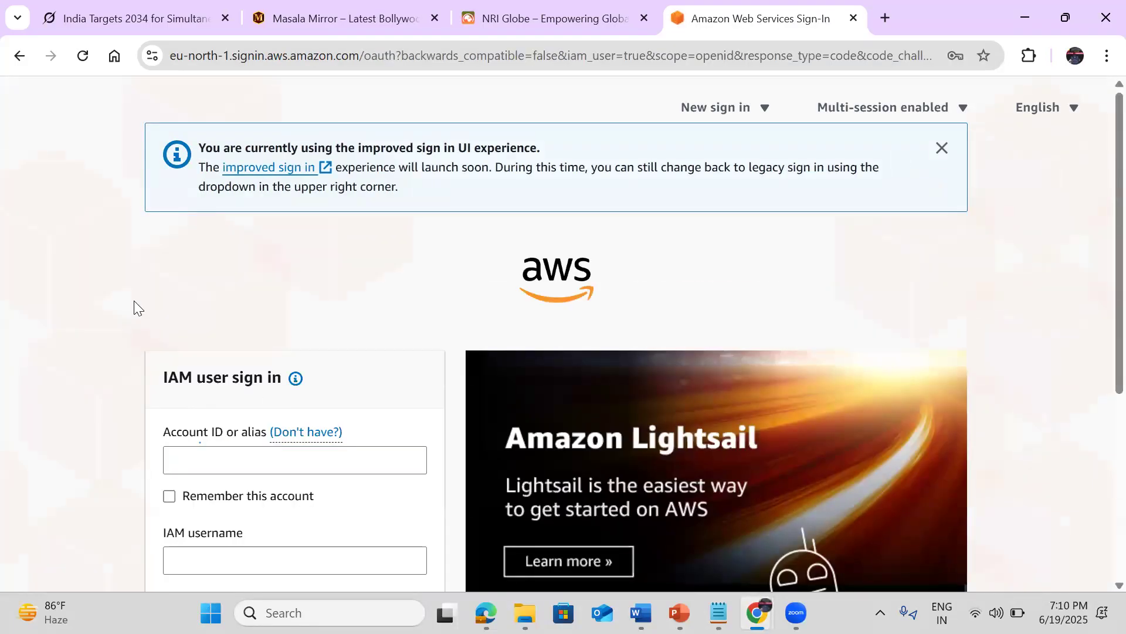
scroll(134, 300, "down", 3)
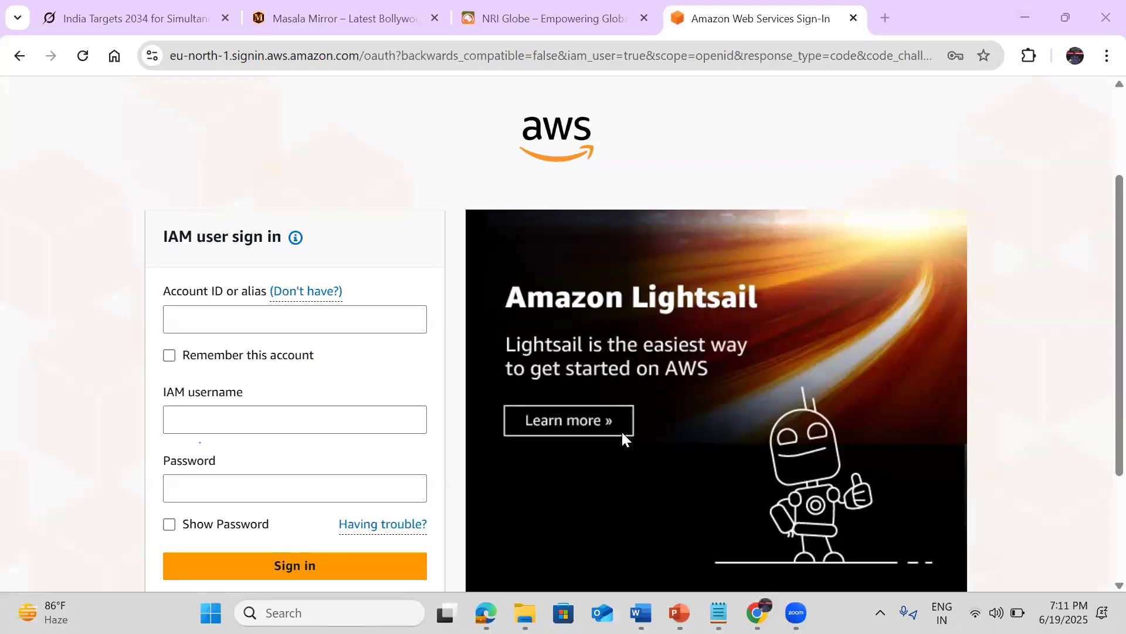
Minimize Chrome and switch to the AWS Console Home page in Edge.
left_click(1025, 18)
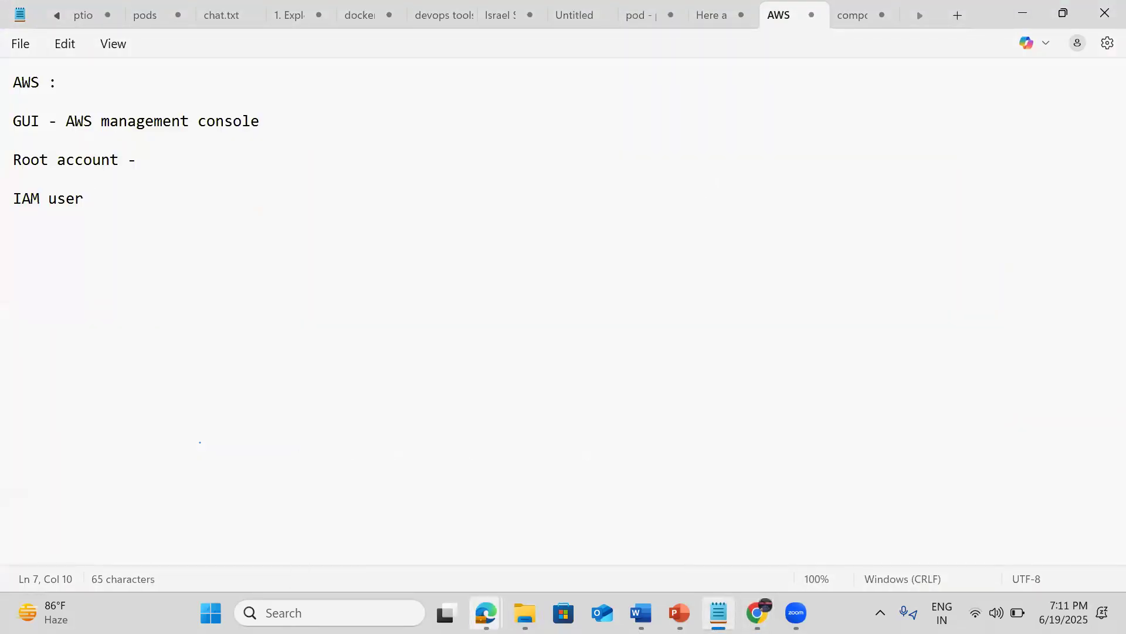
mouse_move(478, 604)
left_click(476, 600)
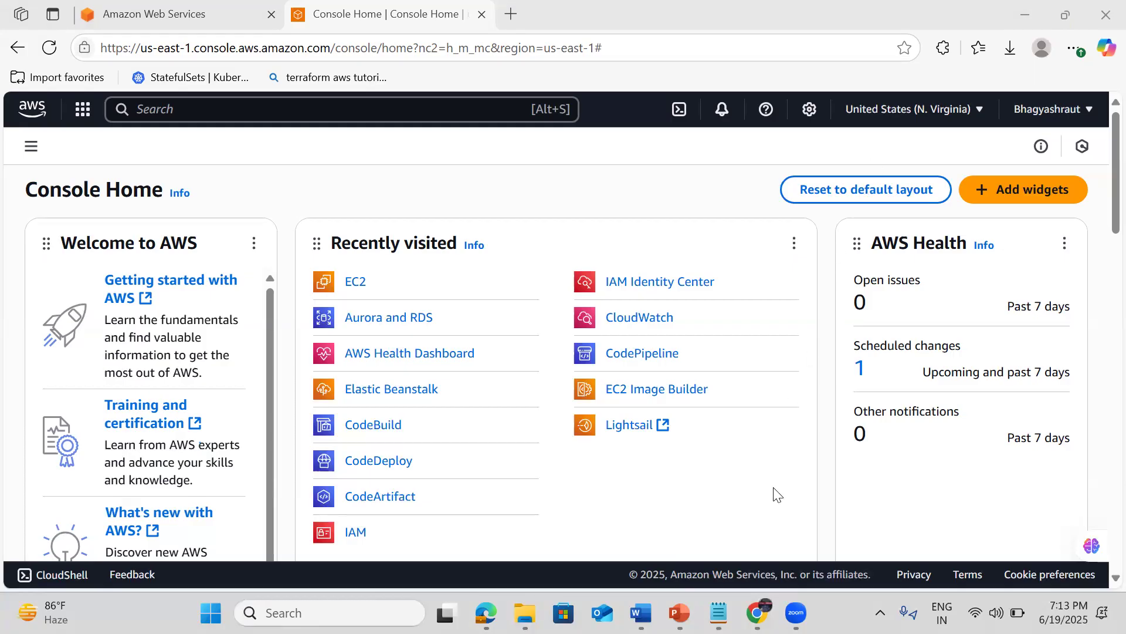
Switch back to Notepad and start a new line below "IAM user".
left_click(719, 612)
key("Return")
key("Return")
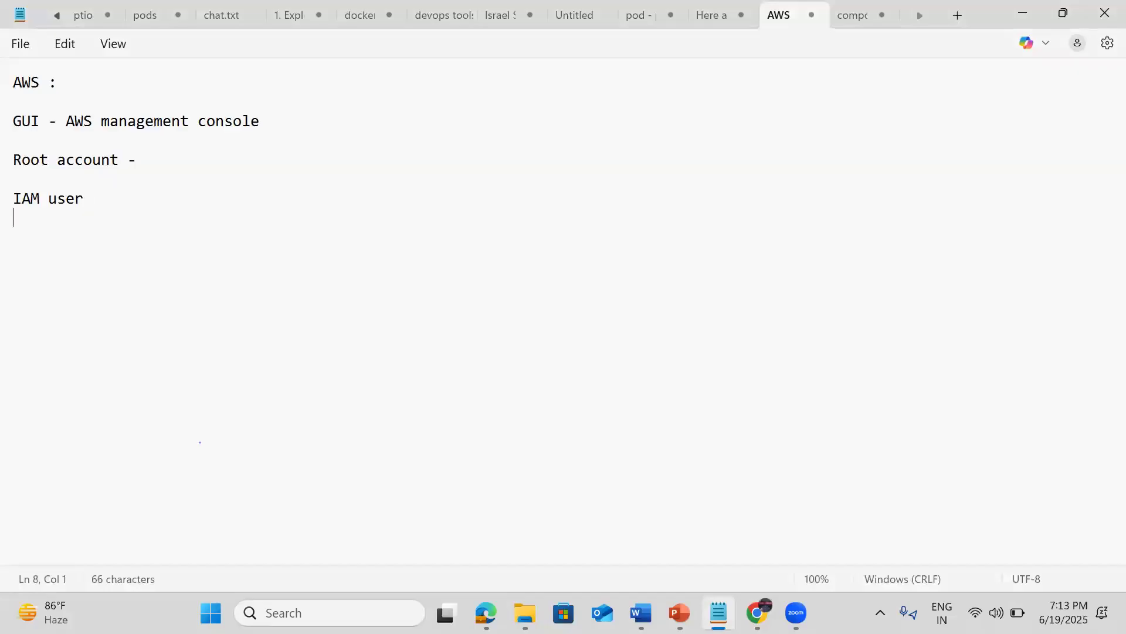
type("MFA")
left_click_drag(60, 239, 20, 249)
key("BackSpace")
Write the line "AWS CLI - Command lane" below the "IAM user" entry.
left_click(21, 250)
type("AWS CLI")
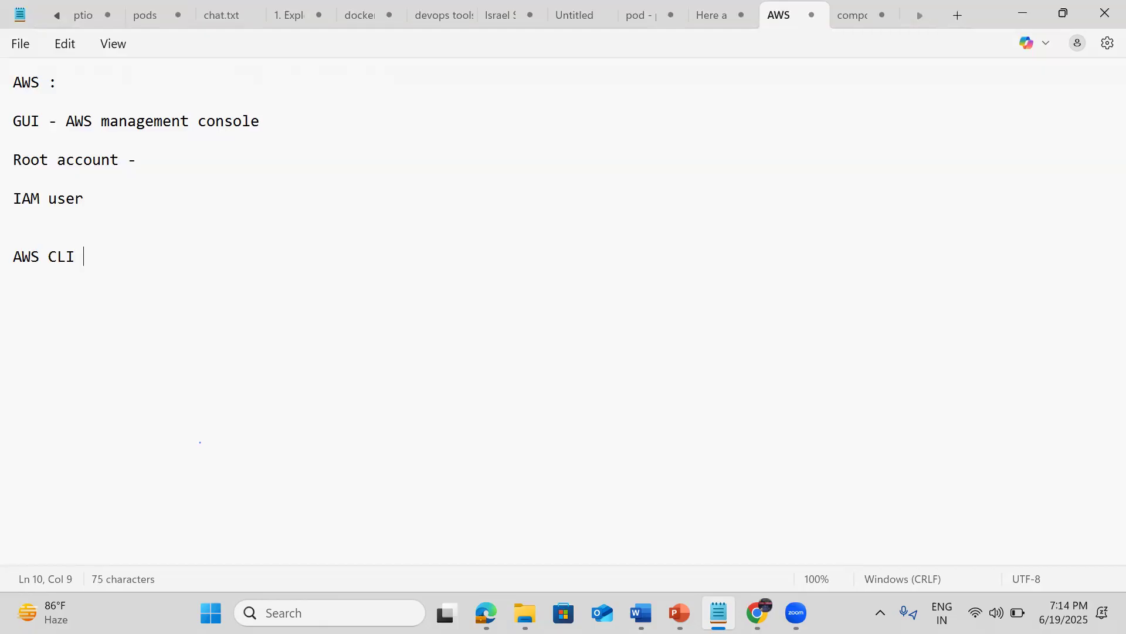
type(" - Command lane")
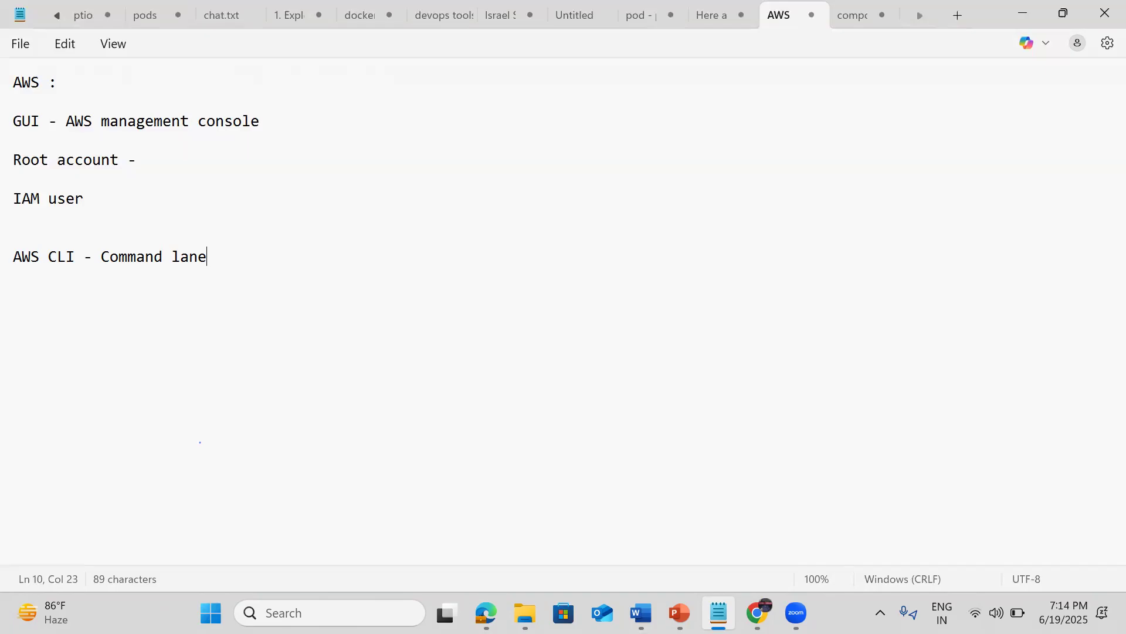
Add the line "AWS API / SDK - Programatic" below the AWS CLI entry, separated by a blank line.
key("Return")
key("Return")
type("AWS API ")
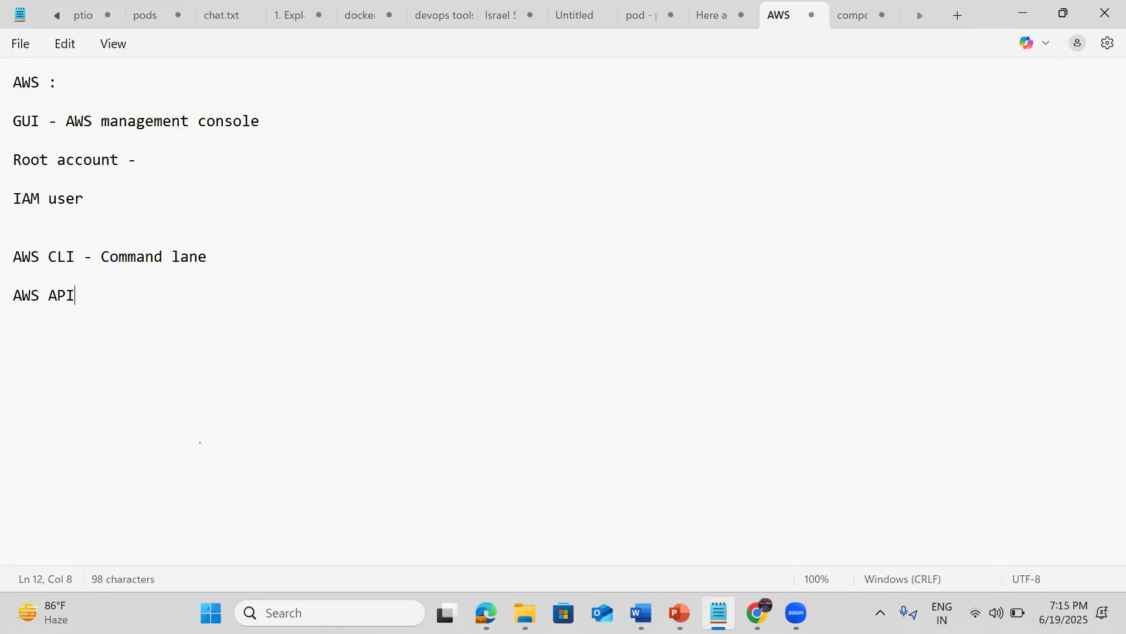
type("/ SDK ")
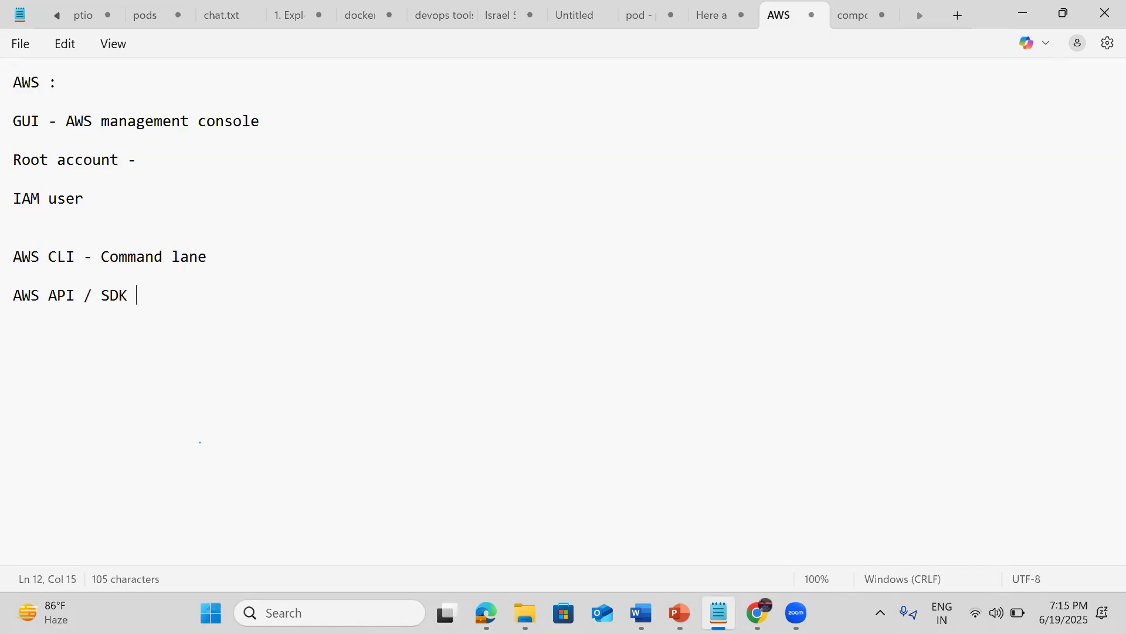
type("- Programm")
key("BackSpace")
type("attic")
key("BackSpace")
key("BackSpace")
key("BackSpace")
key("BackSpace")
key("BackSpace")
type("ic")
Append "- Developer" to the AWS API line and insert "/CDK" after "SDK".
key("Return")
key("Return")
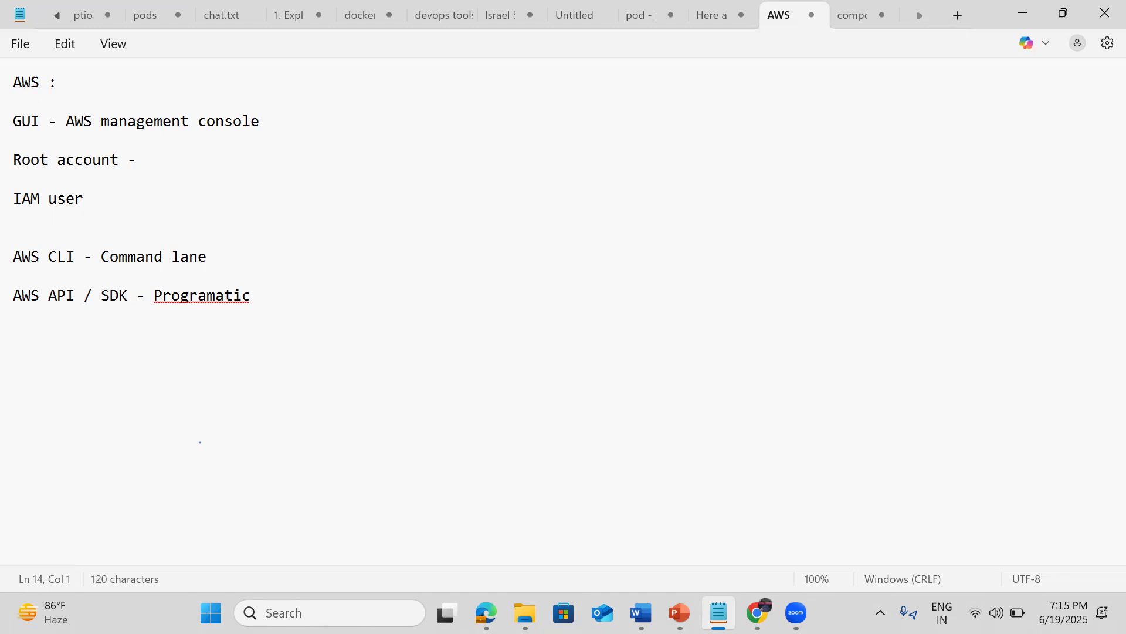
left_click(268, 290)
type("- Developer")
key("Return")
key("Return")
left_click(140, 302)
type("/CDK")
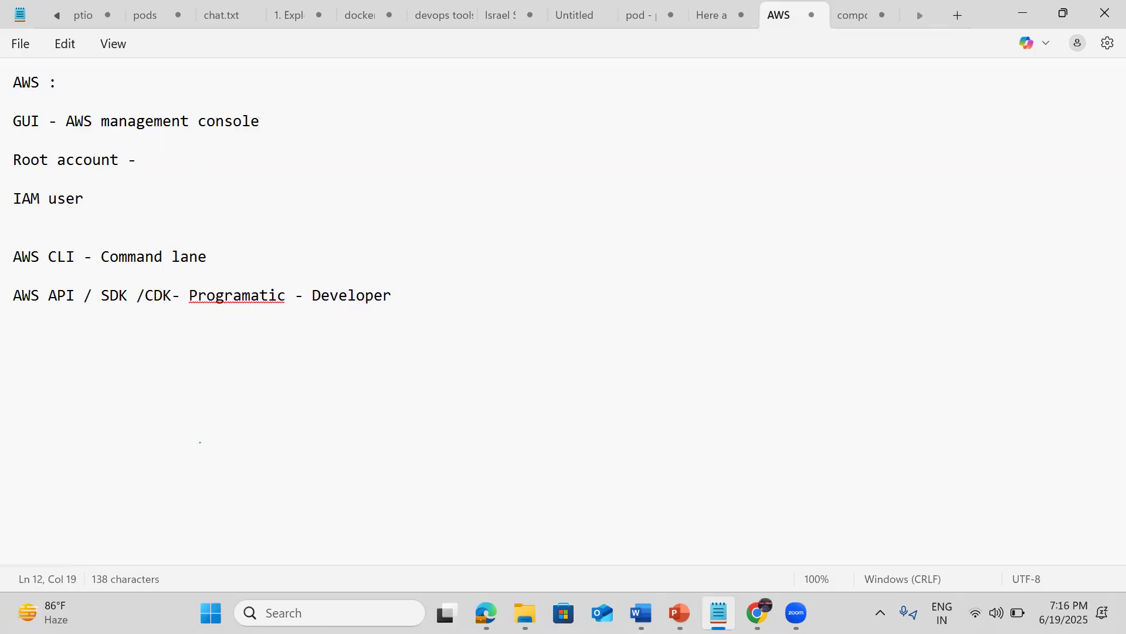
Add the line "IAC - Infrastruture as a code" below the AWS API entry, separated by a blank line.
left_click(410, 303)
key("Return")
key("Return")
type("IAC - Infrastru")
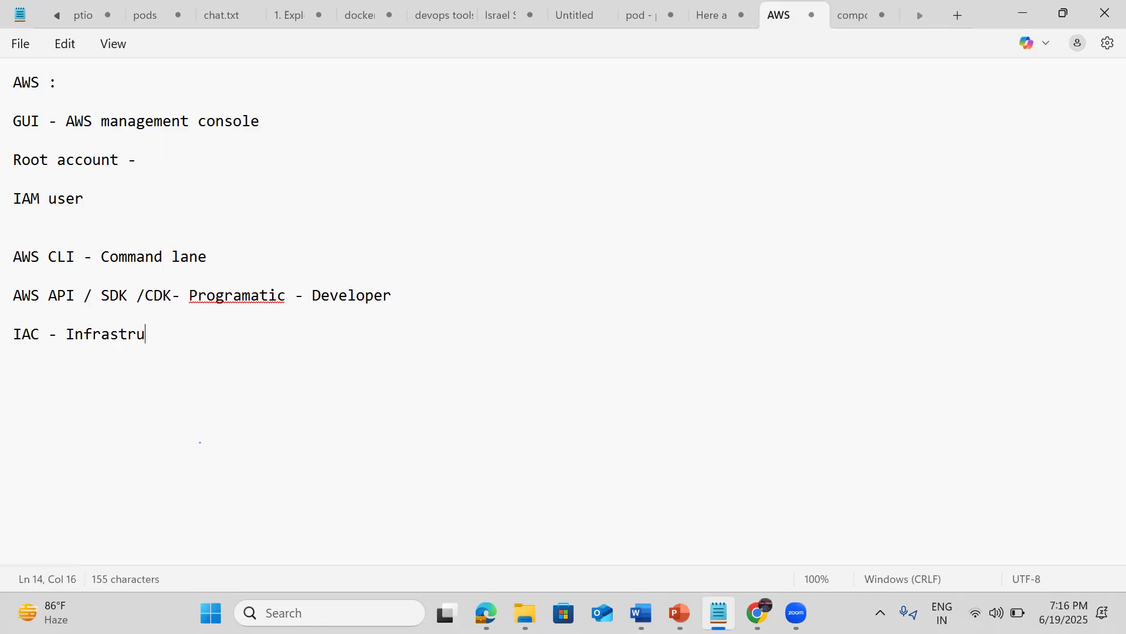
type("ture s")
key("BackSpace")
type("as a code")
Add the line "AWS - Cloud formation" below the IAC entry, separated by a blank line.
key("Return")
key("Return")
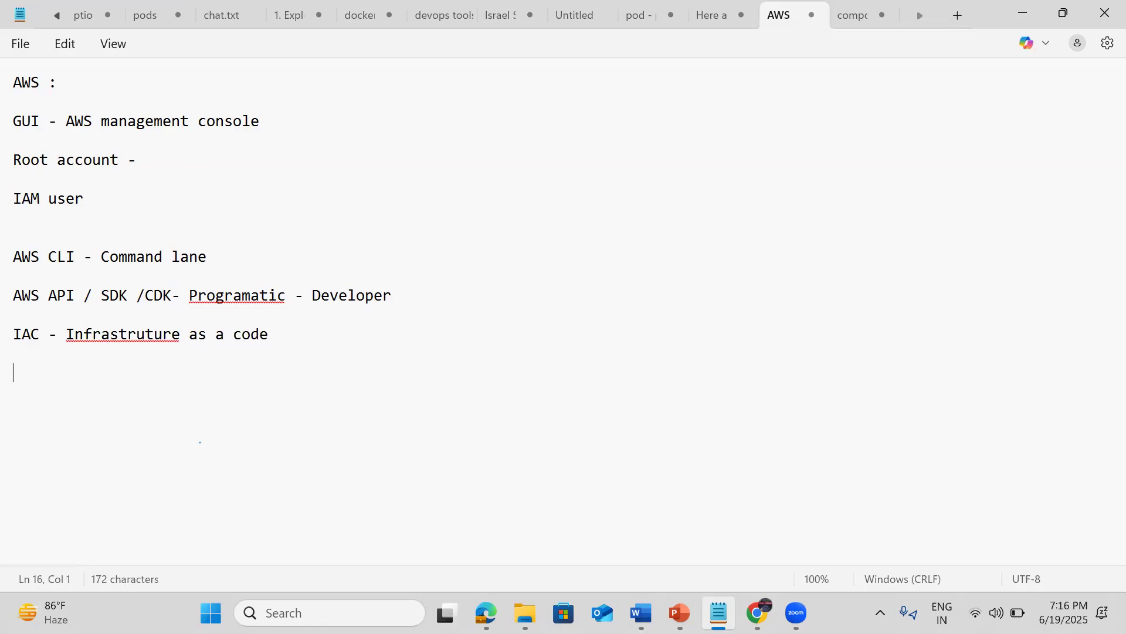
type("AWS - Cloud formation")
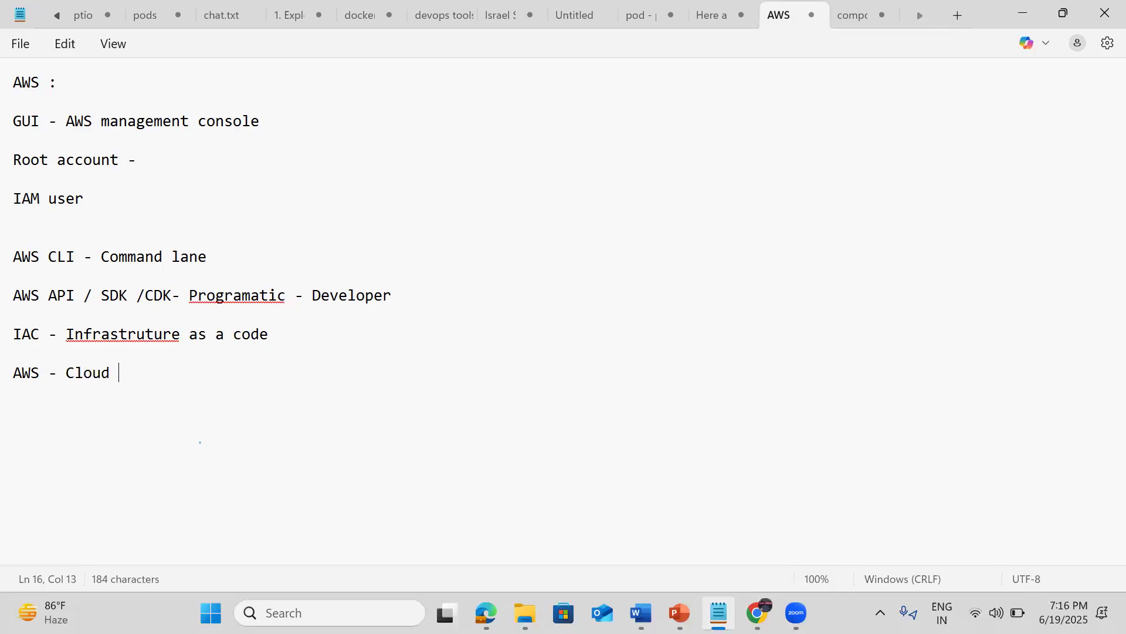
Add the line "Terraform - IAC - Azure , GCP , VMware" below the Cloud formation entry.
key("Return")
key("Return")
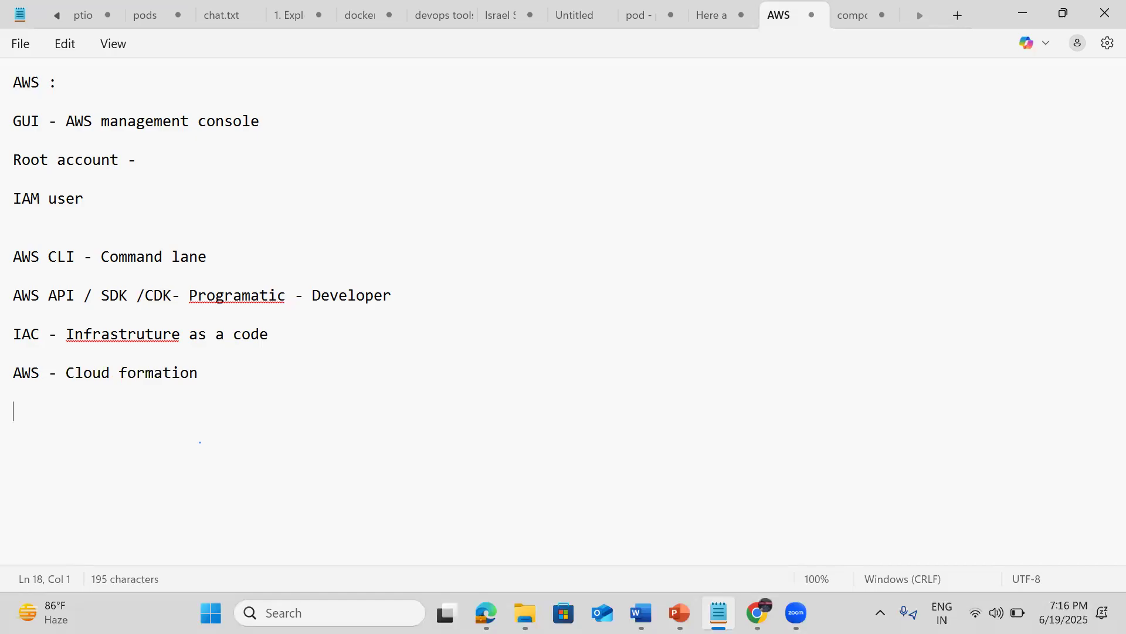
type("Terraform -")
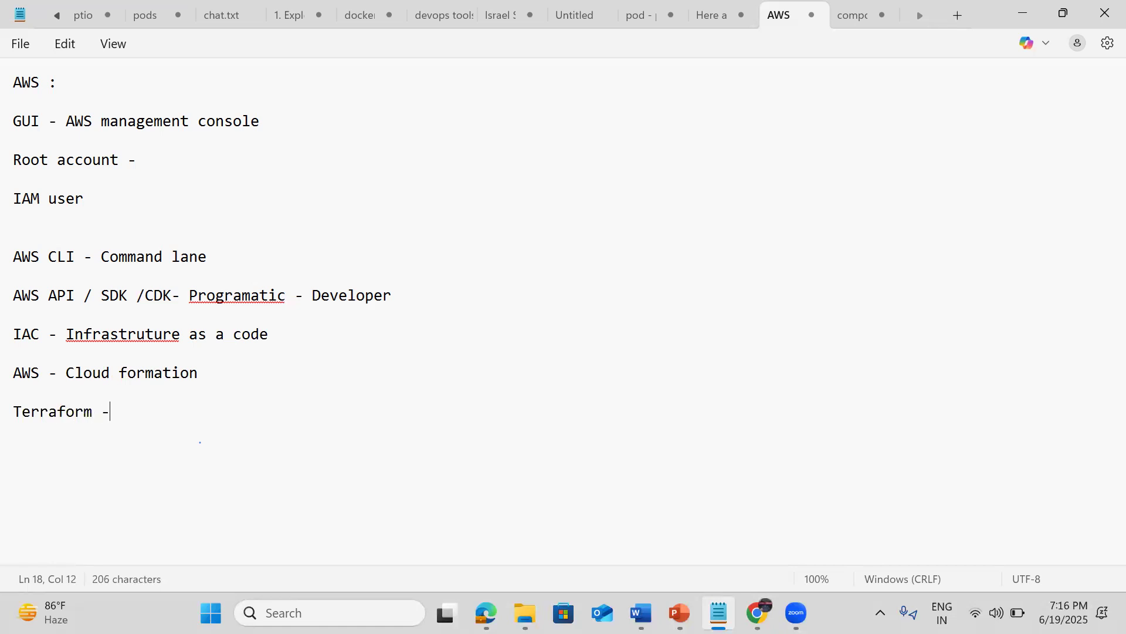
type(" IAC")
type("-")
type("Azure , ")
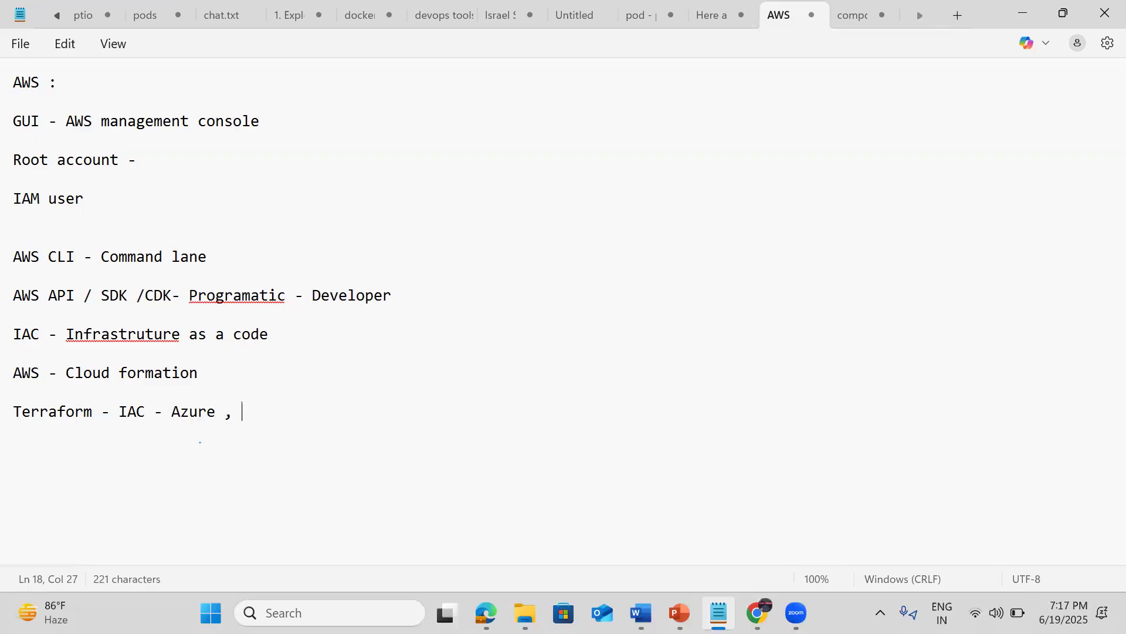
type("GCP , VMware ")
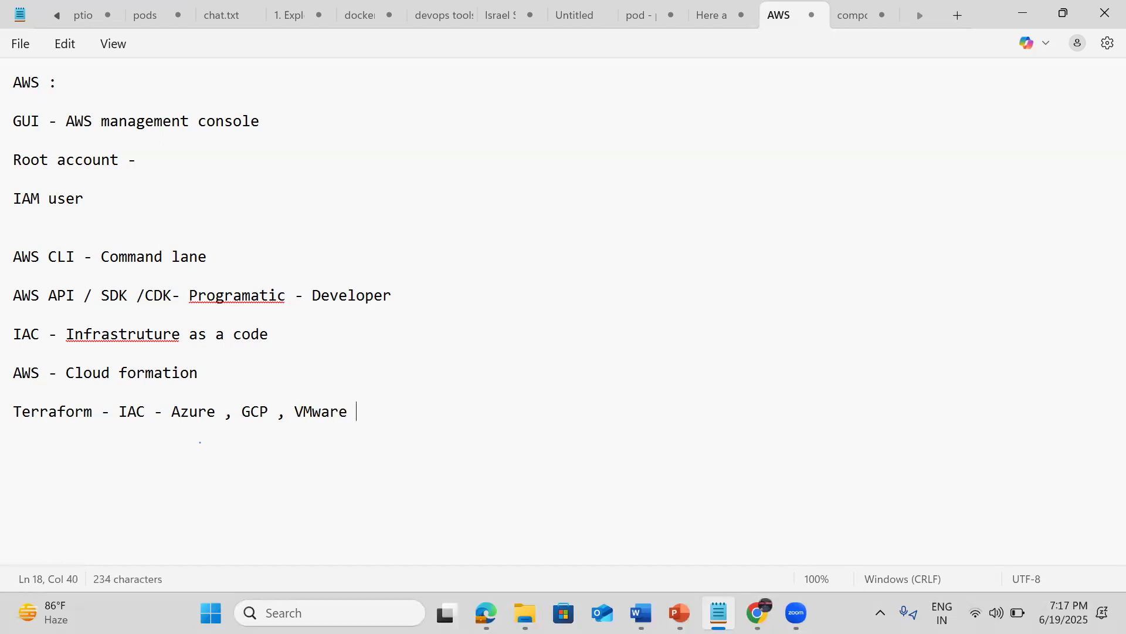
Append "vcloud - 1000 providers" to the Terraform line after "VMware".
type("vcloud - 1000 pro")
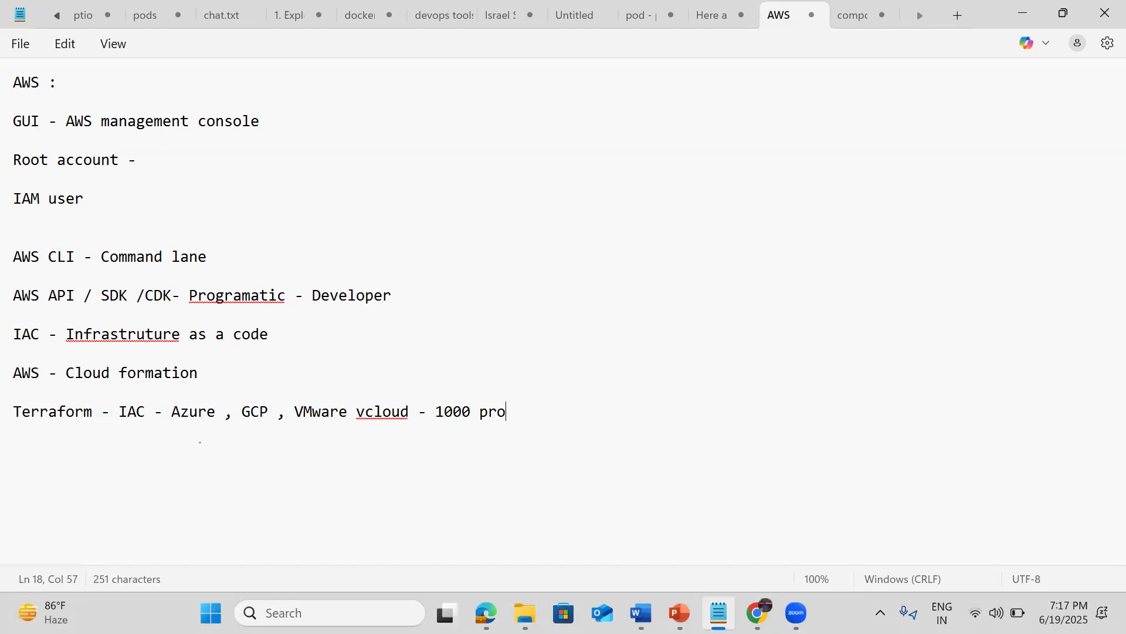
type("viders")
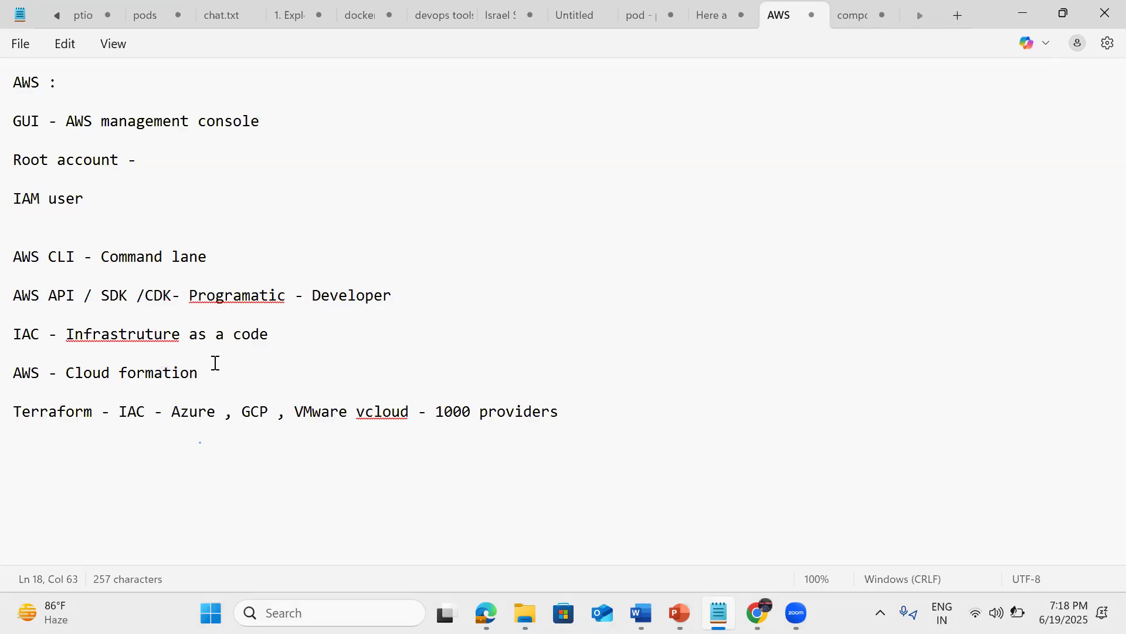
Delete the "Root account -" and "IAM user" lines from the AWS notes.
left_click(103, 206)
left_click_drag(104, 206, 14, 141)
key("BackSpace")
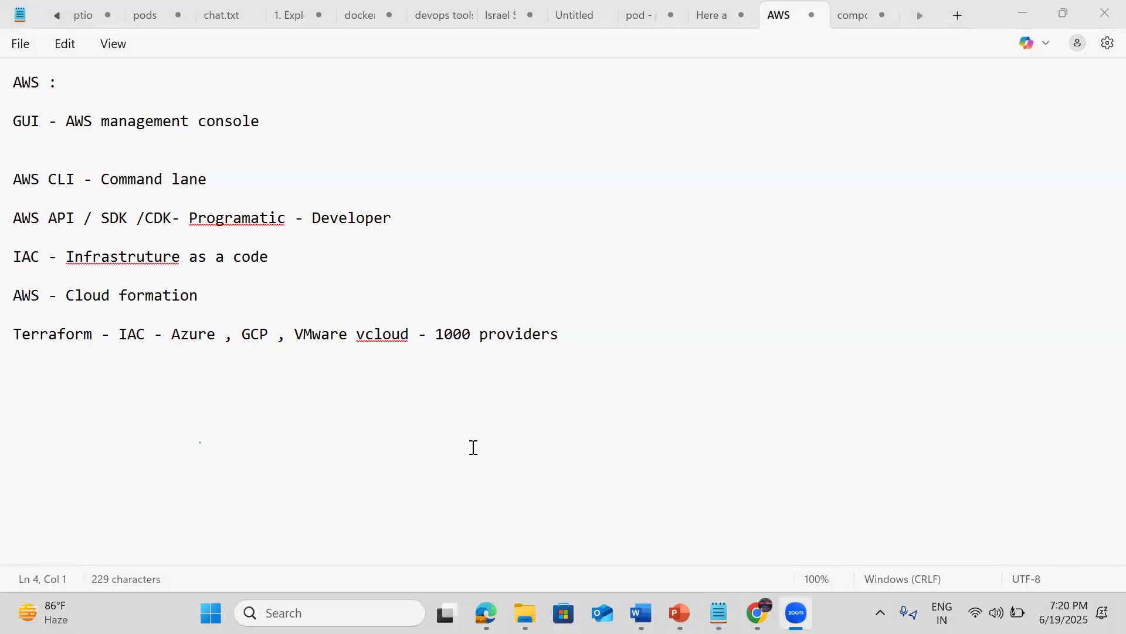
Switch to the AWS console in Edge, mark EC2 as a favorite among the Compute services and open it.
mouse_move(486, 613)
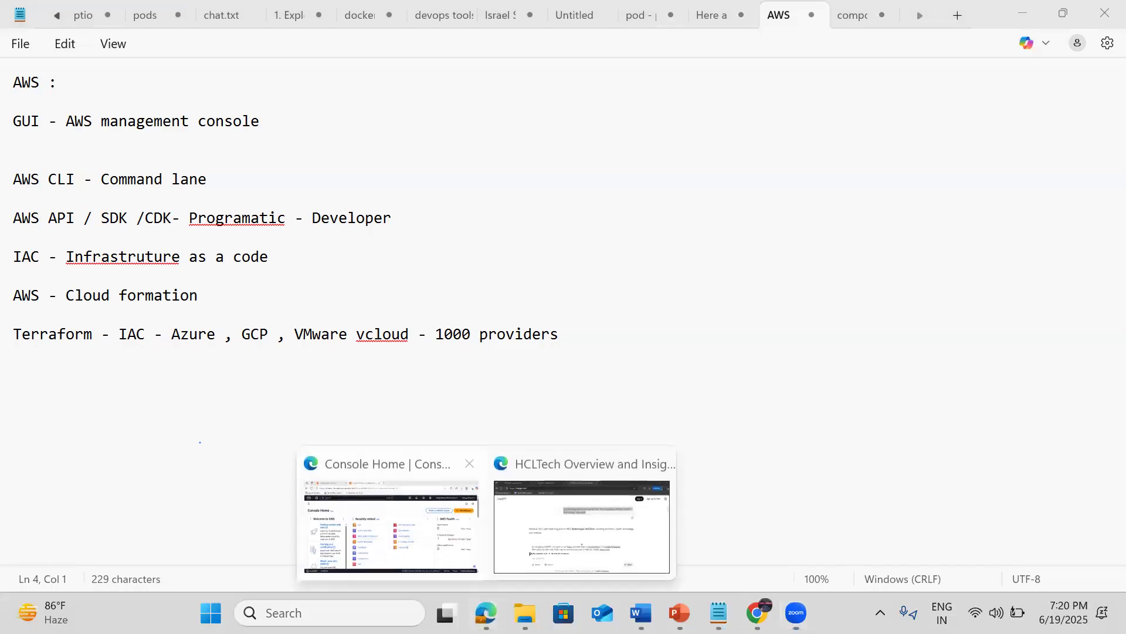
left_click(390, 522)
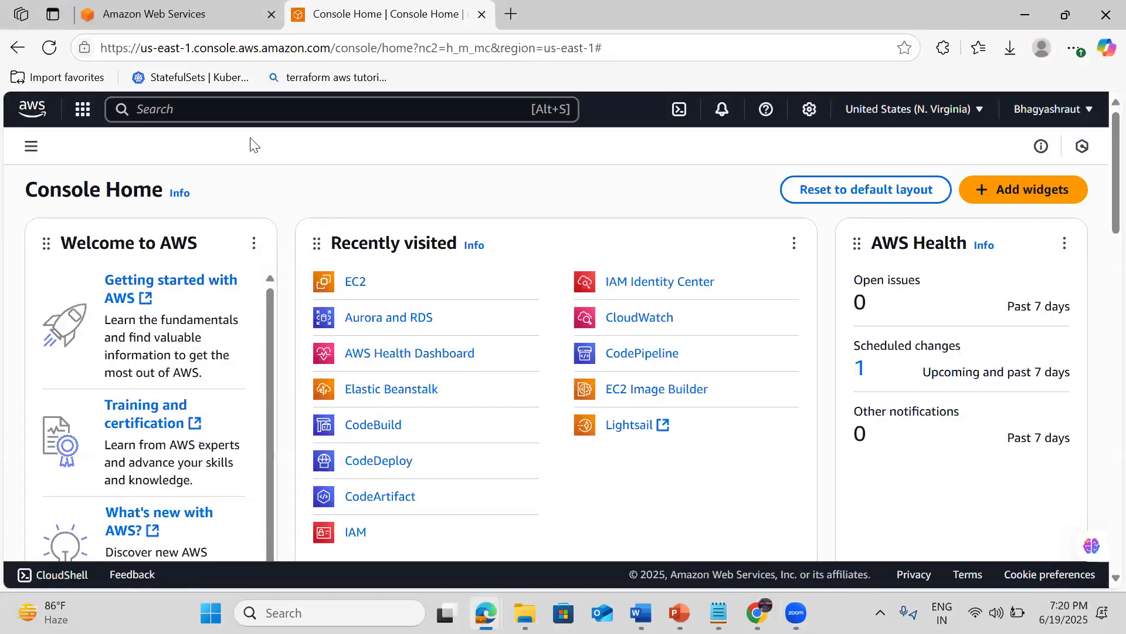
left_click(84, 110)
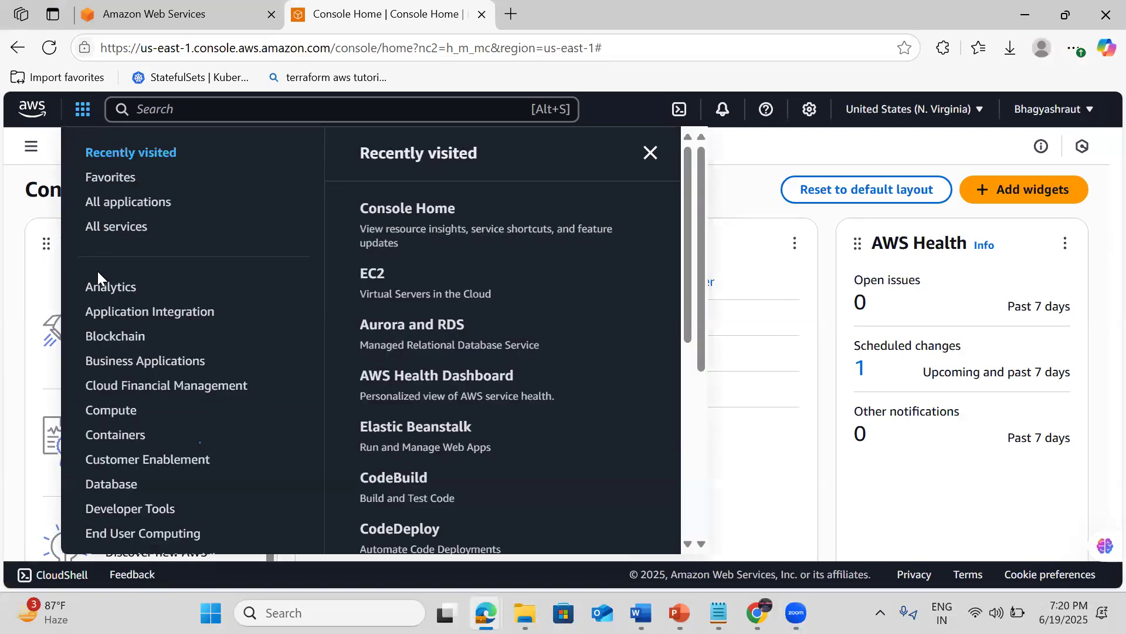
left_click(106, 230)
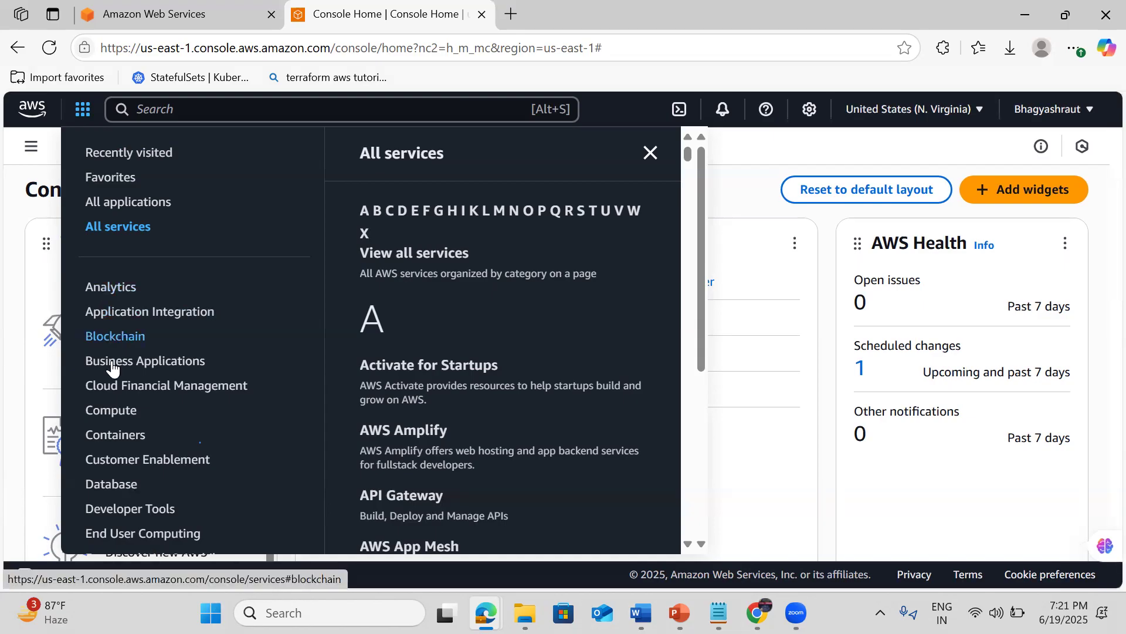
left_click(110, 409)
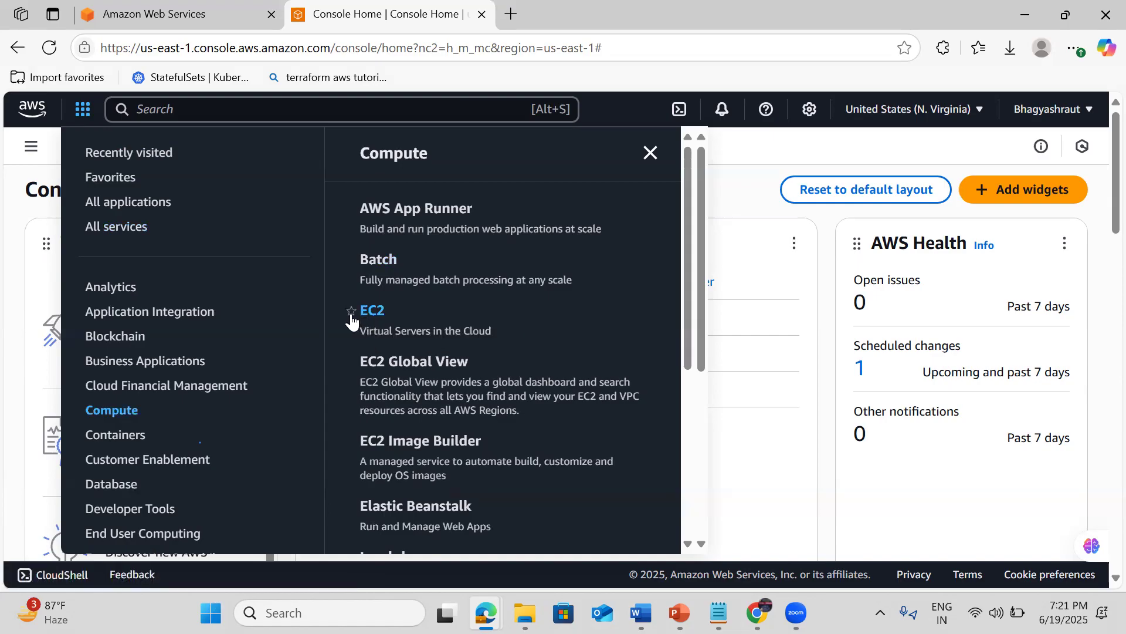
left_click(351, 310)
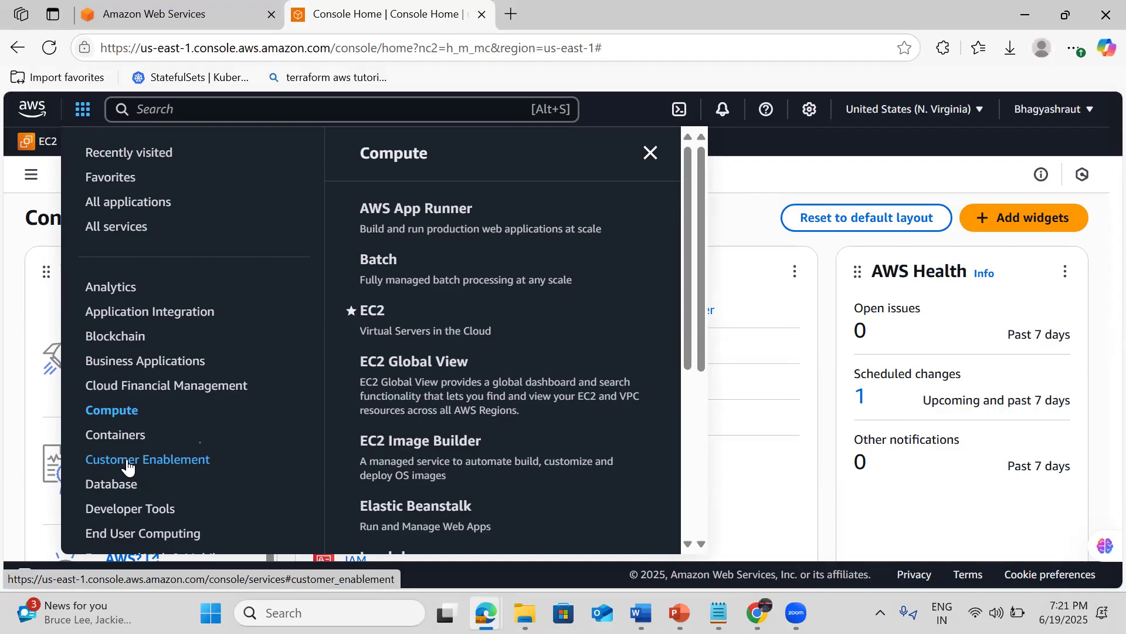
left_click(372, 311)
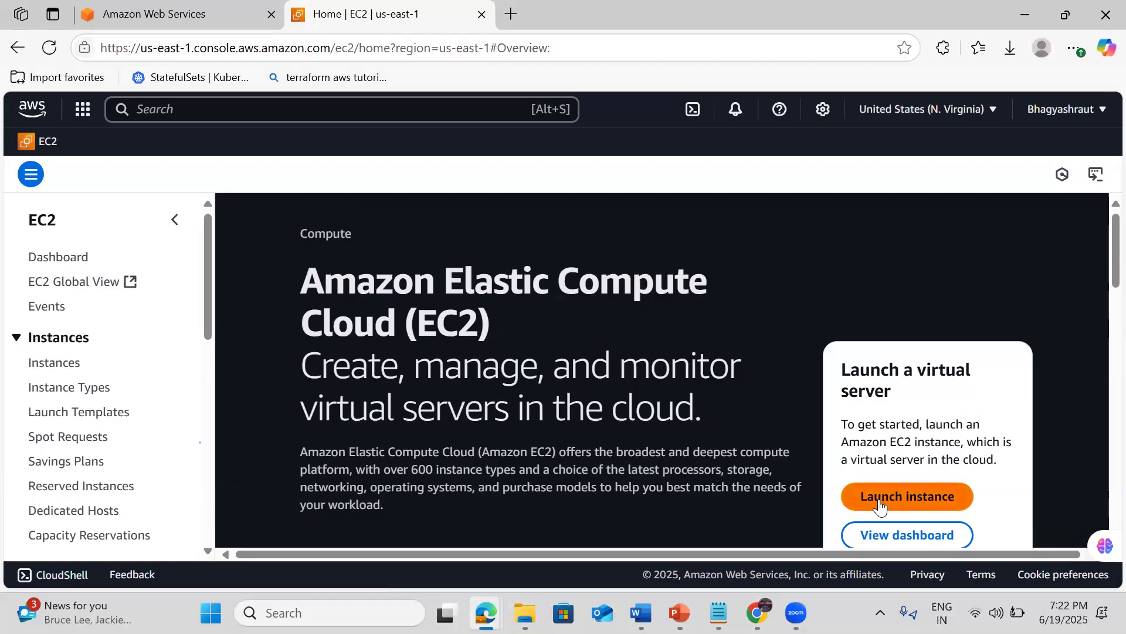
Search the AWS console for "vpc".
left_click(136, 109)
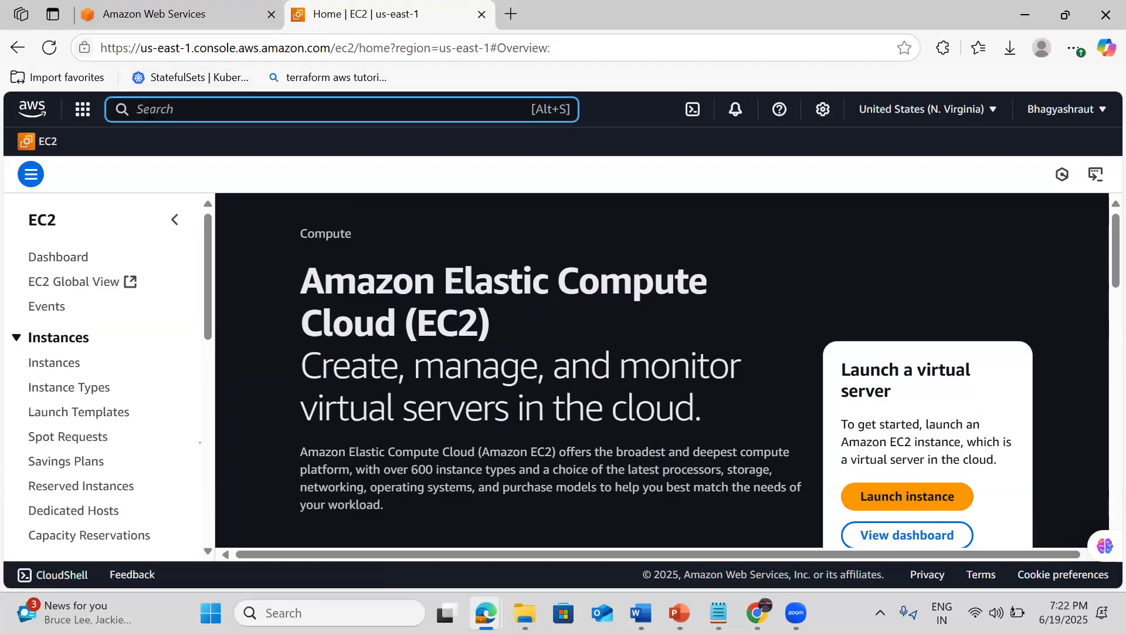
type("vpc")
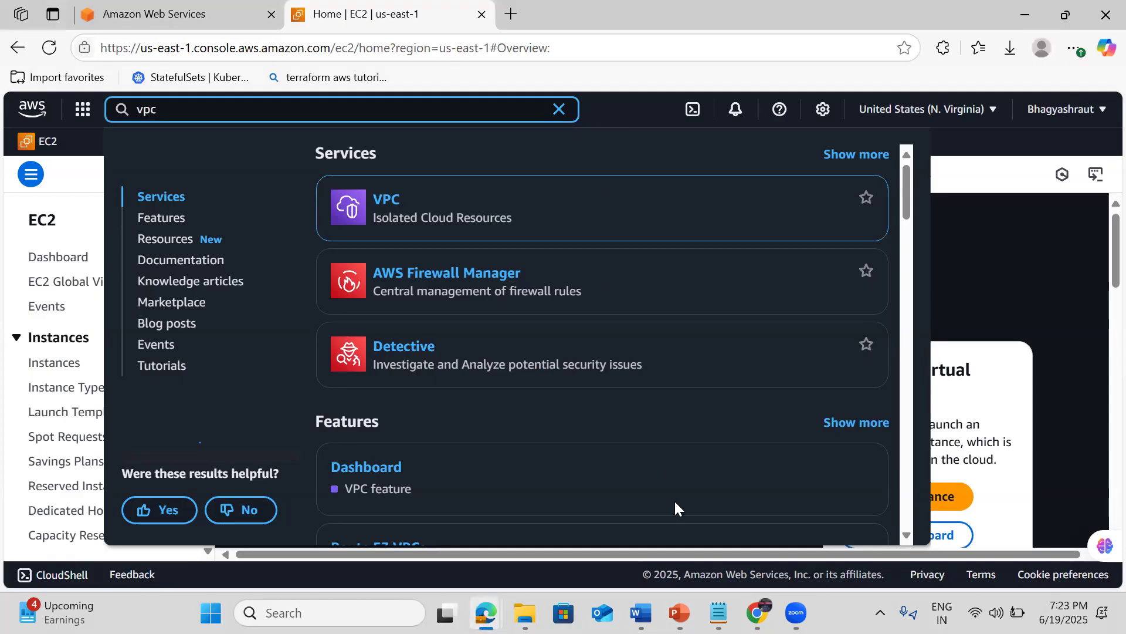
Switch to Notepad and append "- Browser - Cloud shell" to the AWS CLI line.
left_click(720, 612)
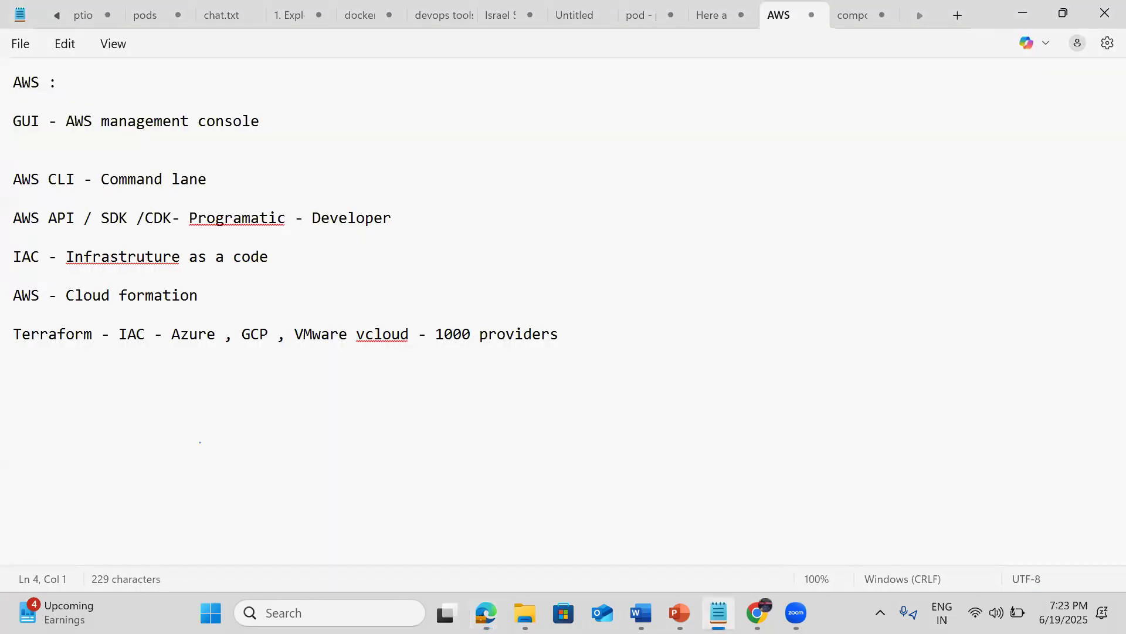
left_click(219, 186)
type("- Browser - C")
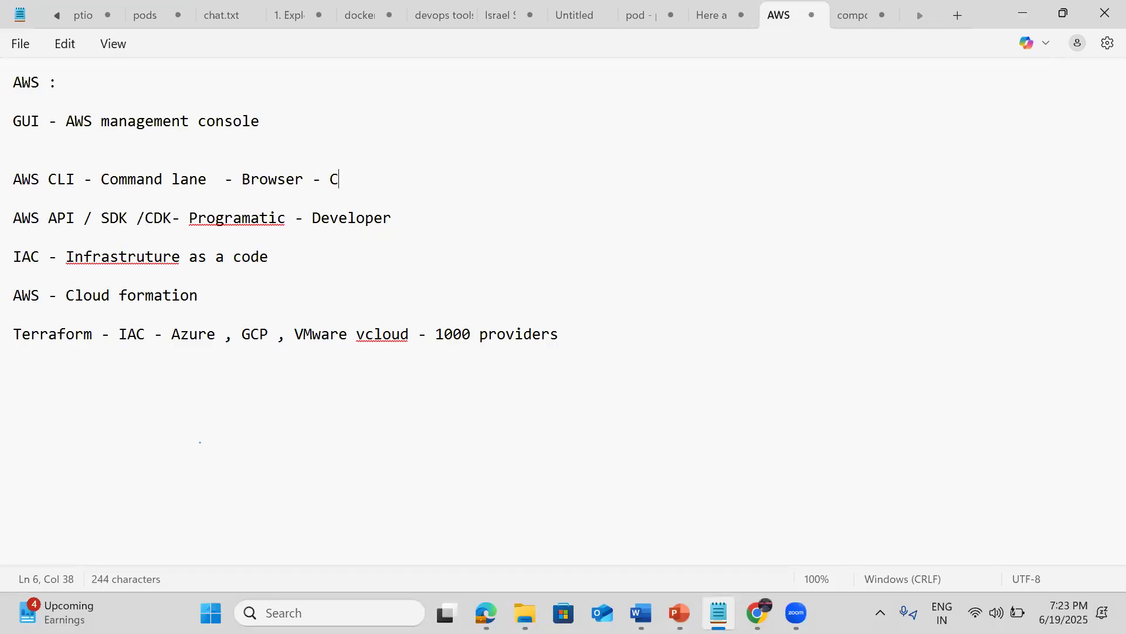
type("loud wh")
key("BackSpace")
key("BackSpace")
type("shell")
Switch back to the AWS console in Edge, open CloudShell in a new browser tab and dismiss its welcome message.
key("alt+Tab")
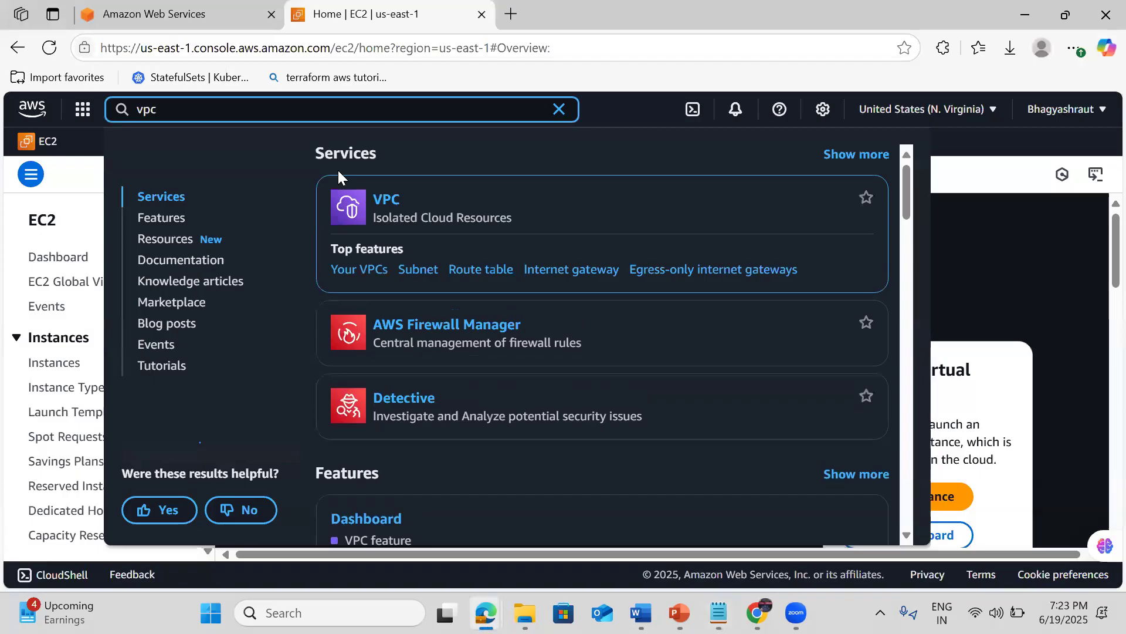
right_click(689, 120)
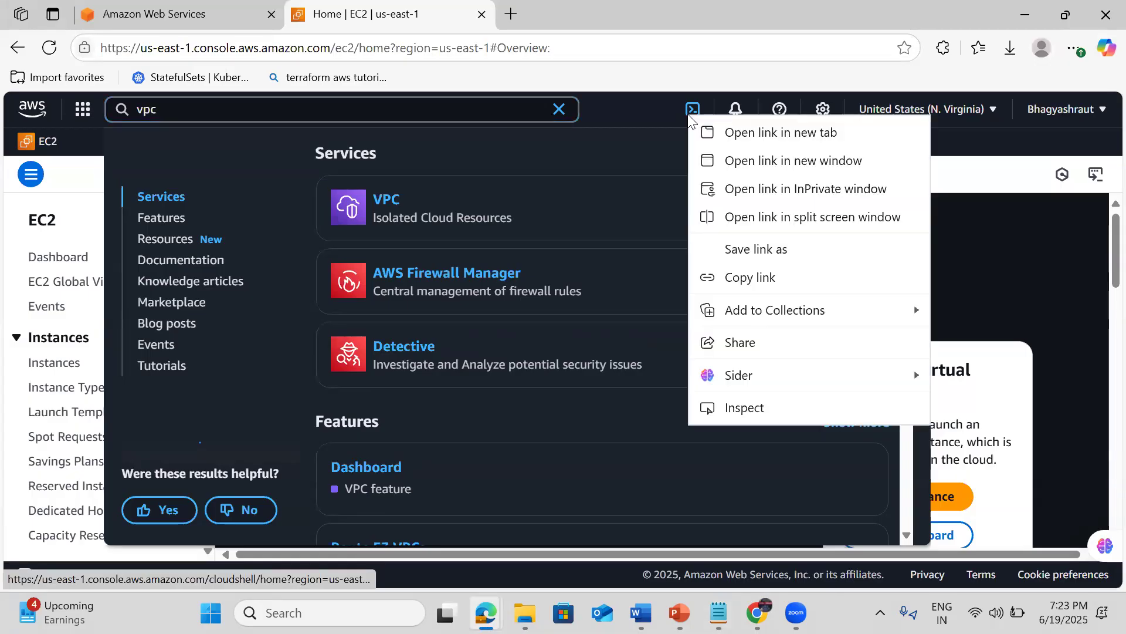
left_click(726, 133)
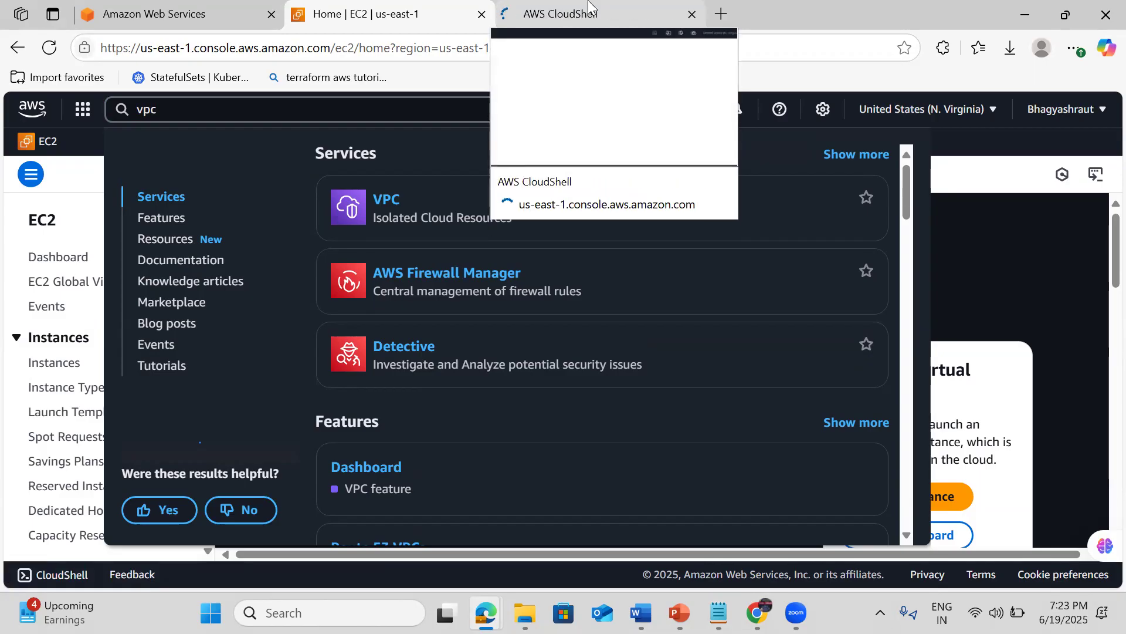
left_click(589, 7)
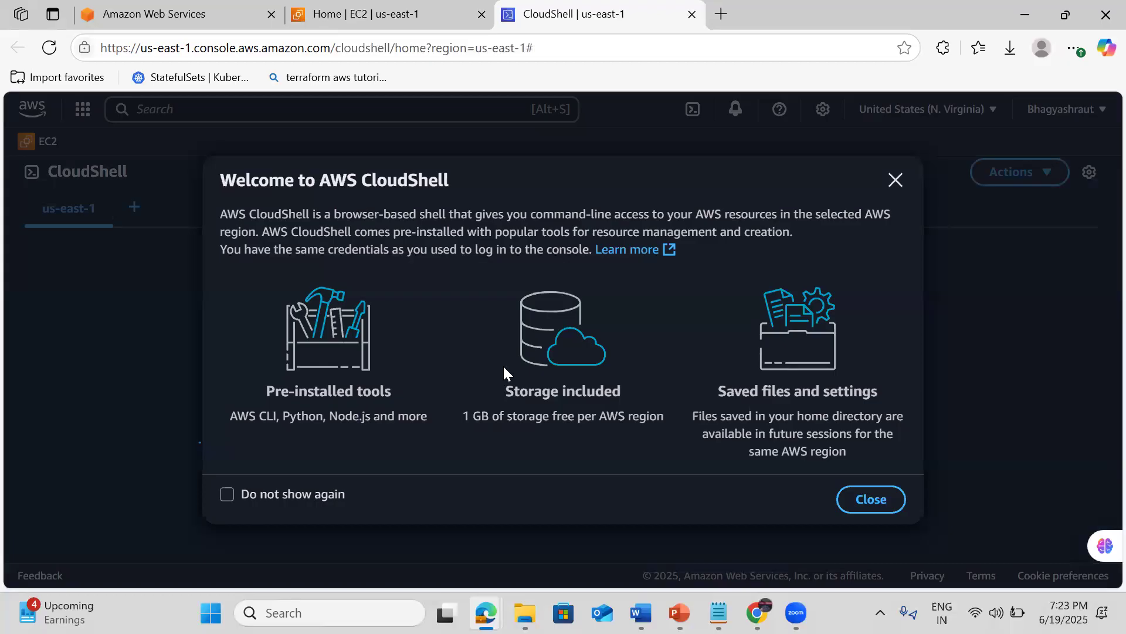
left_click(865, 493)
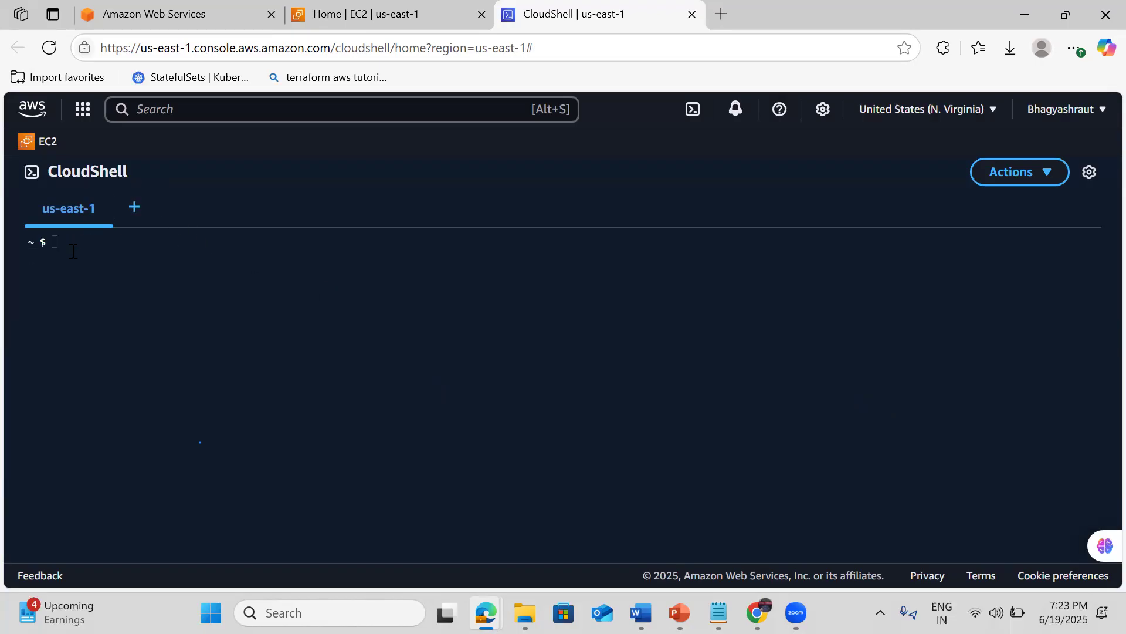
Run the "aws" command in the CloudShell terminal.
left_click(76, 249)
type("aws")
key("Return")
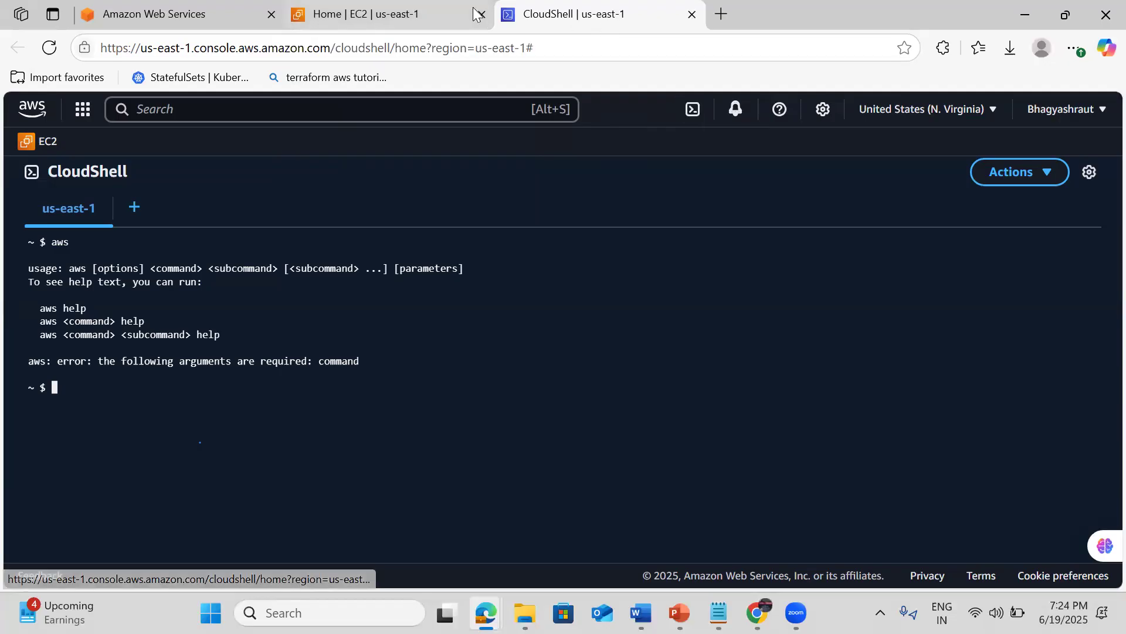
Return to the EC2 page, dismiss the search results and view the console notifications.
left_click(434, 12)
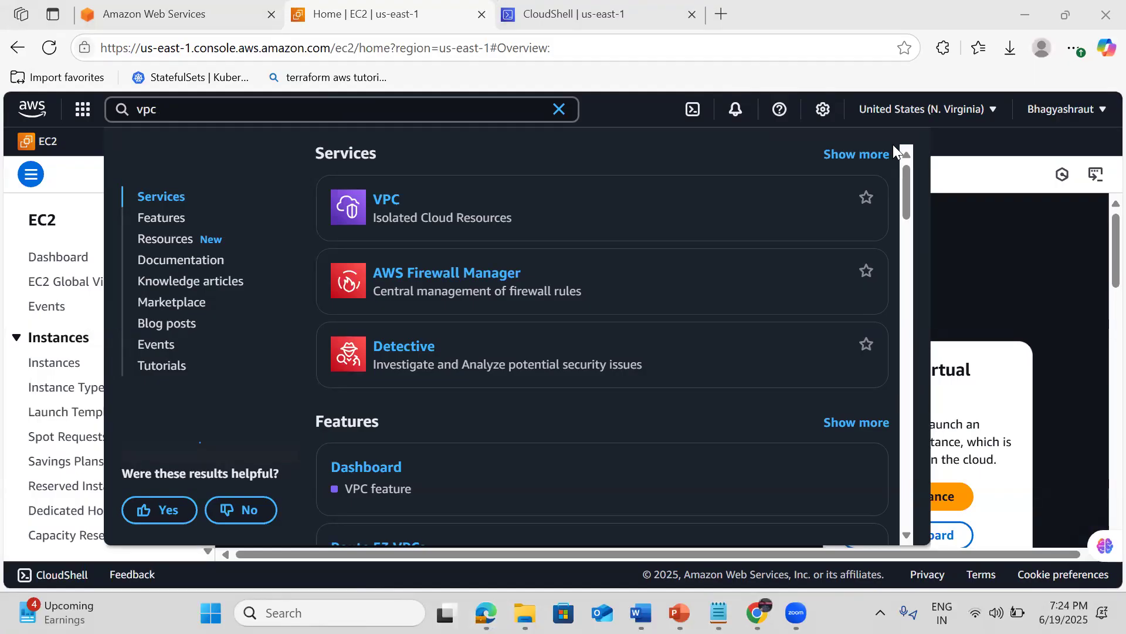
left_click(968, 160)
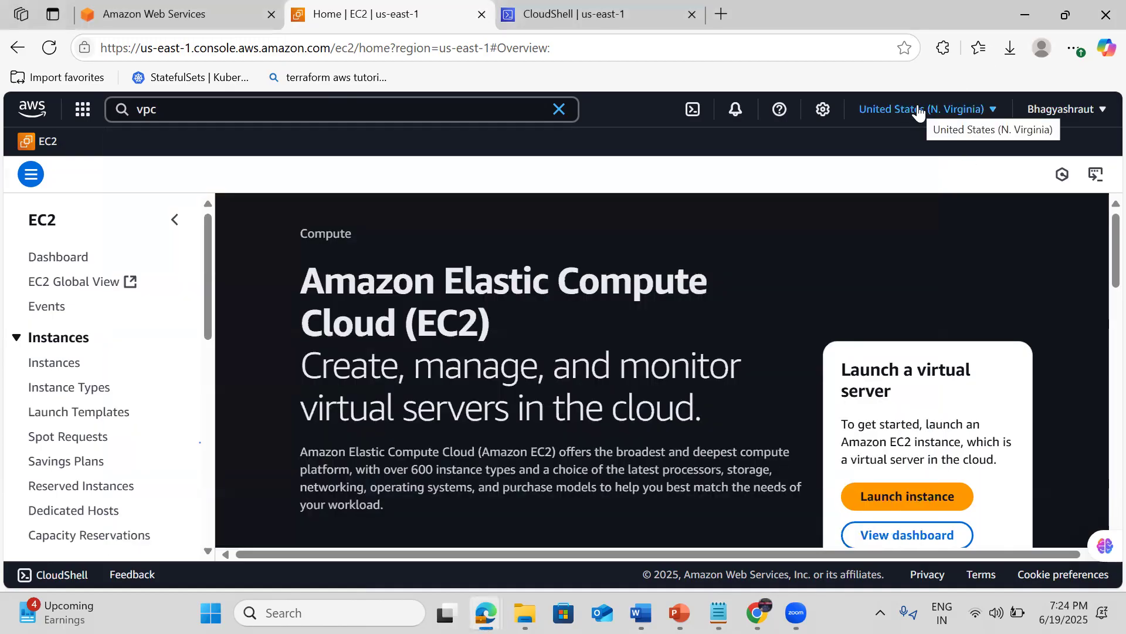
left_click(736, 113)
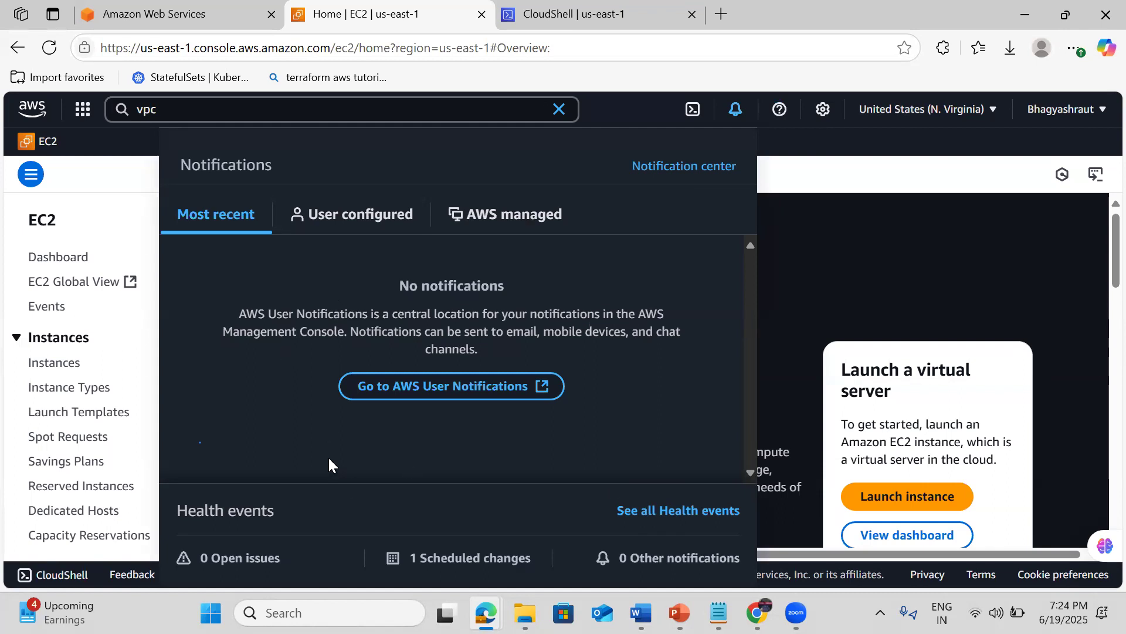
View the console's support options and open the Support Center.
left_click(779, 115)
left_click(779, 115)
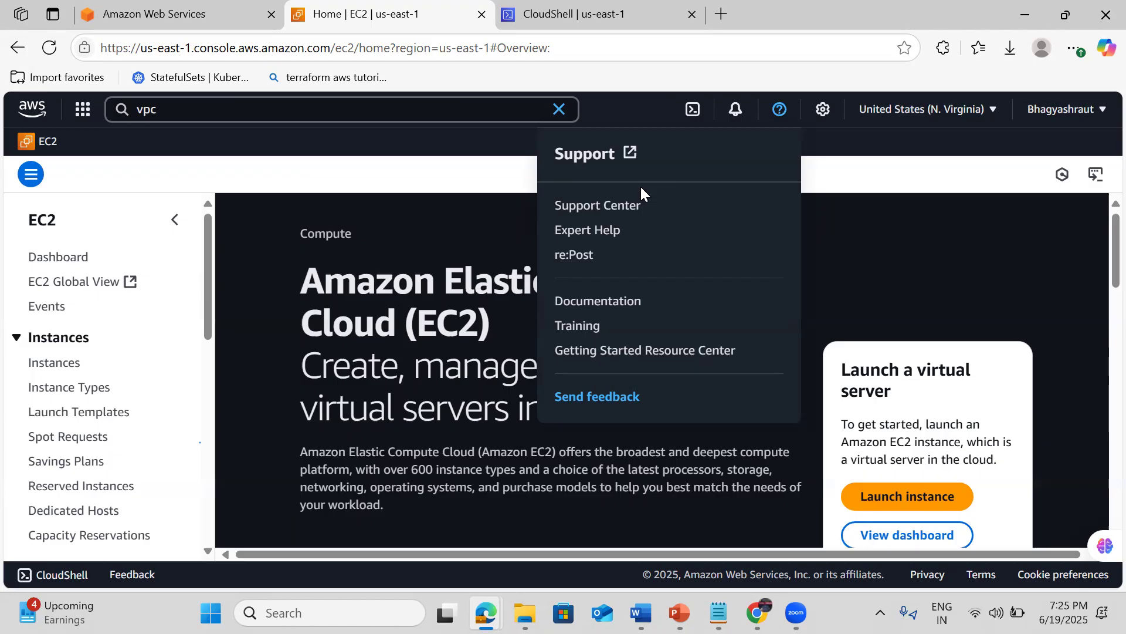
left_click(591, 213)
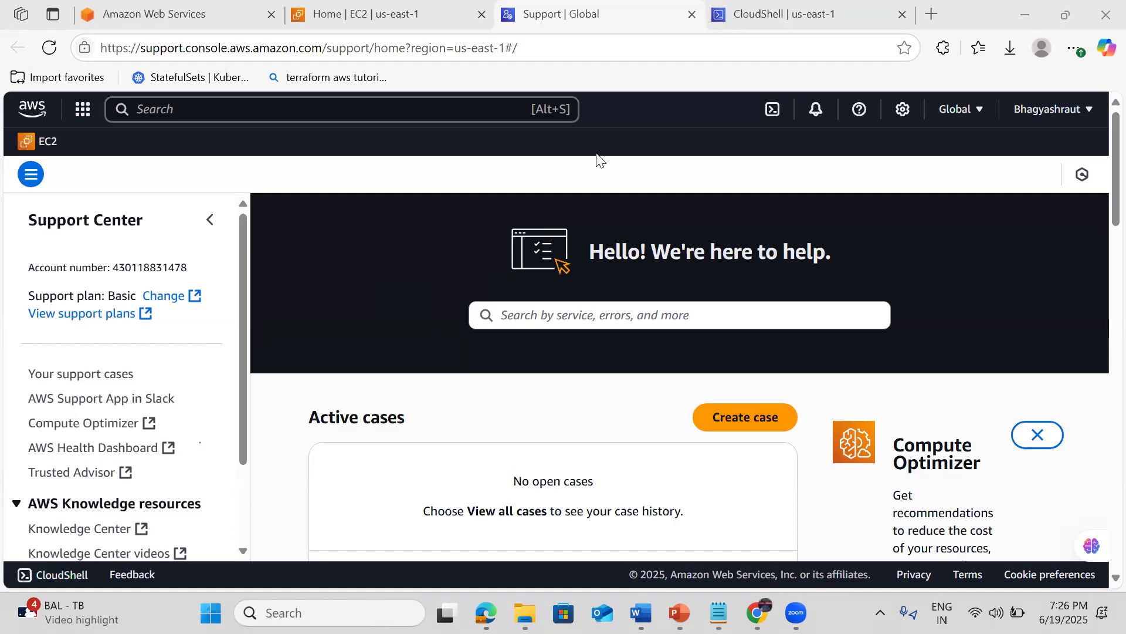
View the current user settings for language and visual mode, and close the Support Center page.
left_click(902, 111)
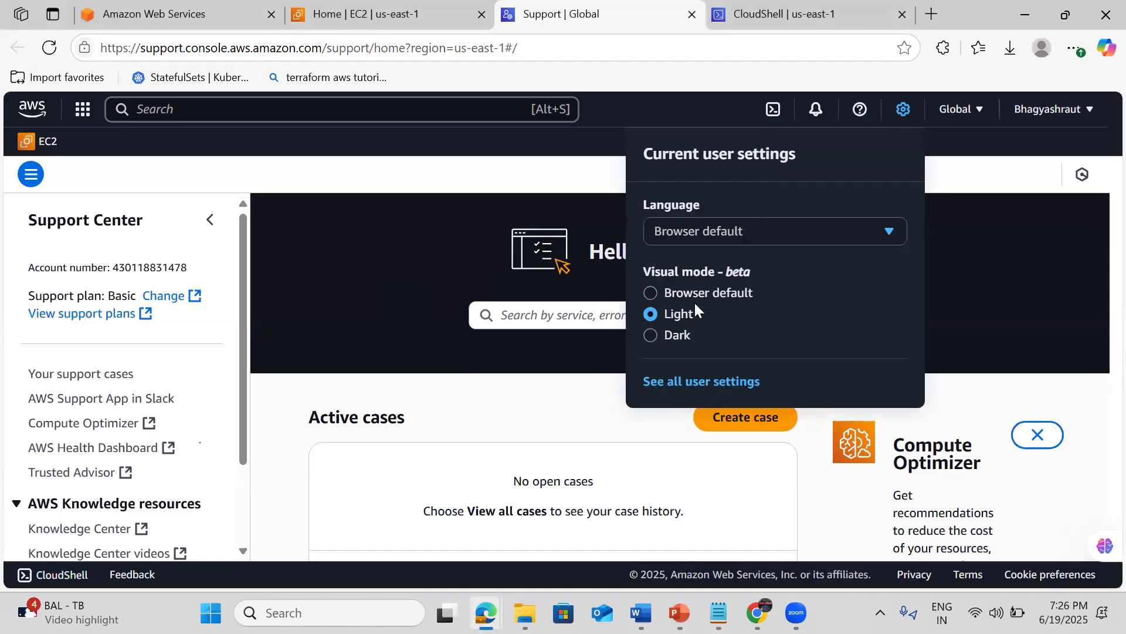
left_click(973, 169)
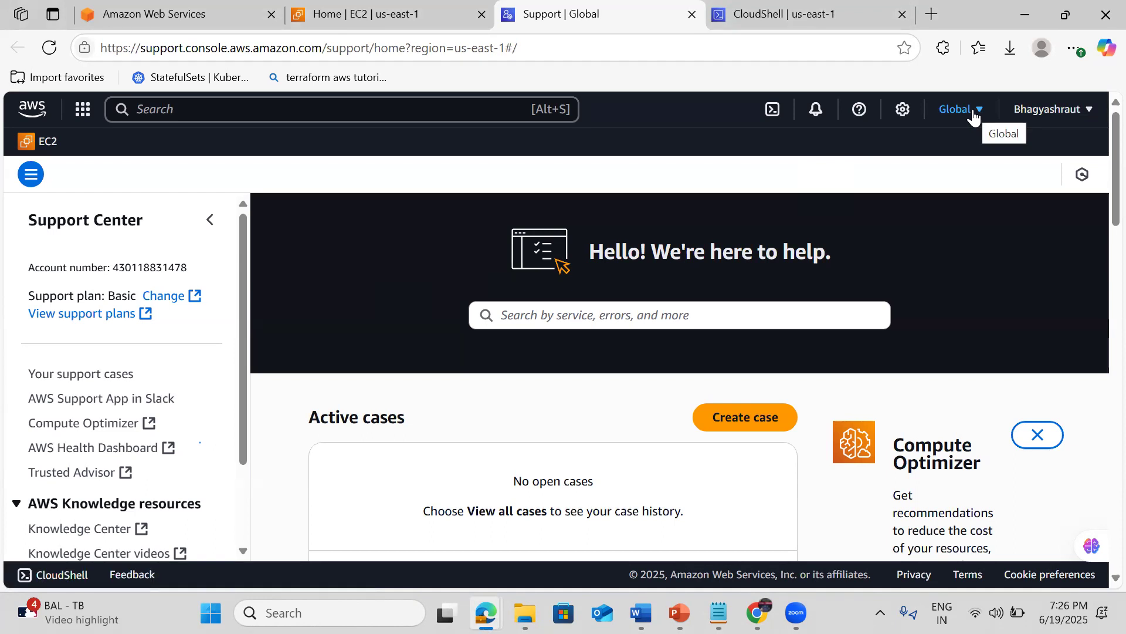
left_click(692, 14)
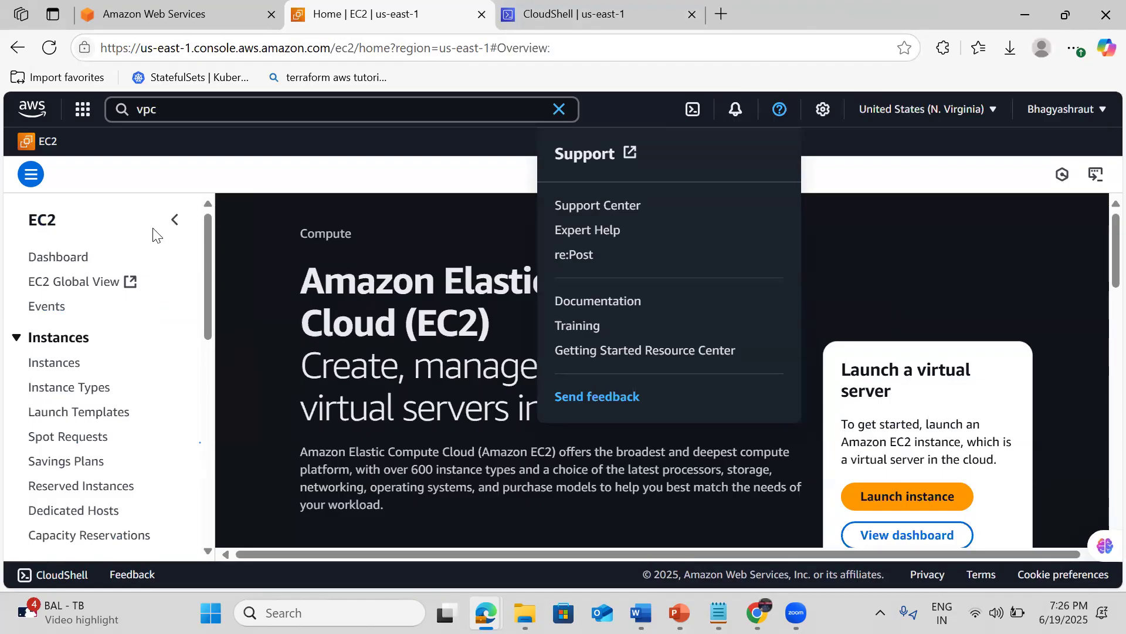
Look through the list of available AWS regions, from United States to South America.
left_click(917, 123)
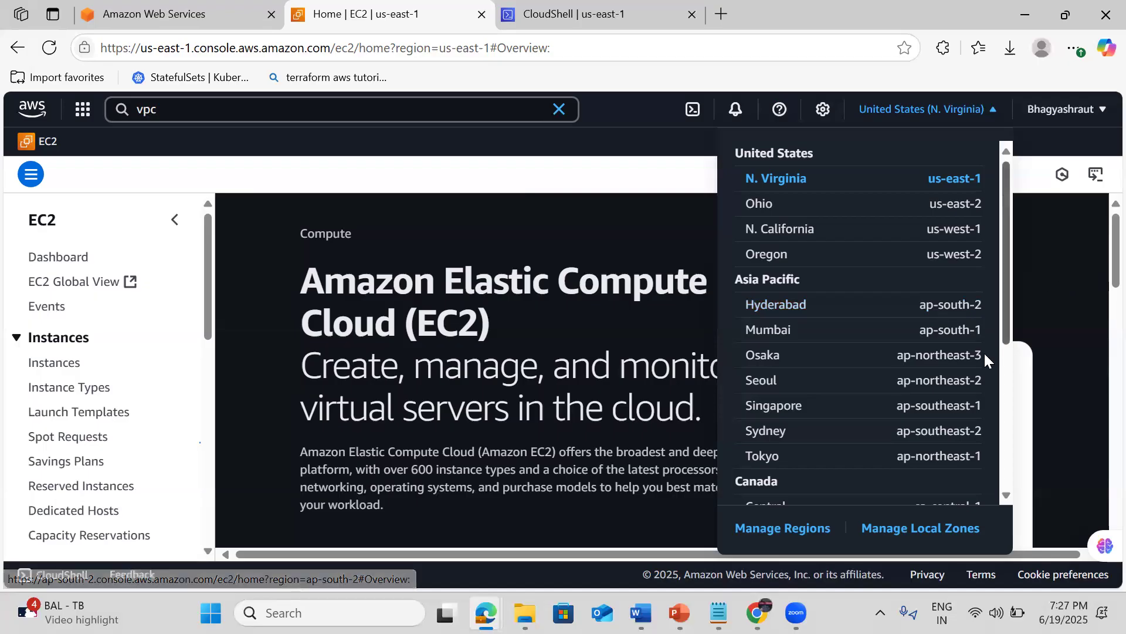
scroll(1007, 246, "down", 5)
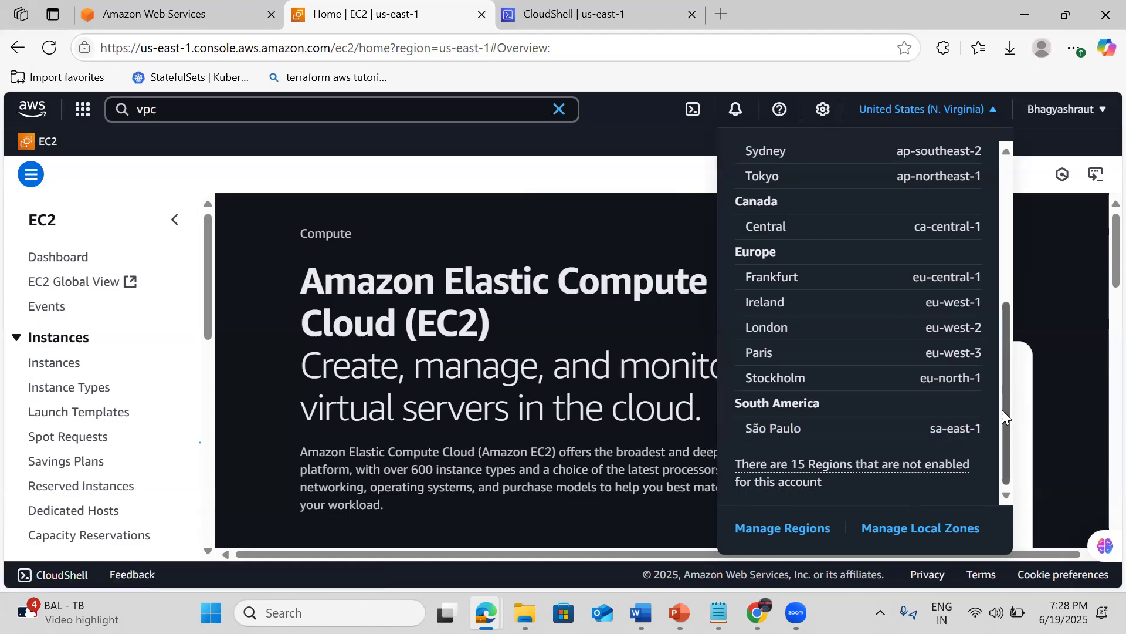
left_click_drag(1000, 418, 992, 271)
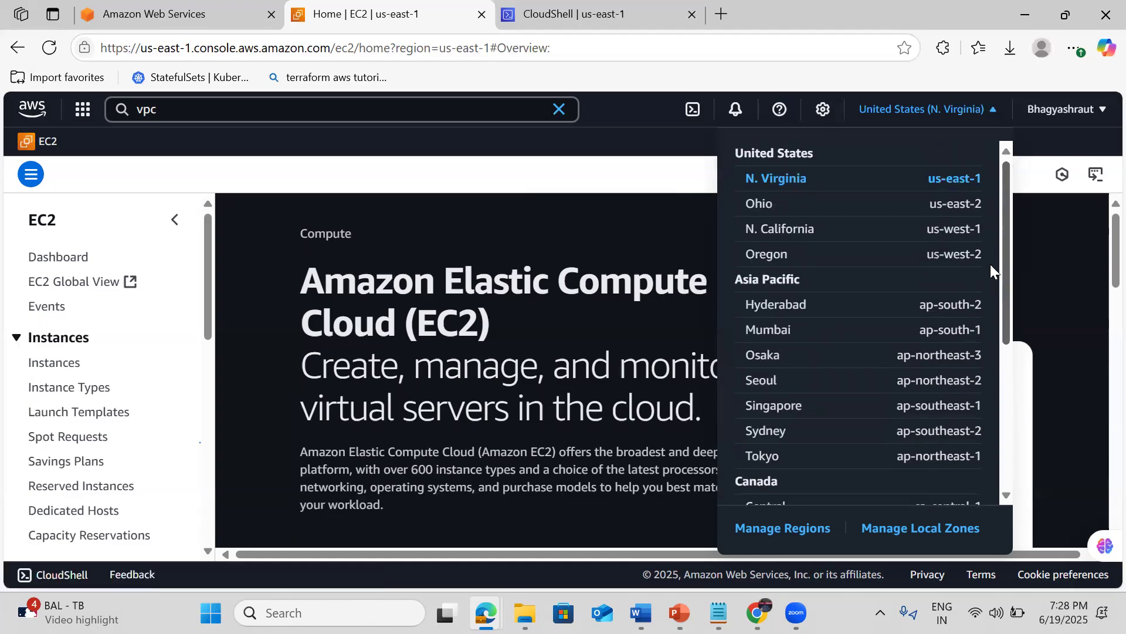
Open the Account page from the account options to view the account details and contact information.
left_click(1055, 125)
left_click(1059, 113)
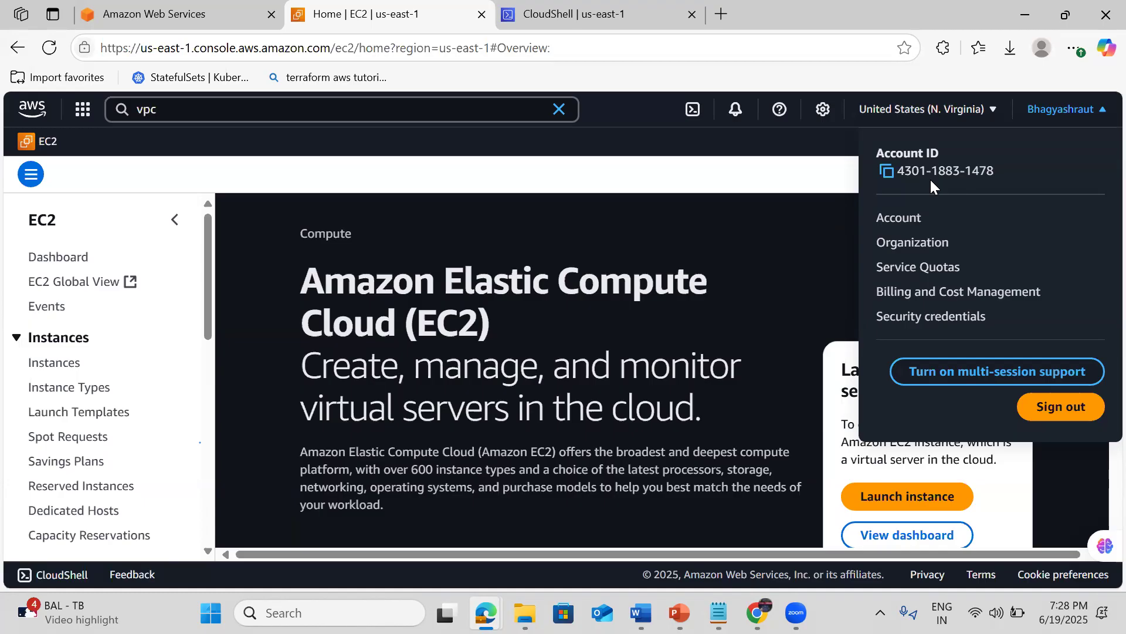
left_click(888, 223)
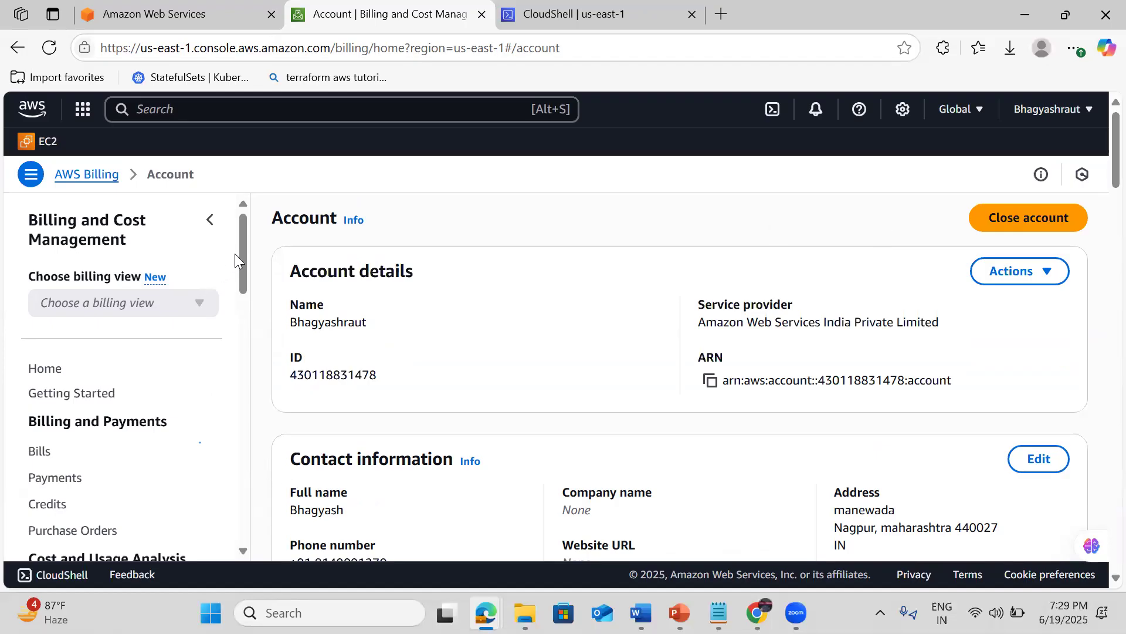
left_click_drag(242, 246, 271, 242)
Open the Service Quotas page from the account options.
left_click(1036, 120)
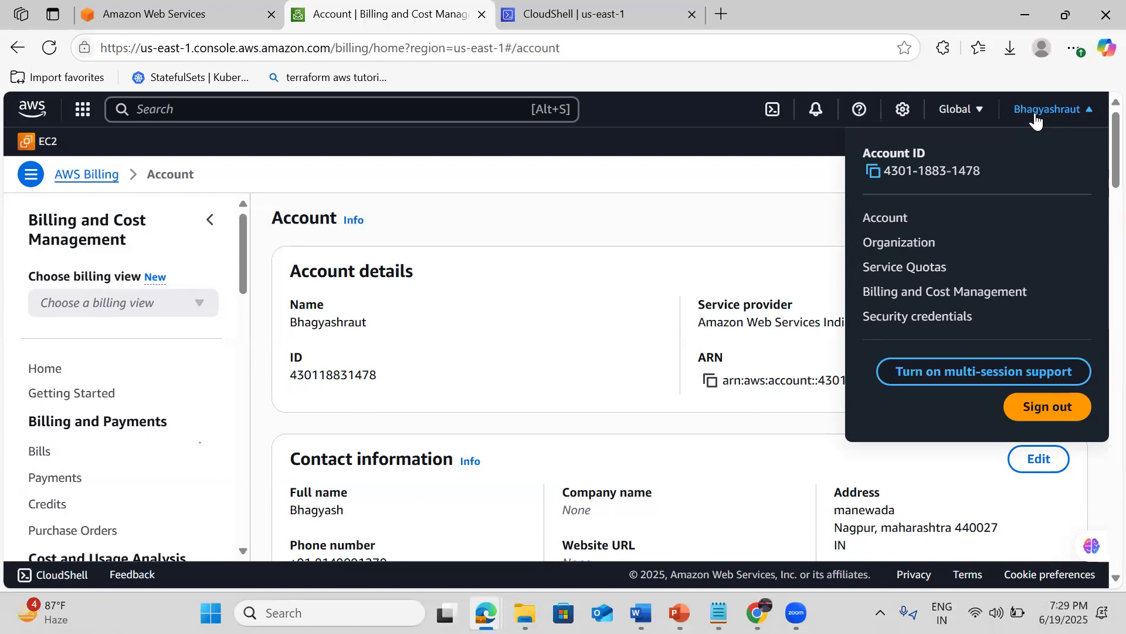
left_click(889, 268)
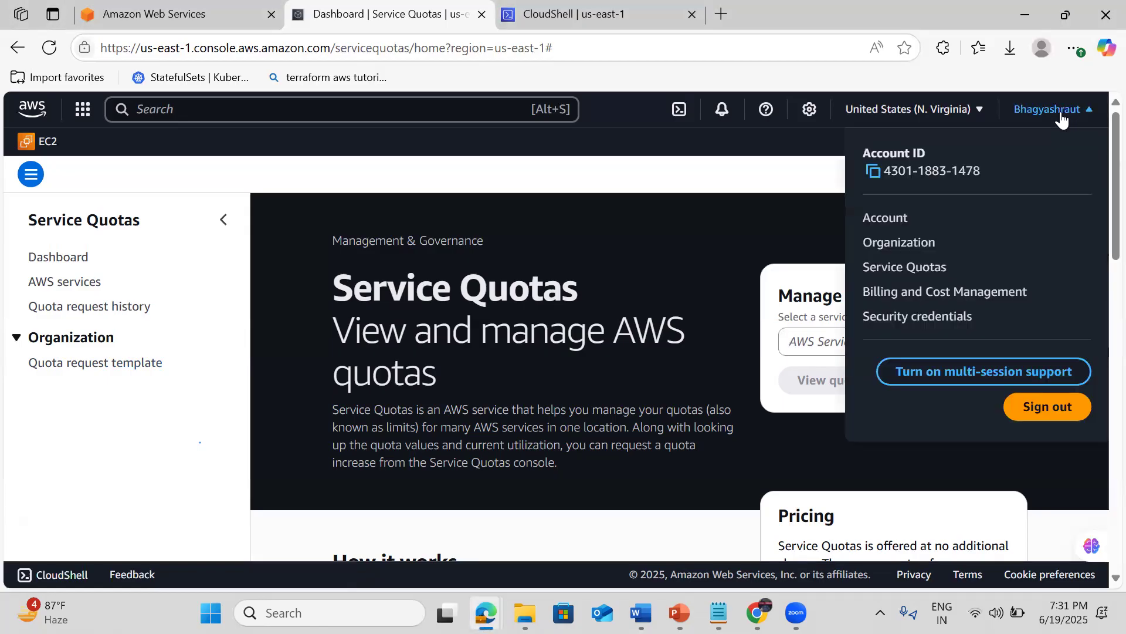
Open the Billing and Cost Management home page, followed by the Security credentials page, from the account options.
left_click(903, 293)
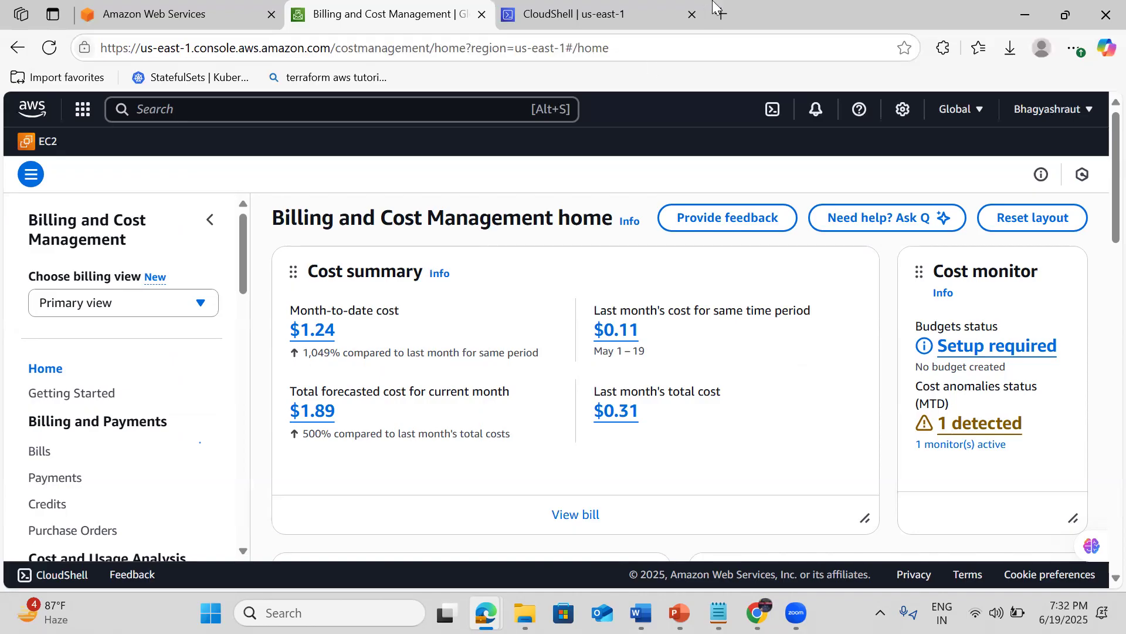
left_click(1018, 119)
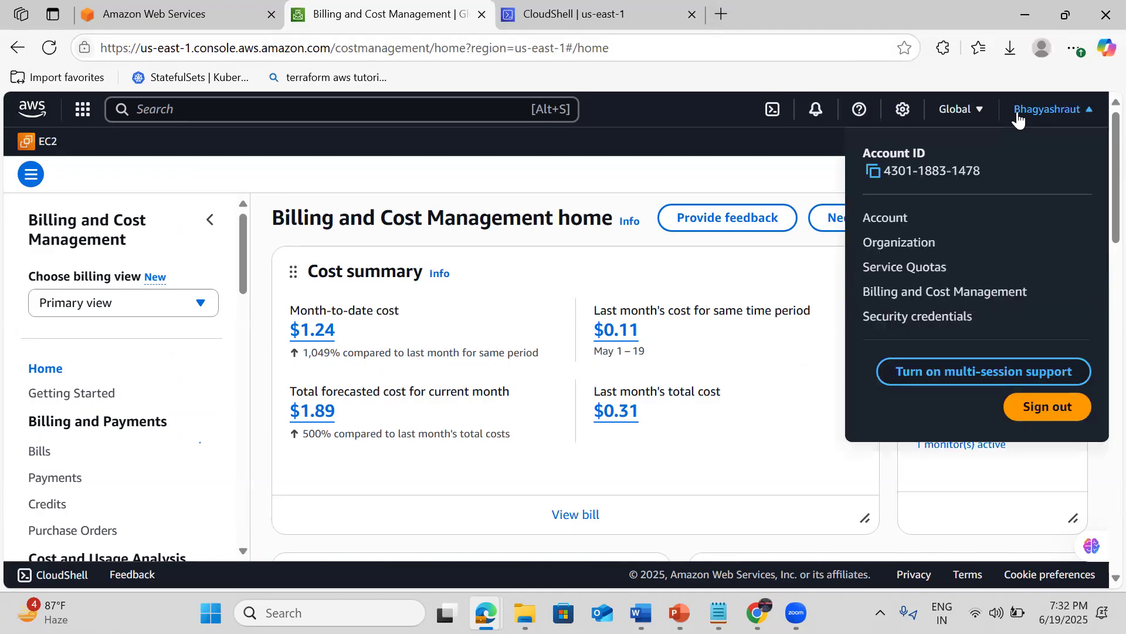
left_click(924, 318)
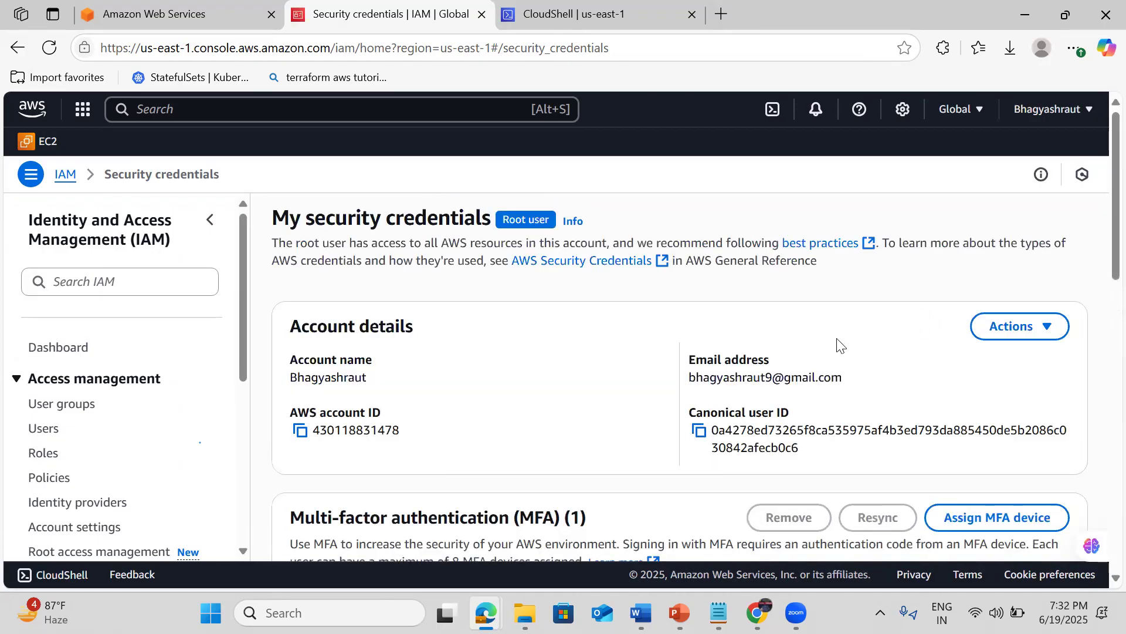
Look through the security credentials page, from account details and MFA to access keys, CloudFront key pairs and X.509 signing certificates.
scroll(783, 214, "down", 4)
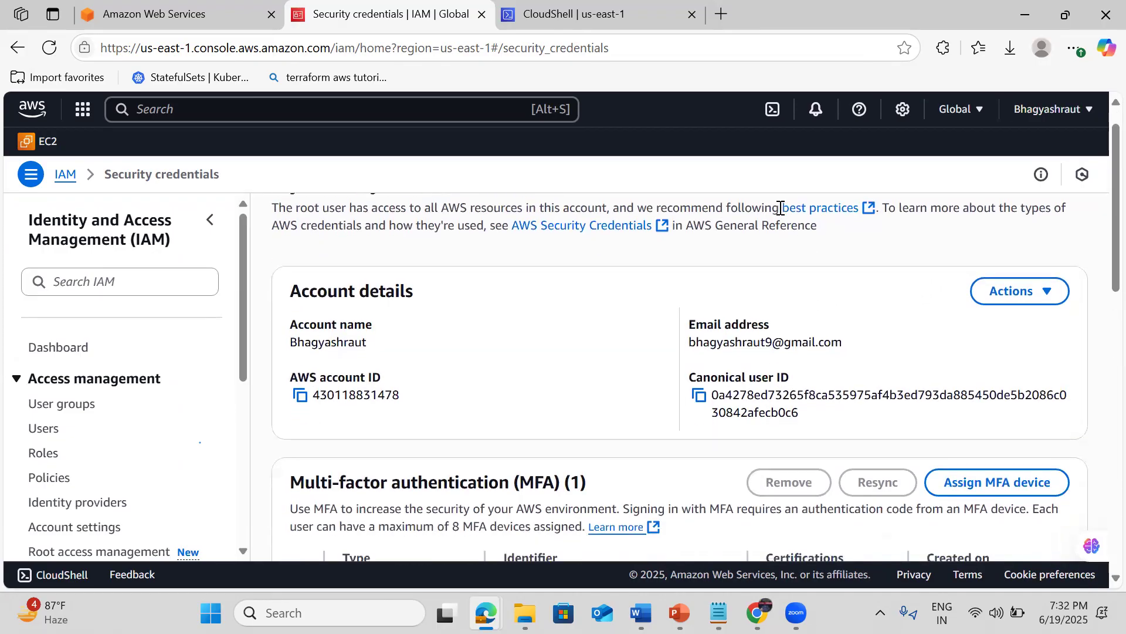
scroll(780, 206, "down", 3)
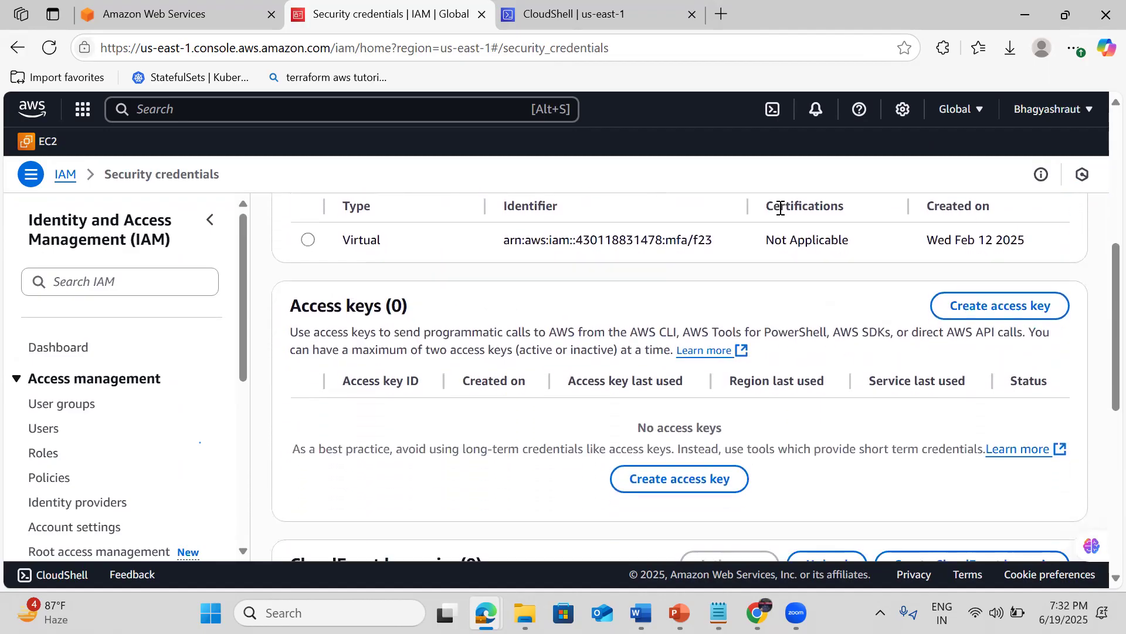
scroll(497, 307, "down", 2)
scroll(498, 307, "down", 4)
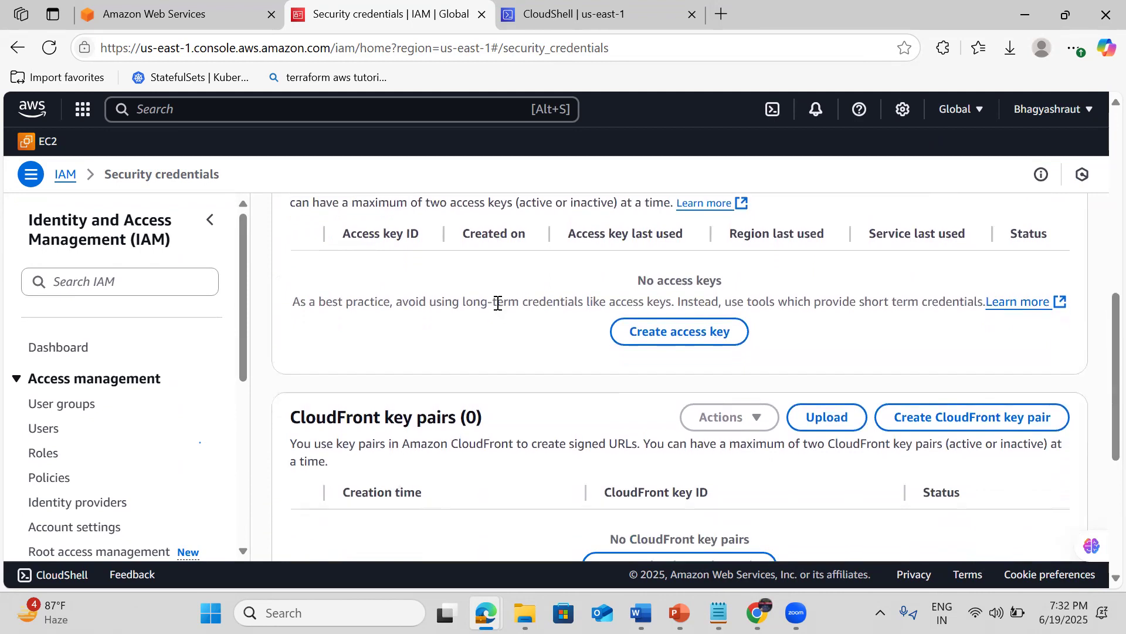
scroll(497, 307, "down", 2)
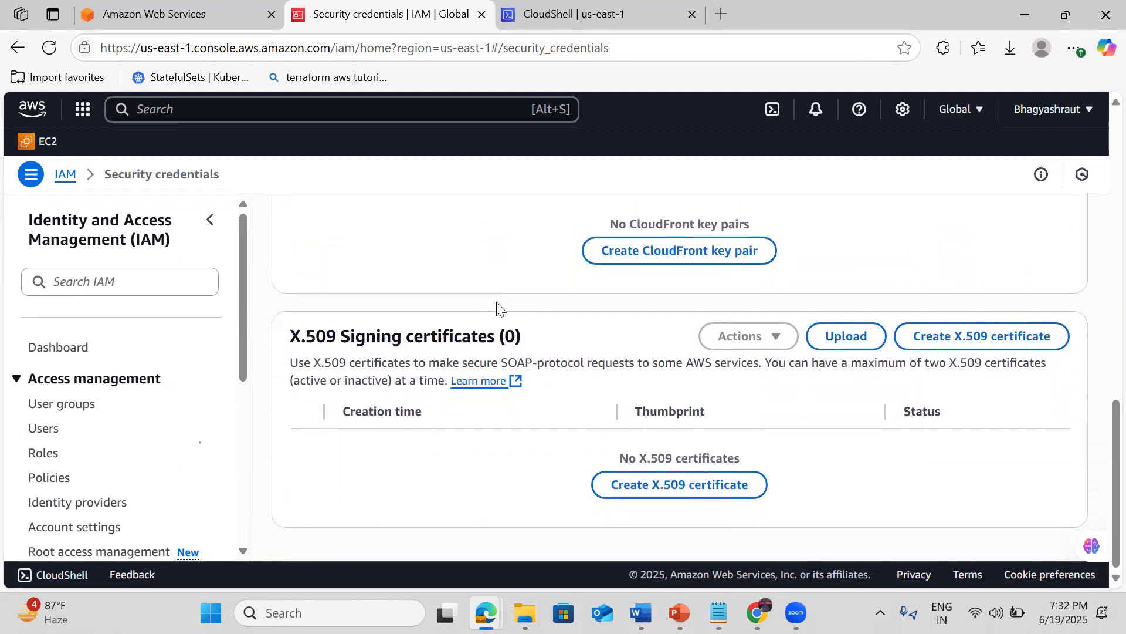
scroll(497, 307, "up", 8)
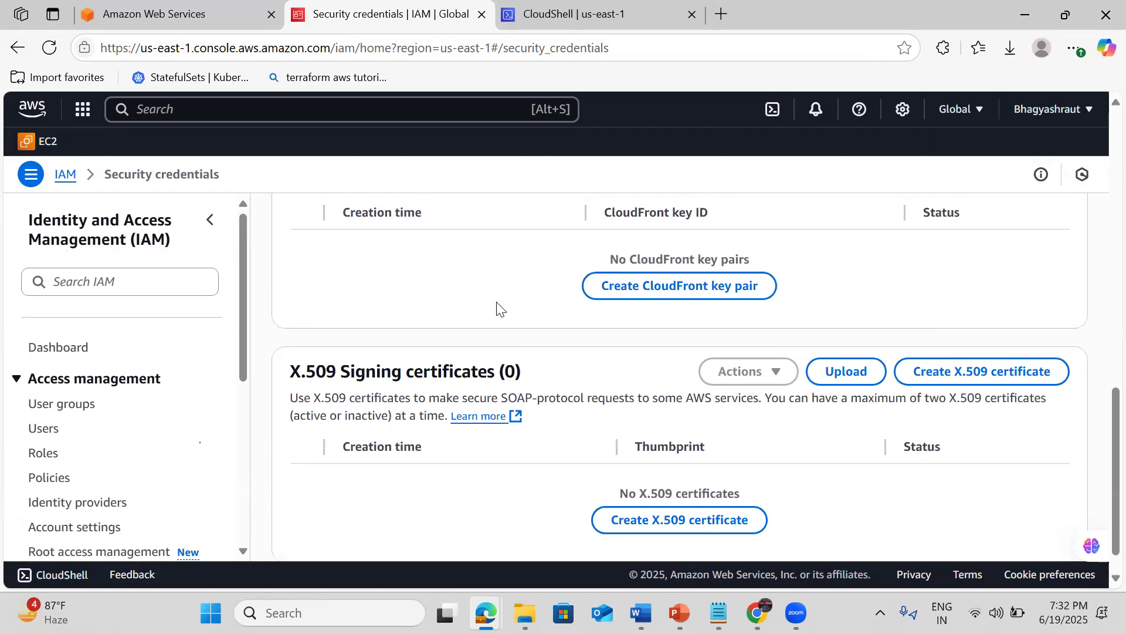
scroll(497, 307, "up", 3)
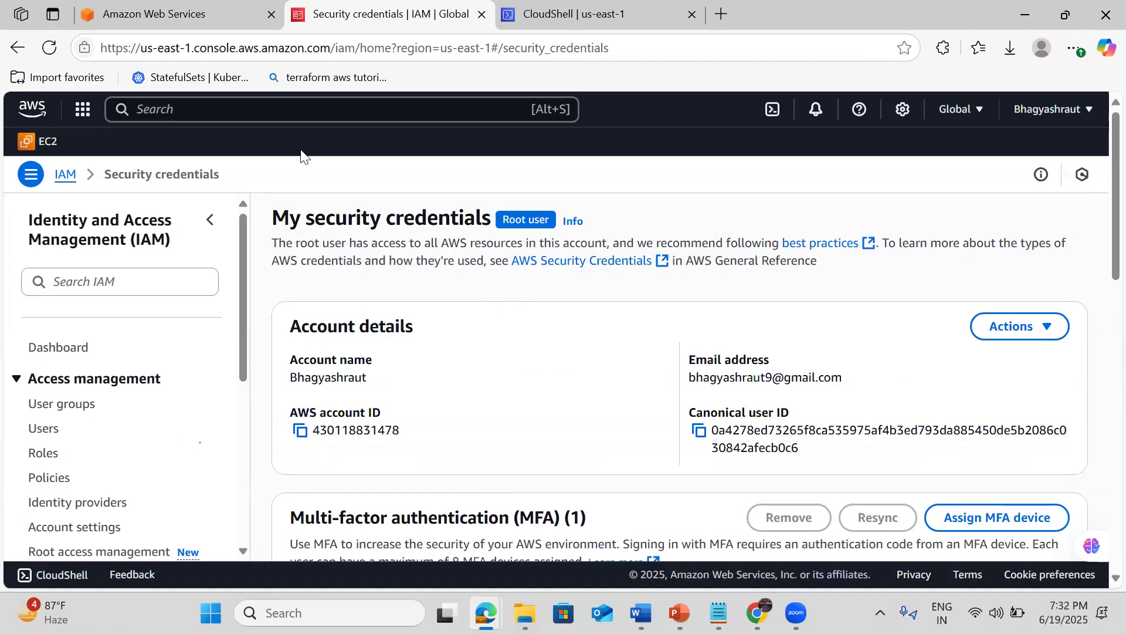
Search the console for ec2, open the EC2 service and look over its overview page.
left_click(182, 108)
type("ec2")
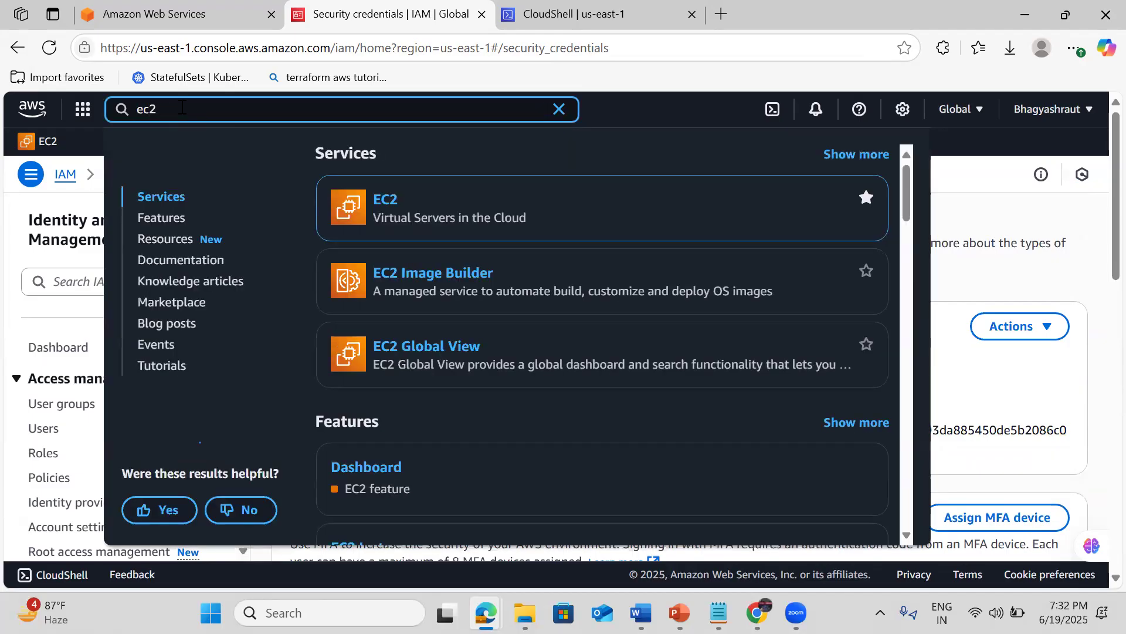
left_click(378, 210)
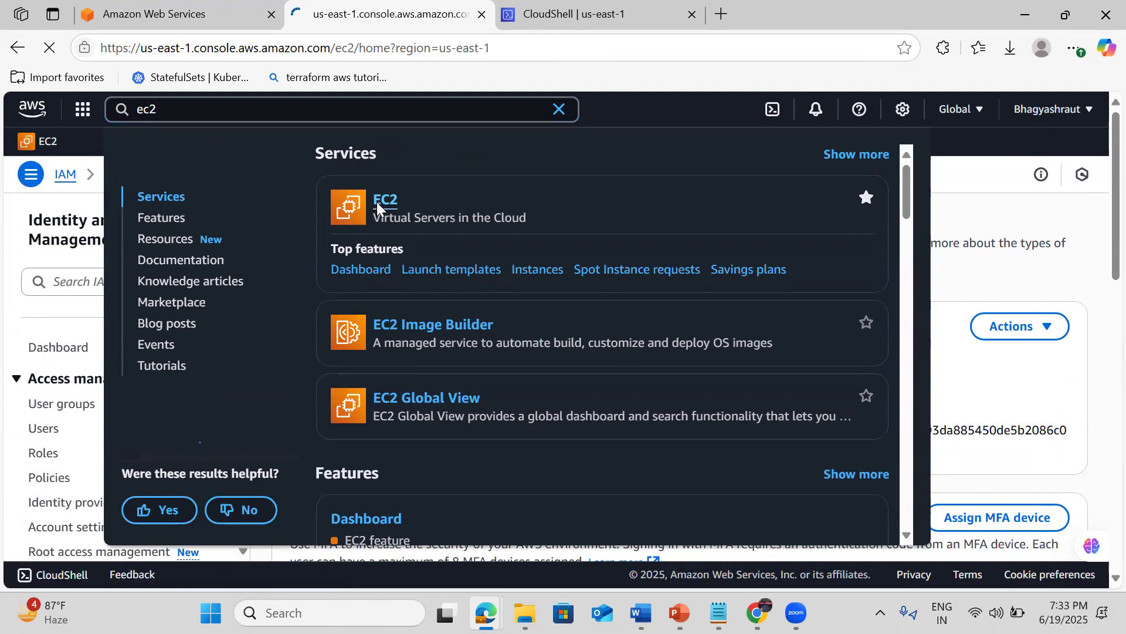
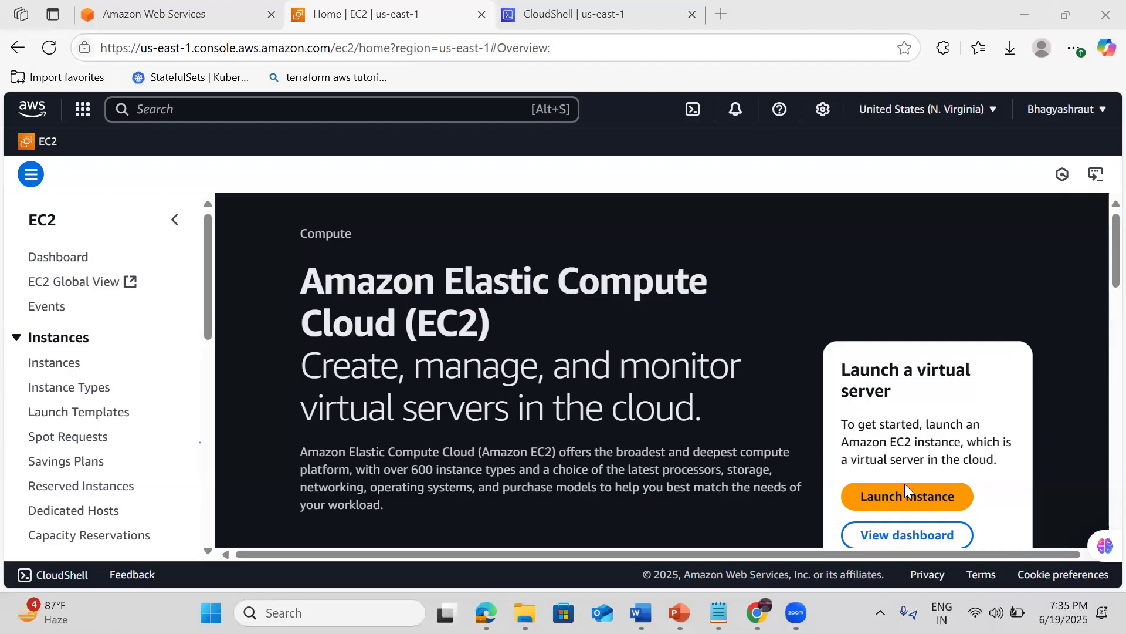
left_click(1098, 244)
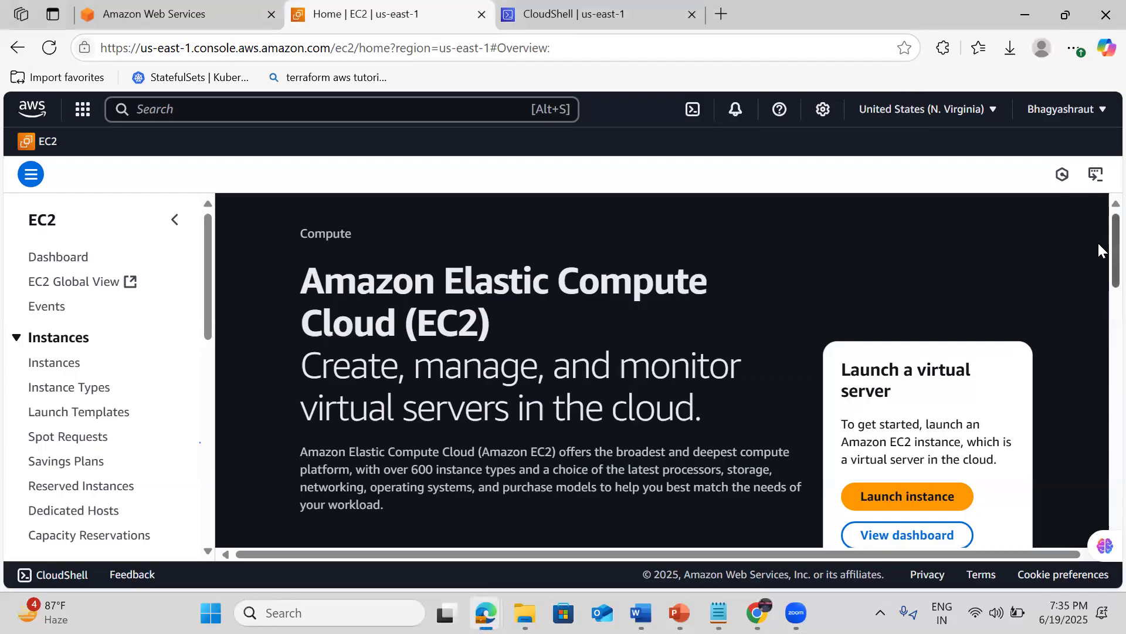
scroll(1099, 252, "down", 2)
left_click_drag(1098, 264, 1099, 350)
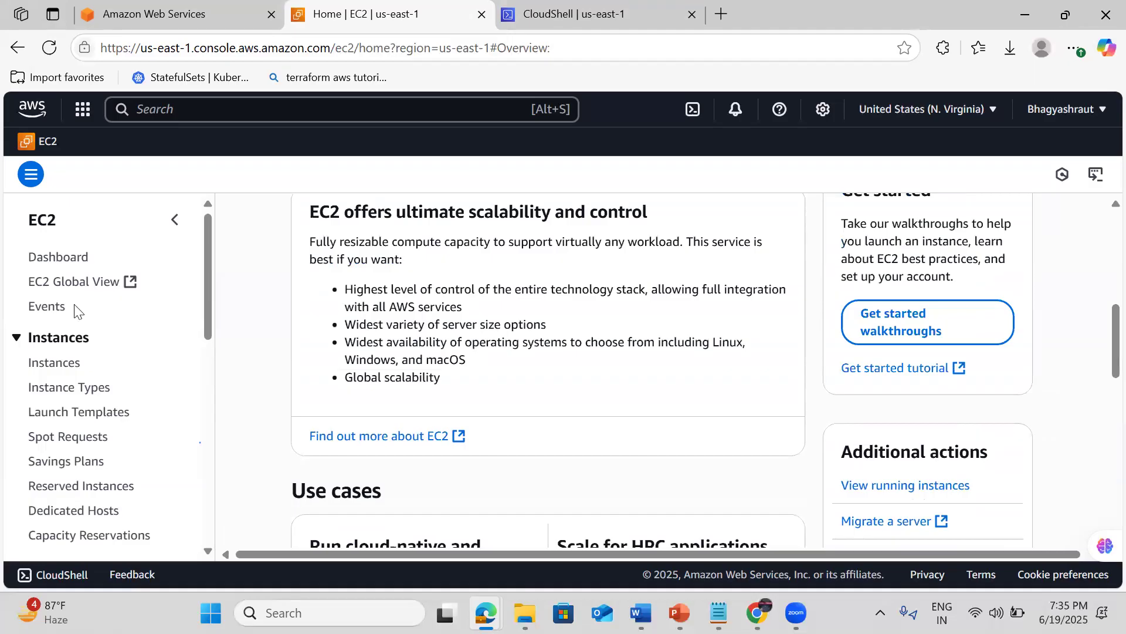
Open the list of running instances from the EC2 dashboard and start launching a new instance.
left_click(52, 263)
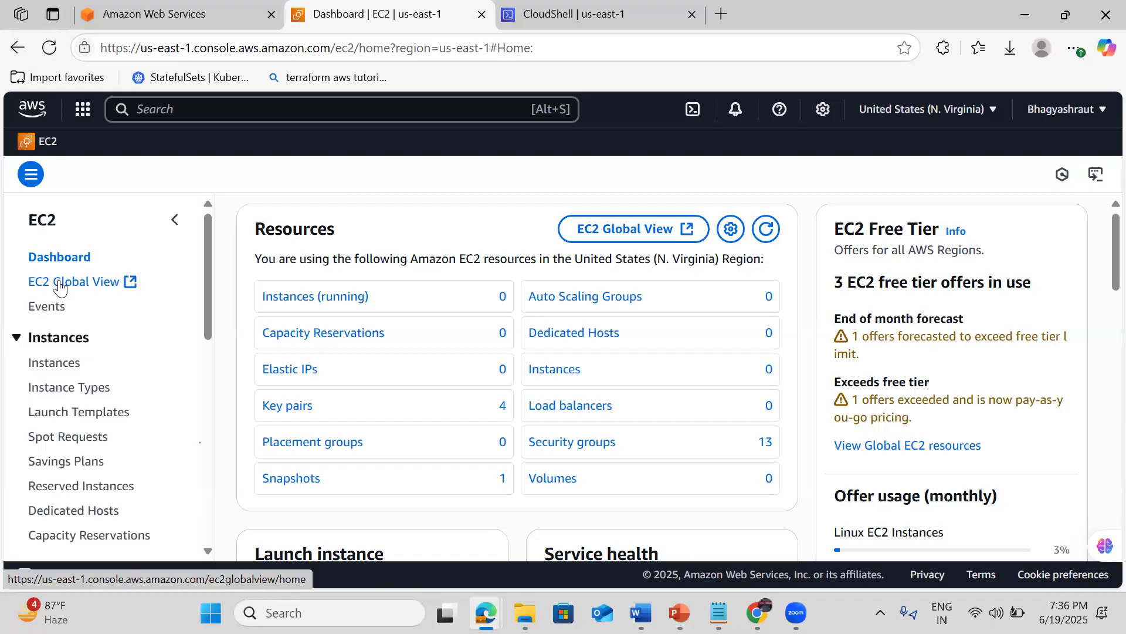
left_click(313, 299)
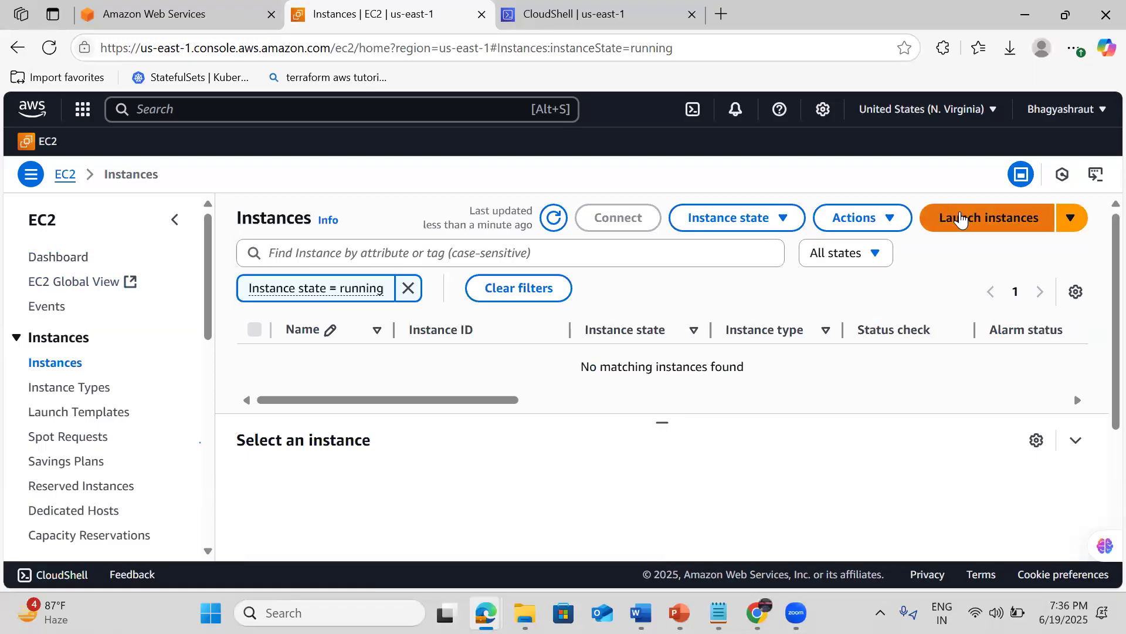
left_click(960, 220)
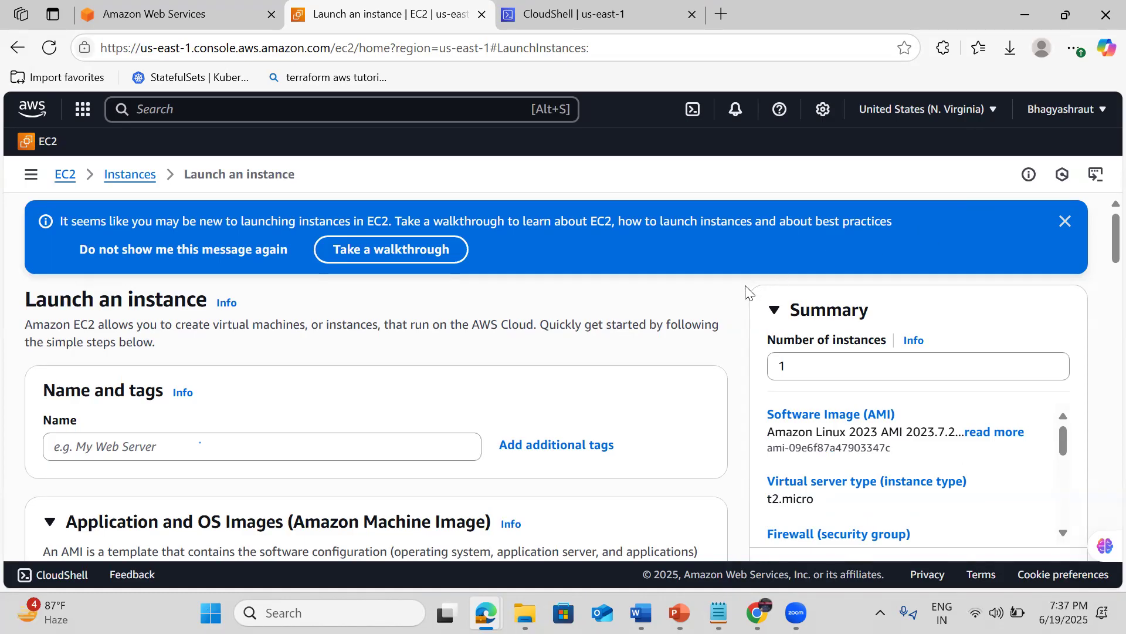
Name the new instance cloudsrv001.
scroll(745, 292, "down", 3)
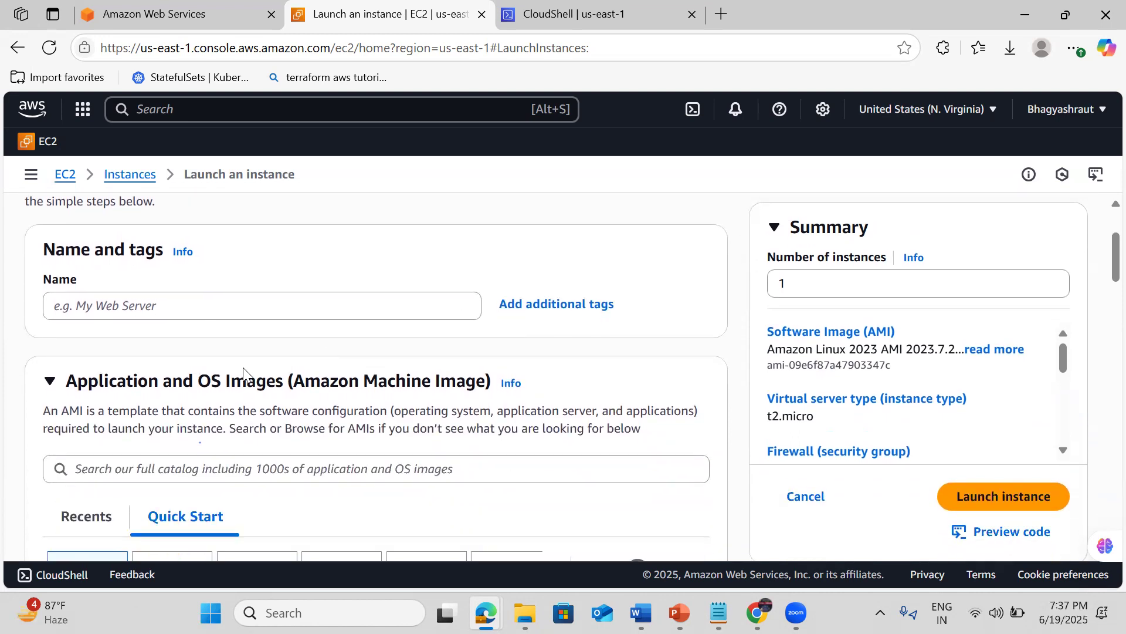
left_click(194, 305)
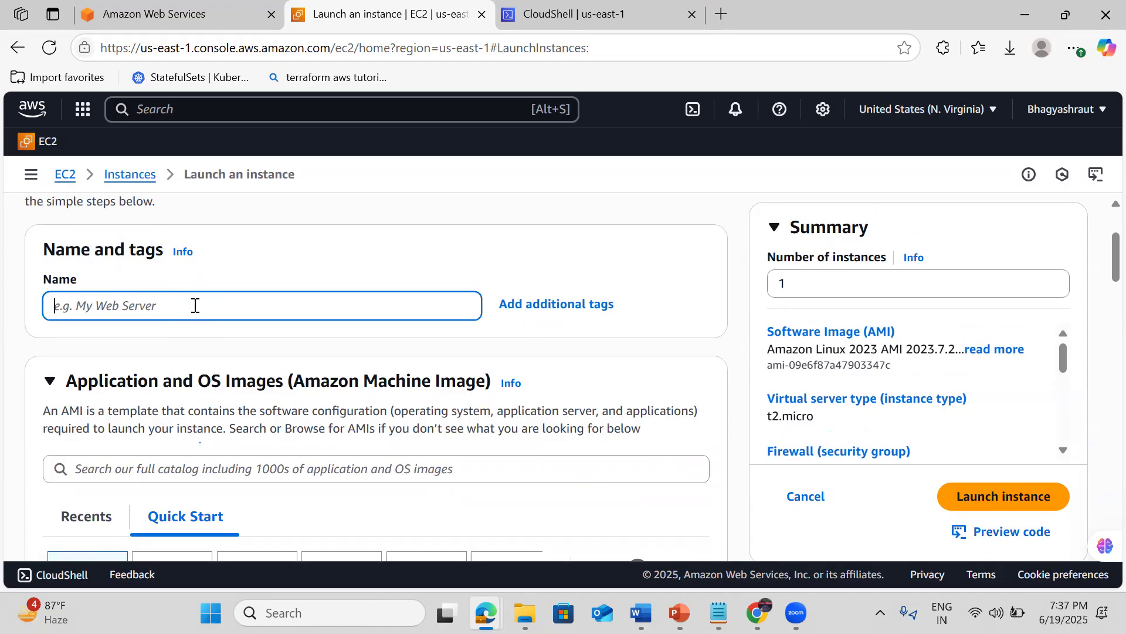
type("cloudsrc")
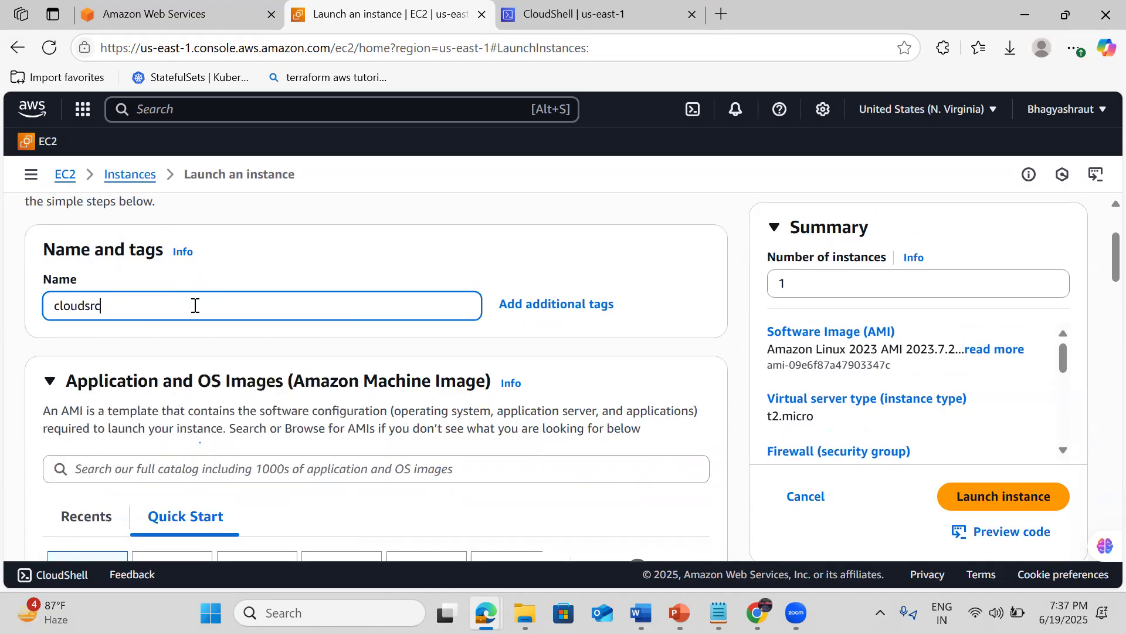
key("BackSpace")
type("v001")
left_click(657, 270)
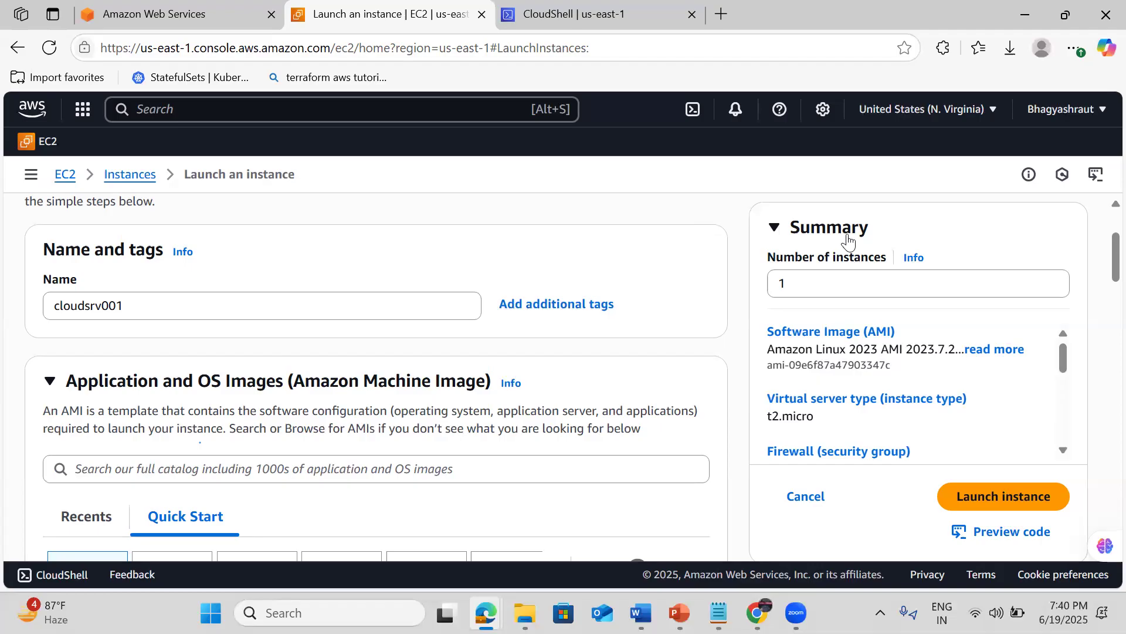
Browse the Quick Start operating system images for the instance, from Amazon Linux to Debian and back.
scroll(644, 216, "down", 3)
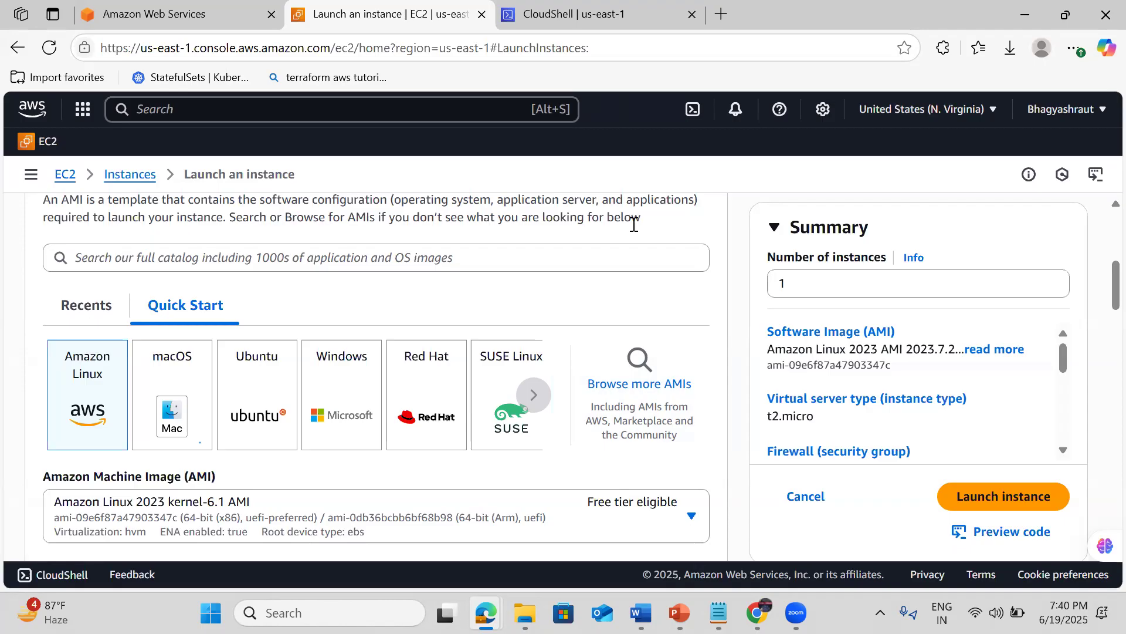
left_click(535, 405)
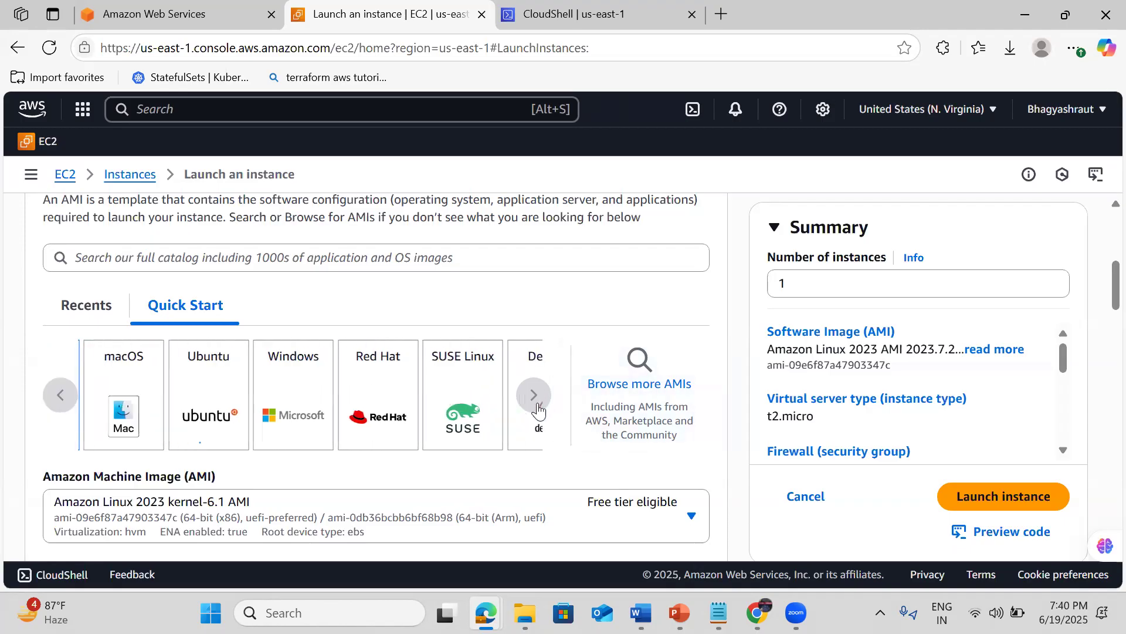
left_click(539, 411)
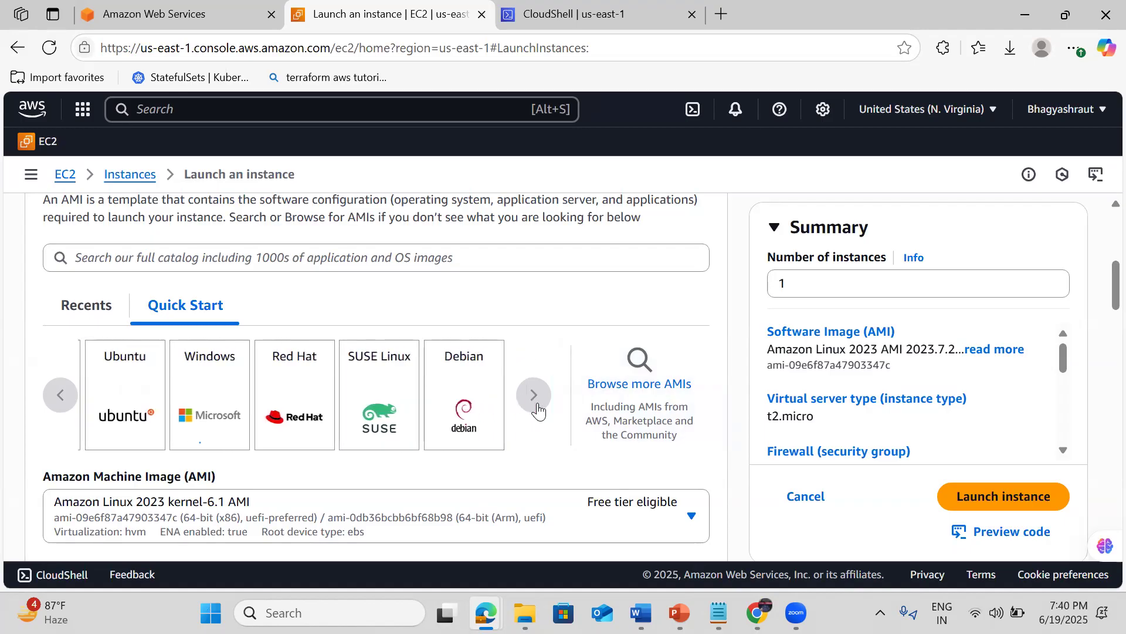
left_click(67, 395)
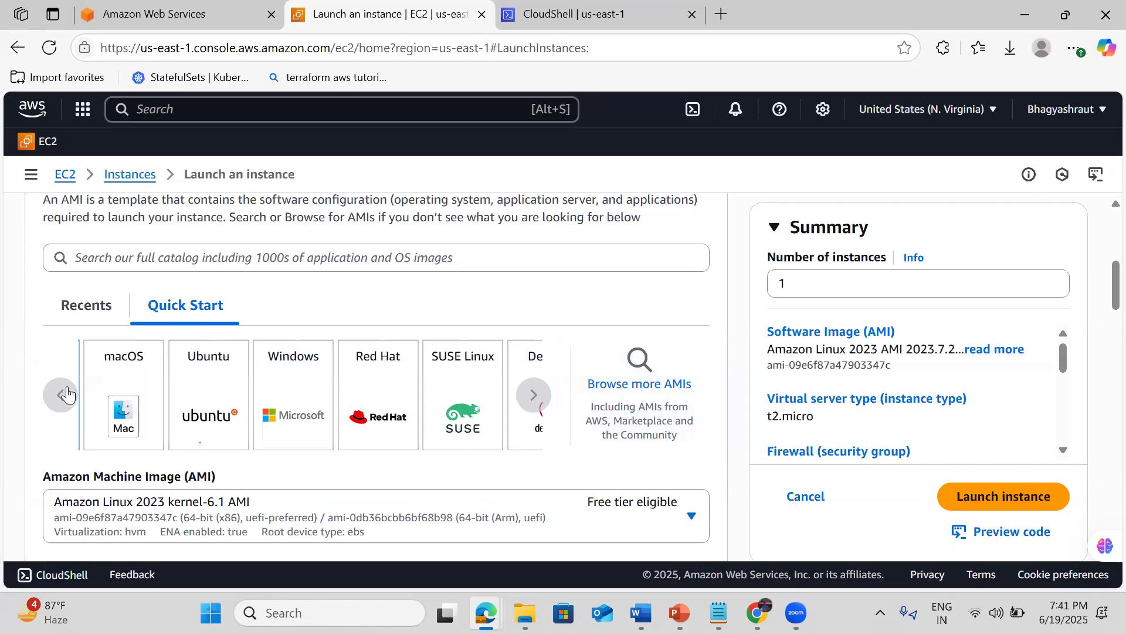
left_click(61, 394)
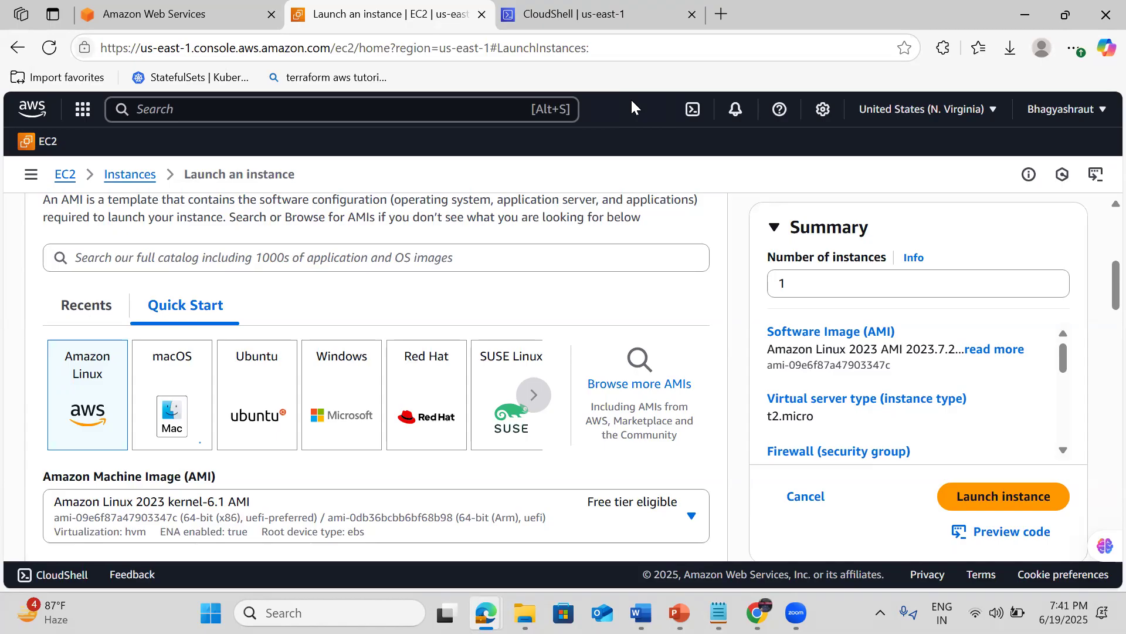
Switch to the AWS notes in Notepad and add the entry Linux below the Terraform line.
mouse_move(719, 612)
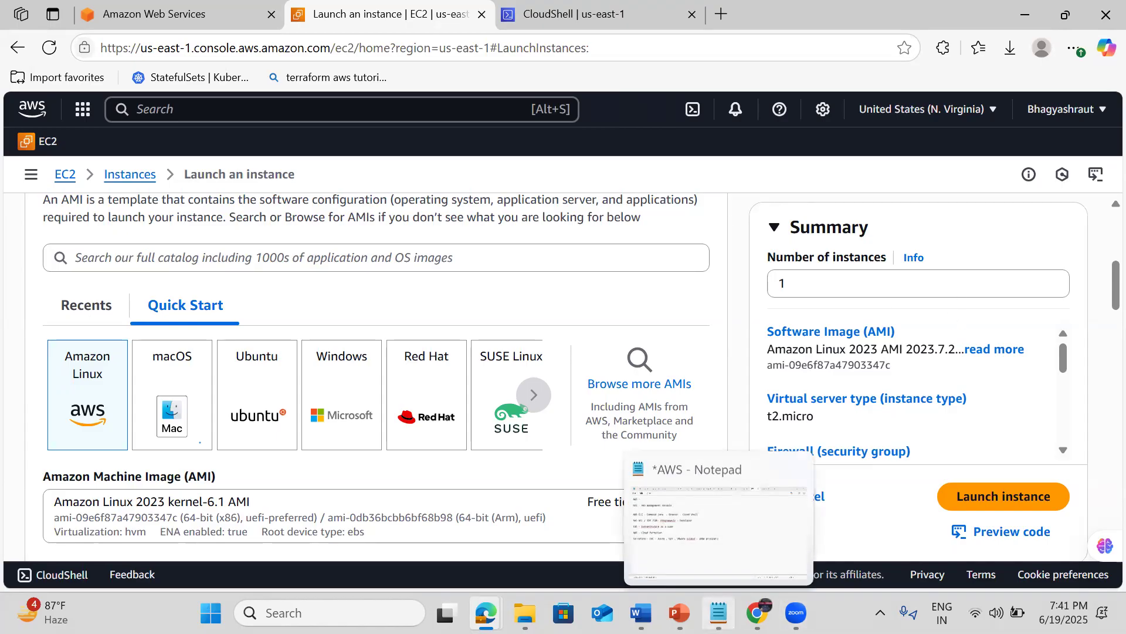
left_click(718, 531)
left_click(579, 331)
key("Return")
key("Return")
key("Return")
type("Linux")
key("Return")
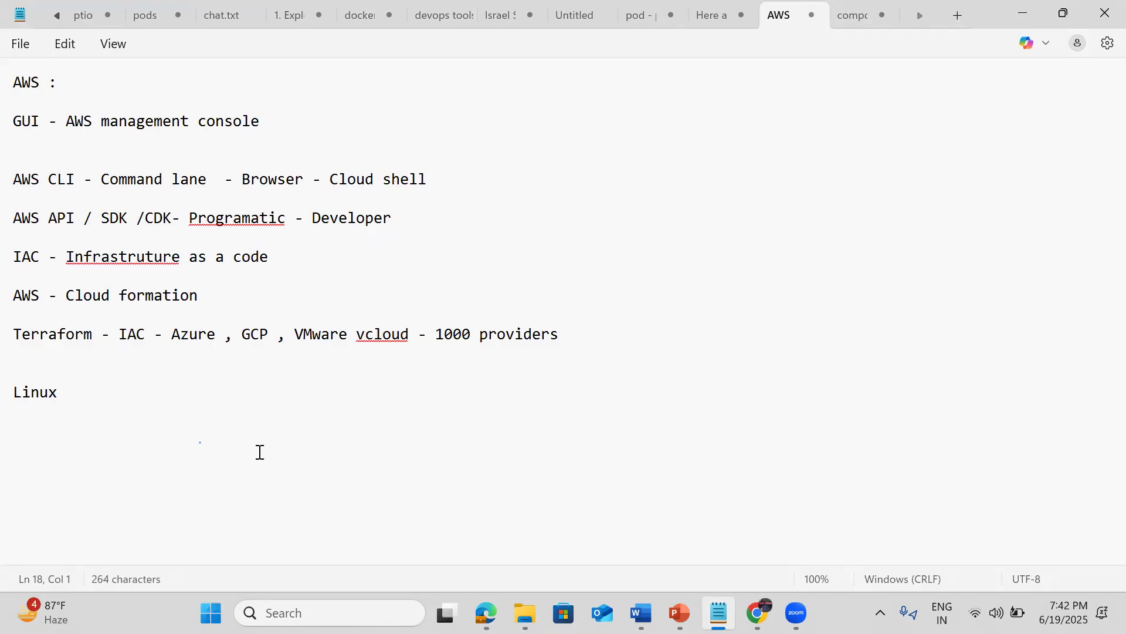
Add the entries MAC and Windows Server on separate lines below Linux, with a blank line between entries.
left_click(108, 395)
key("Return")
key("Return")
type("MAC")
key("Return")
key("Return")
type("Windows Server")
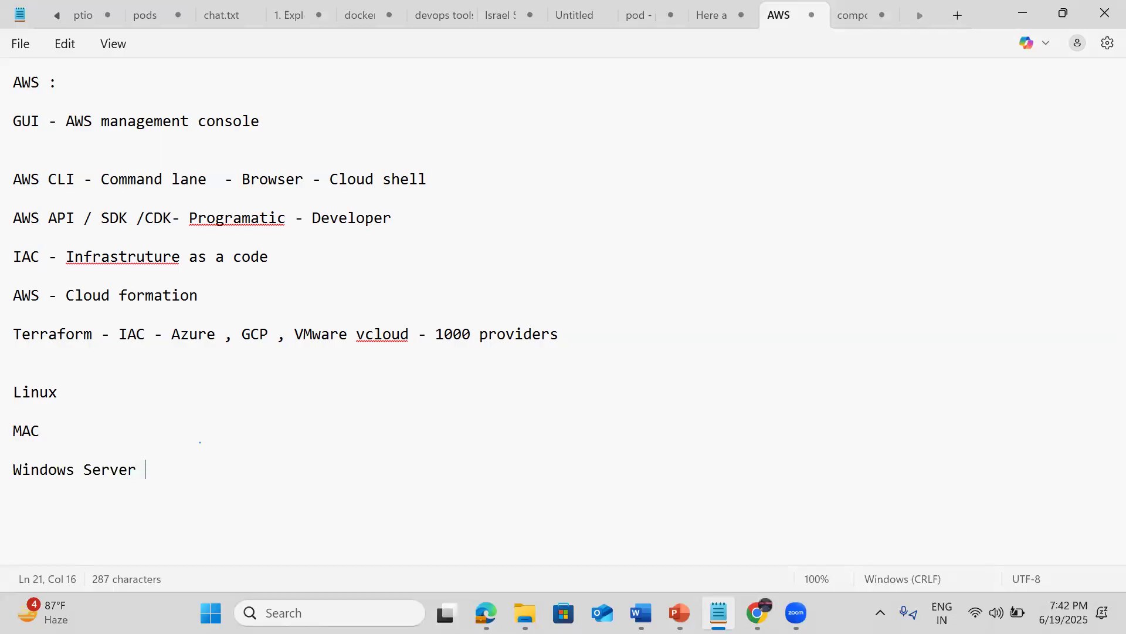
type(" 19")
key("BackSpace")
key("BackSpace")
key("BackSpace")
type("1")
key("BackSpace")
Add the line "unix - hp Linux , solaris , AIX" below Windows Server, separated by a blank line.
key("Return")
key("Return")
type("unix")
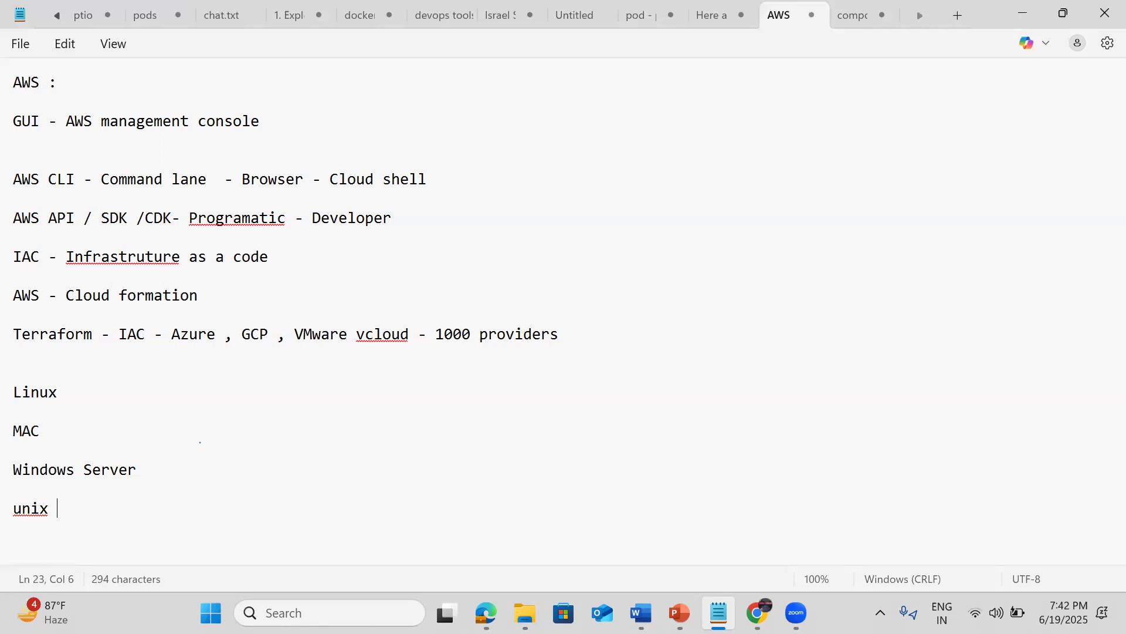
type("- hp Linux , solaris ,")
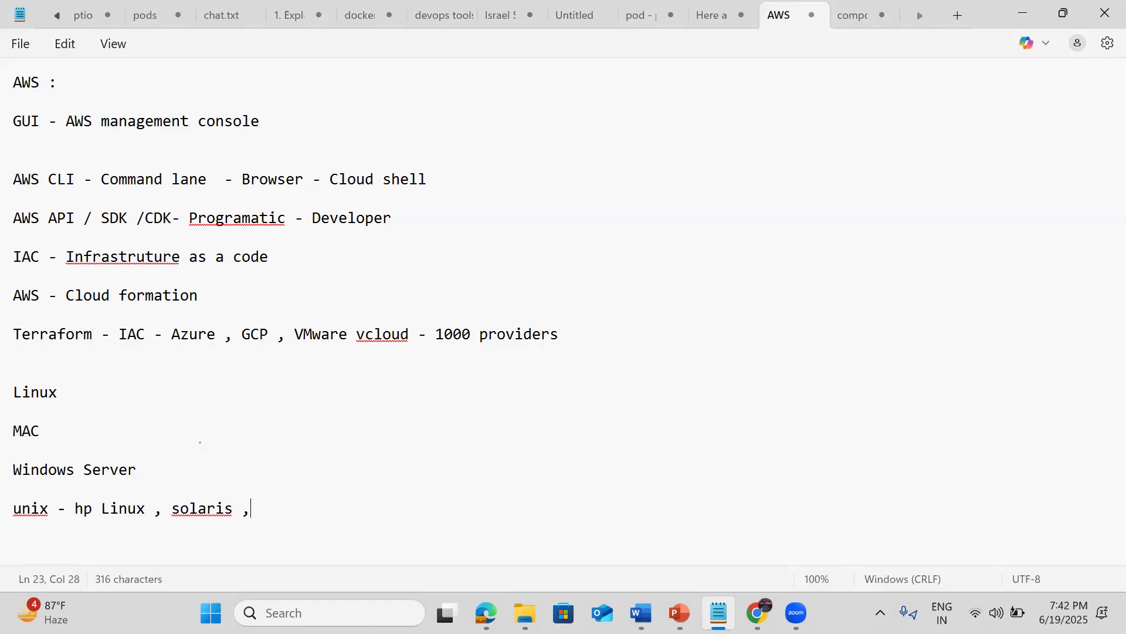
type(" AIX")
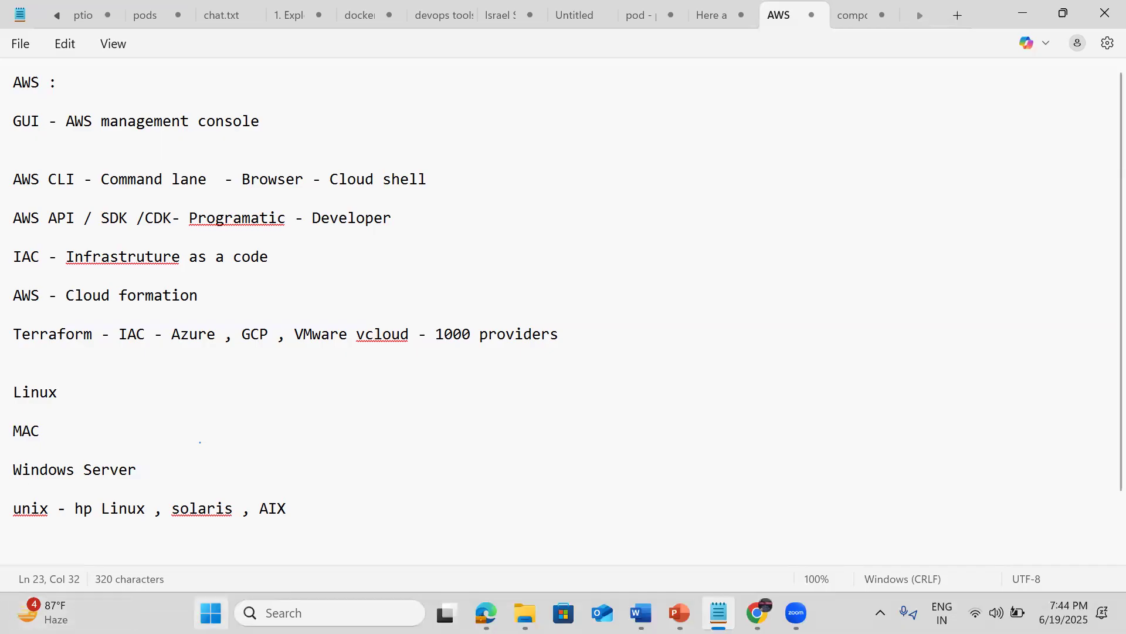
Switch back to the AWS instance launch page in Edge, choose the Ubuntu image and view its AMI details.
key("alt+Tab")
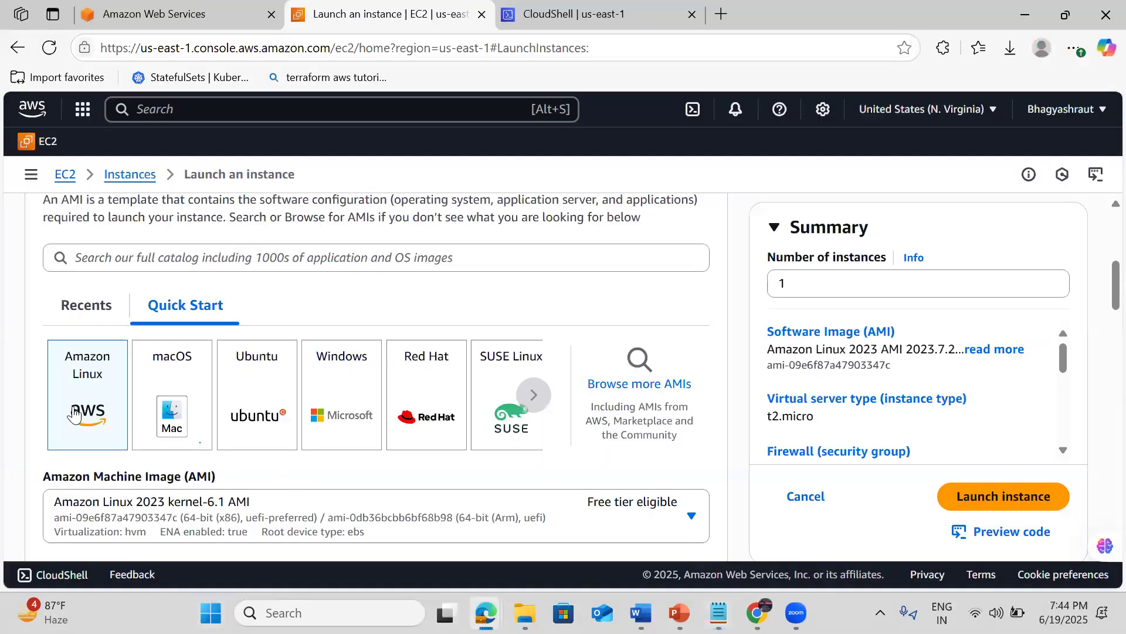
left_click(259, 430)
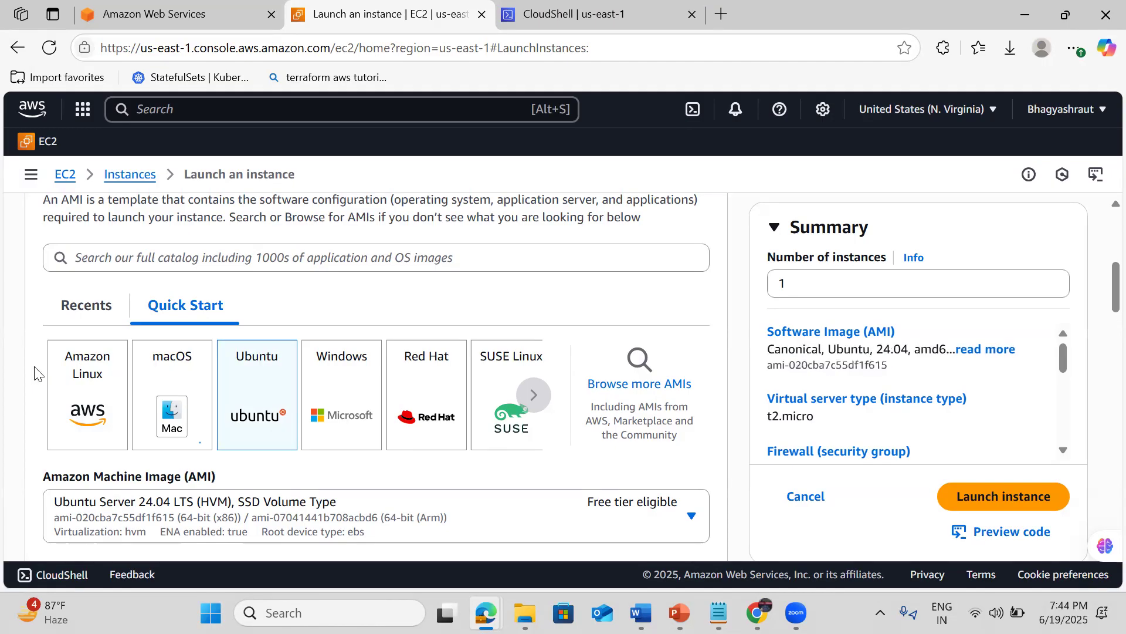
scroll(34, 373, "down", 3)
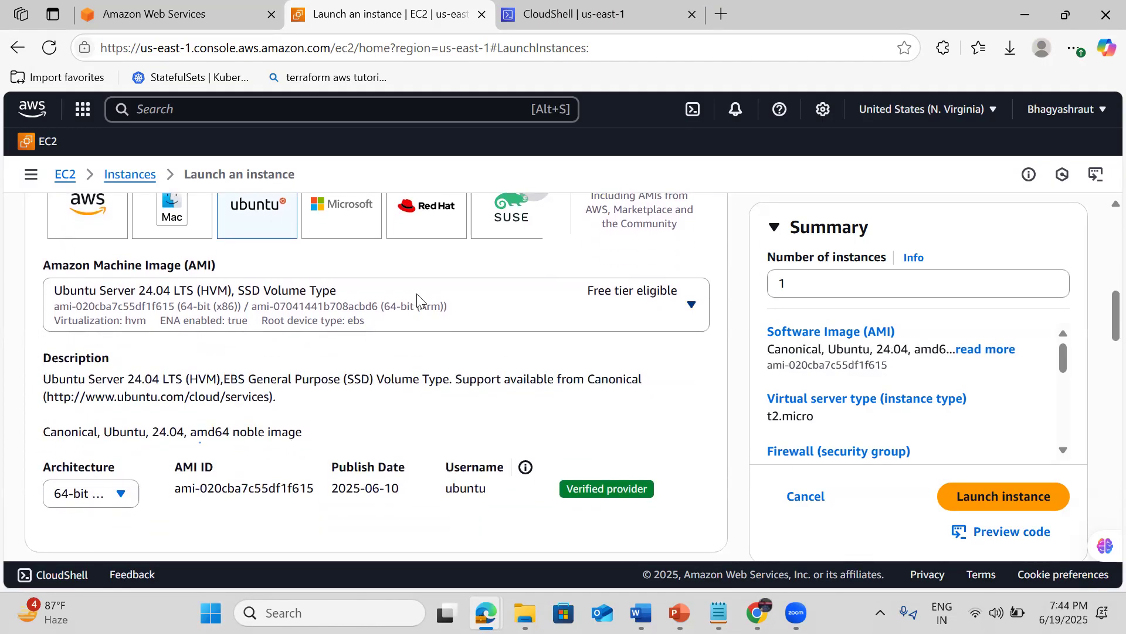
left_click(693, 303)
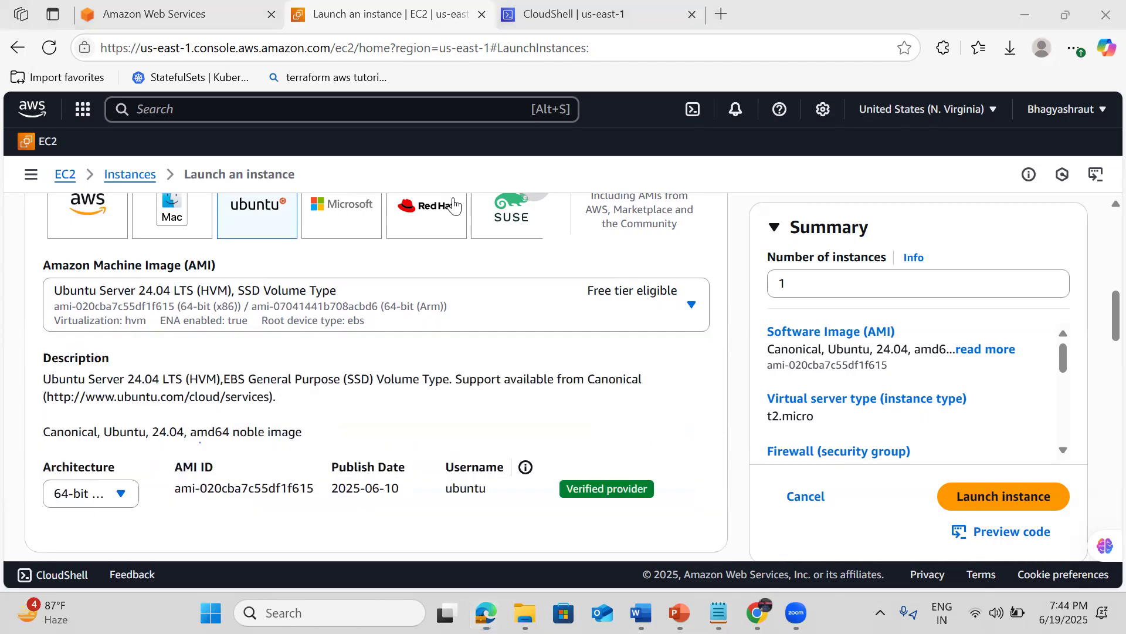
left_click(256, 315)
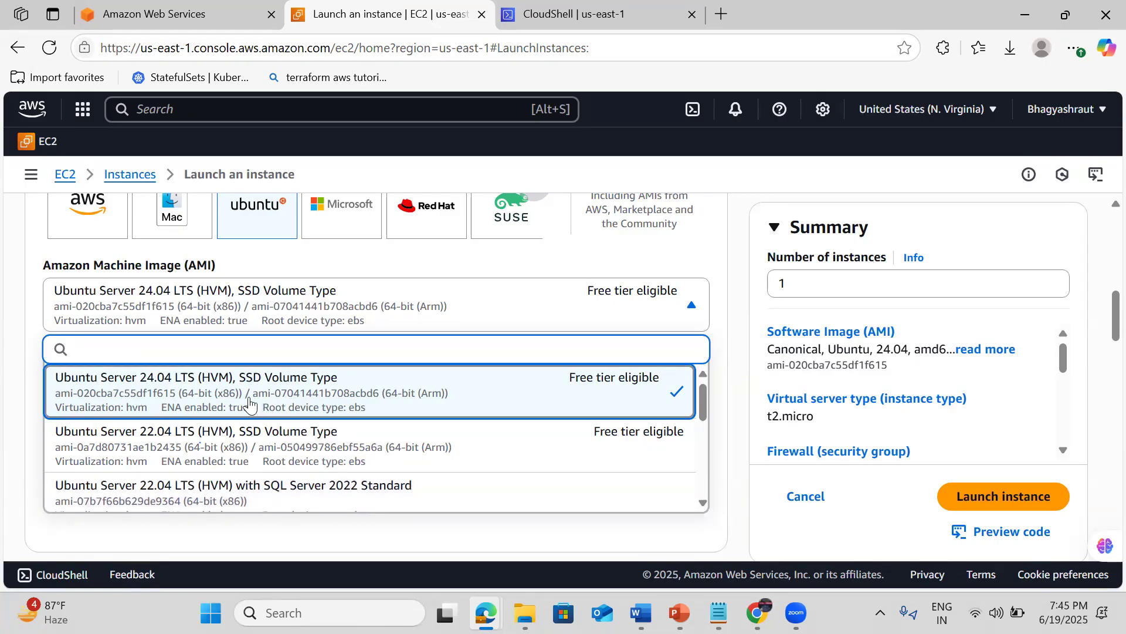
left_click(138, 405)
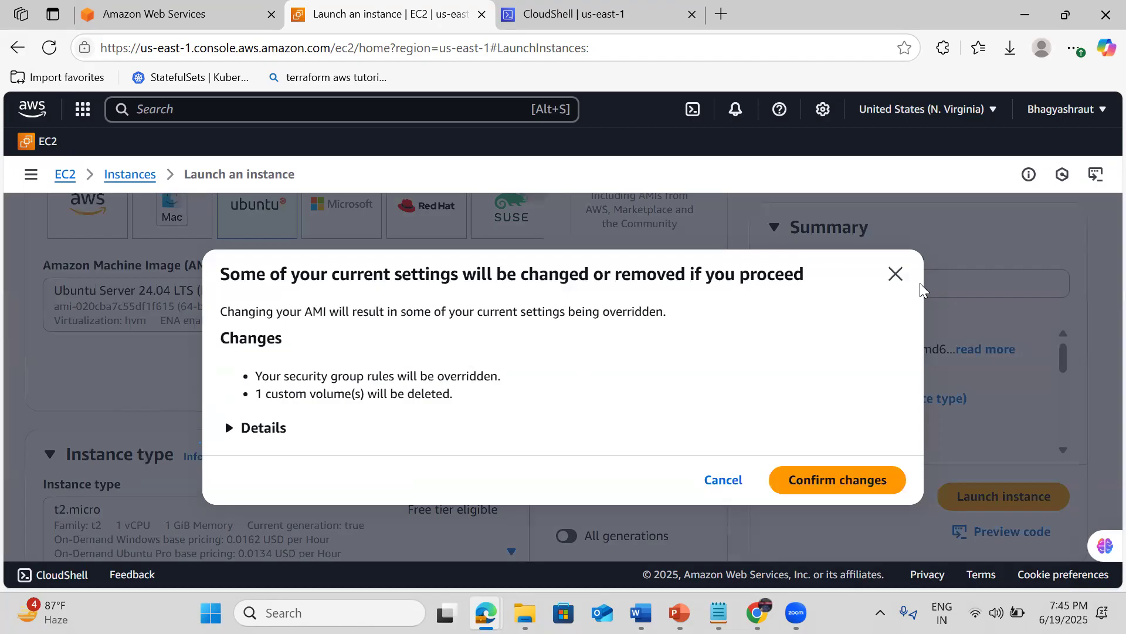
left_click(894, 273)
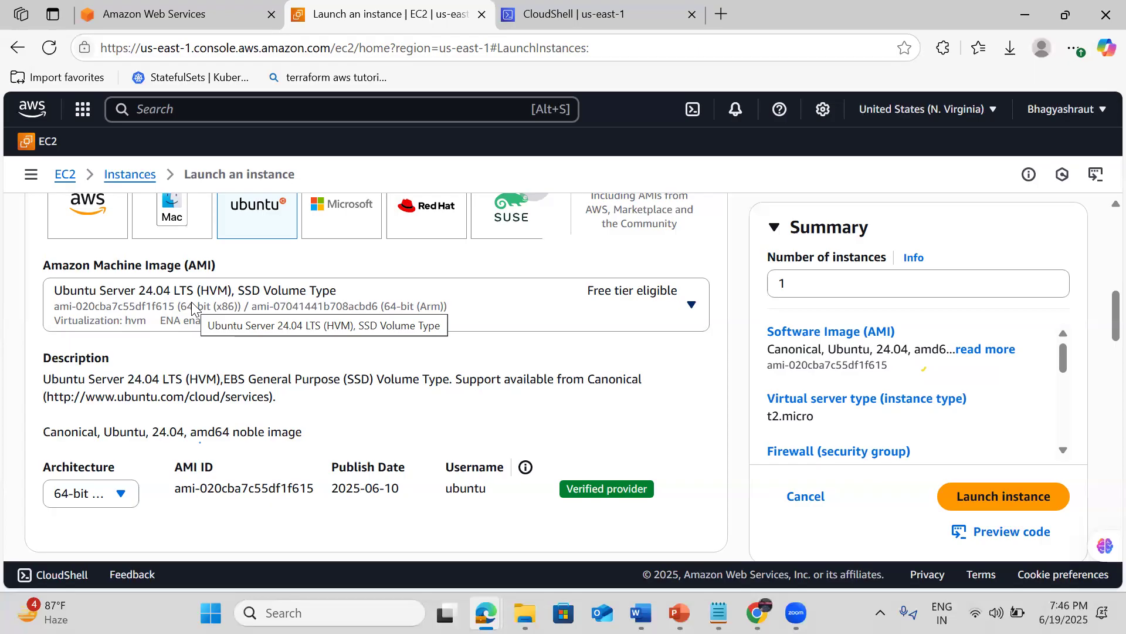
Select Ubuntu Server 24.04 LTS (HVM), SSD Volume Type as the machine image and confirm the resulting settings changes.
left_click(193, 309)
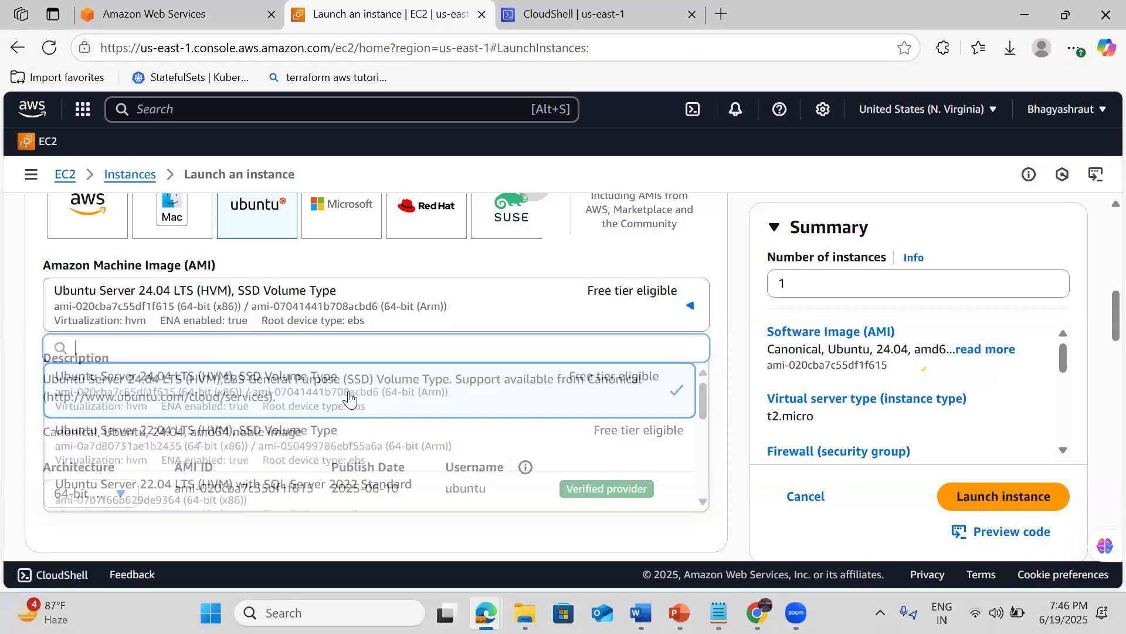
left_click(296, 399)
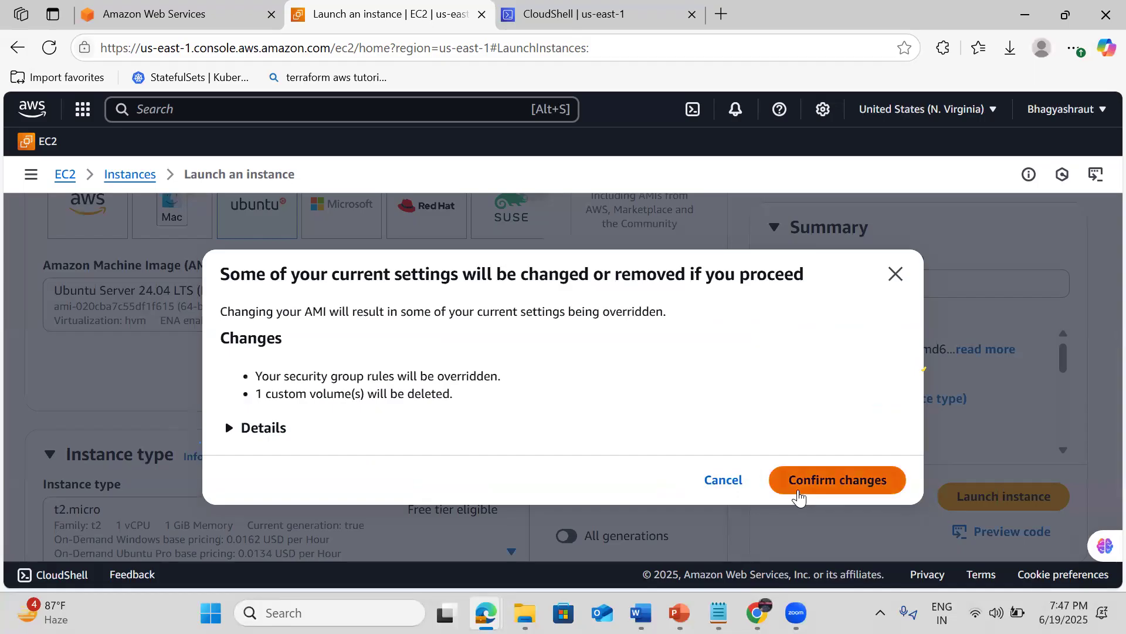
left_click(799, 497)
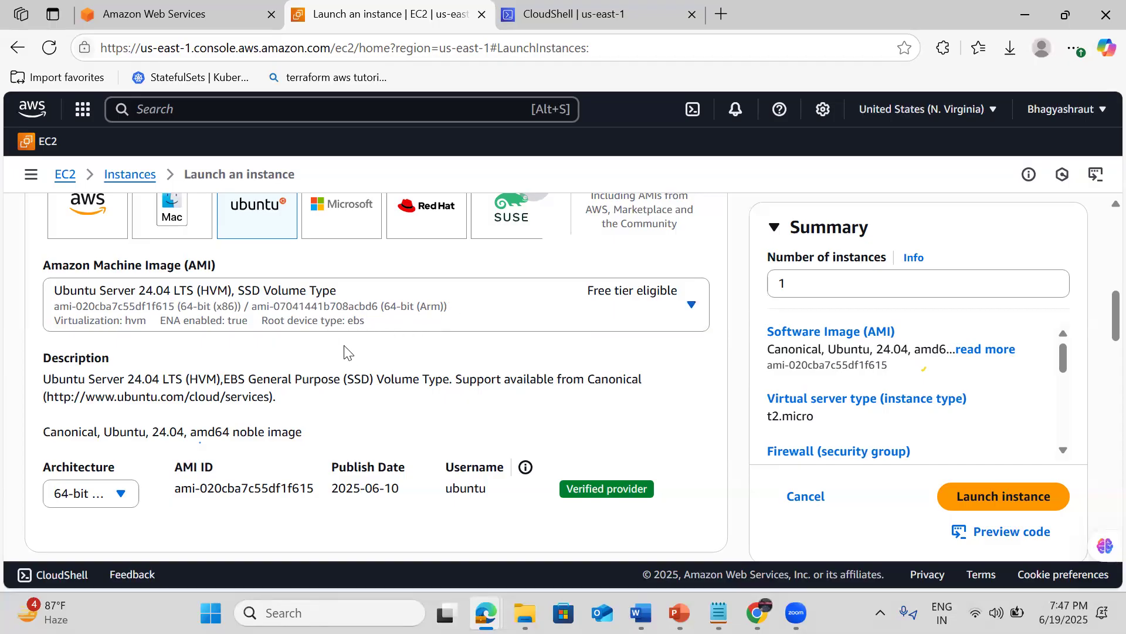
Examine the image's architecture options, leaving 64-bit (x86) selected, and review the instance type section with its pricing.
left_click(97, 493)
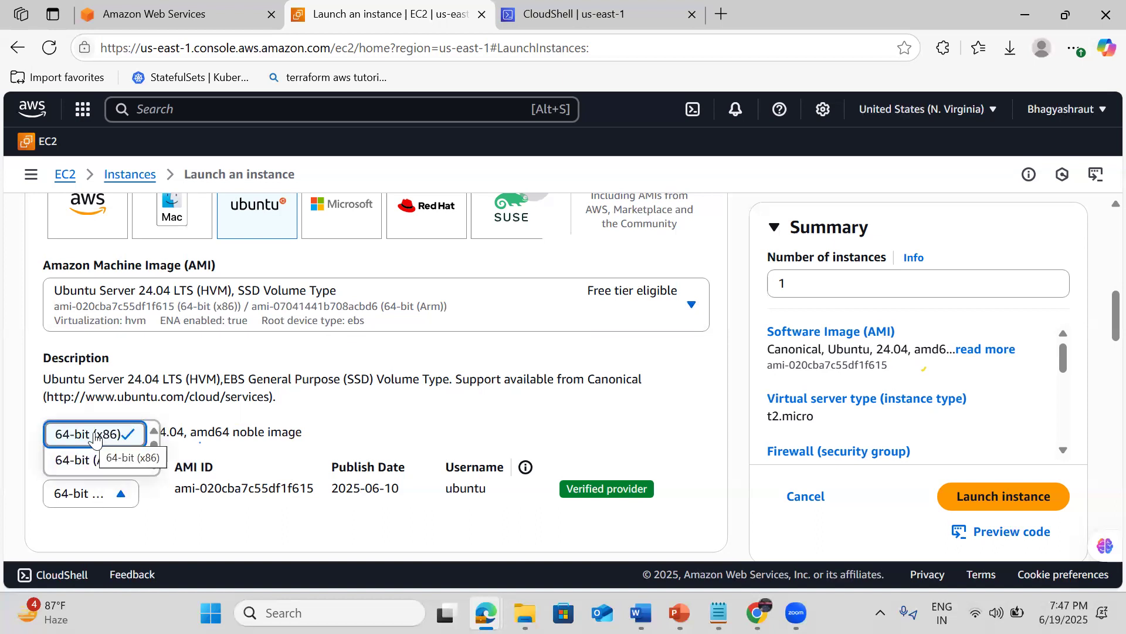
left_click(228, 543)
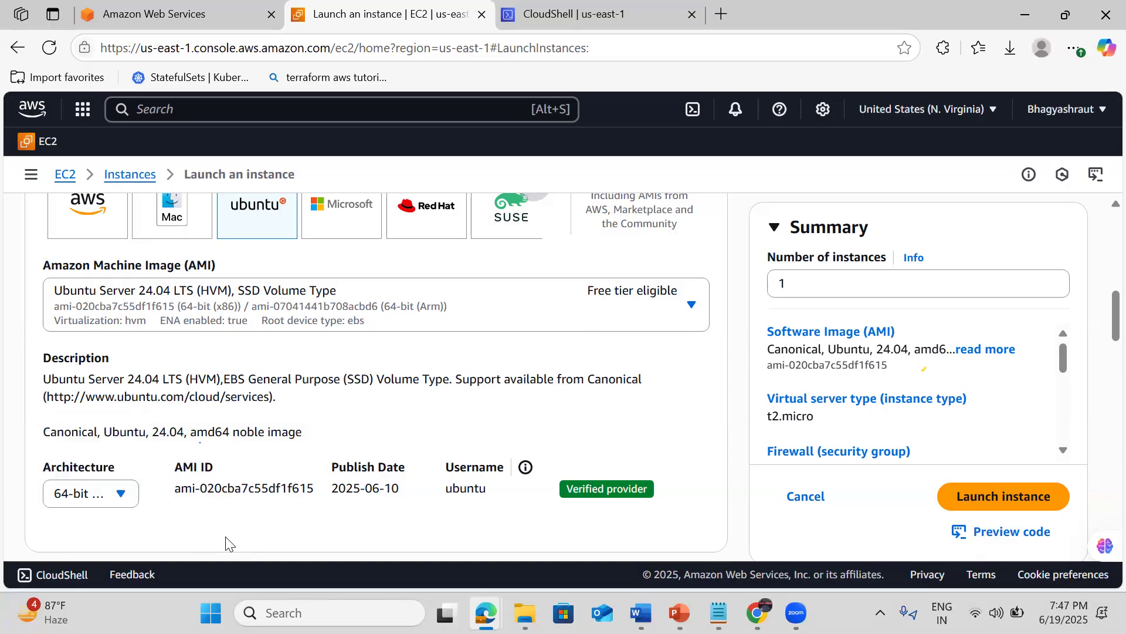
scroll(228, 542, "down", 4)
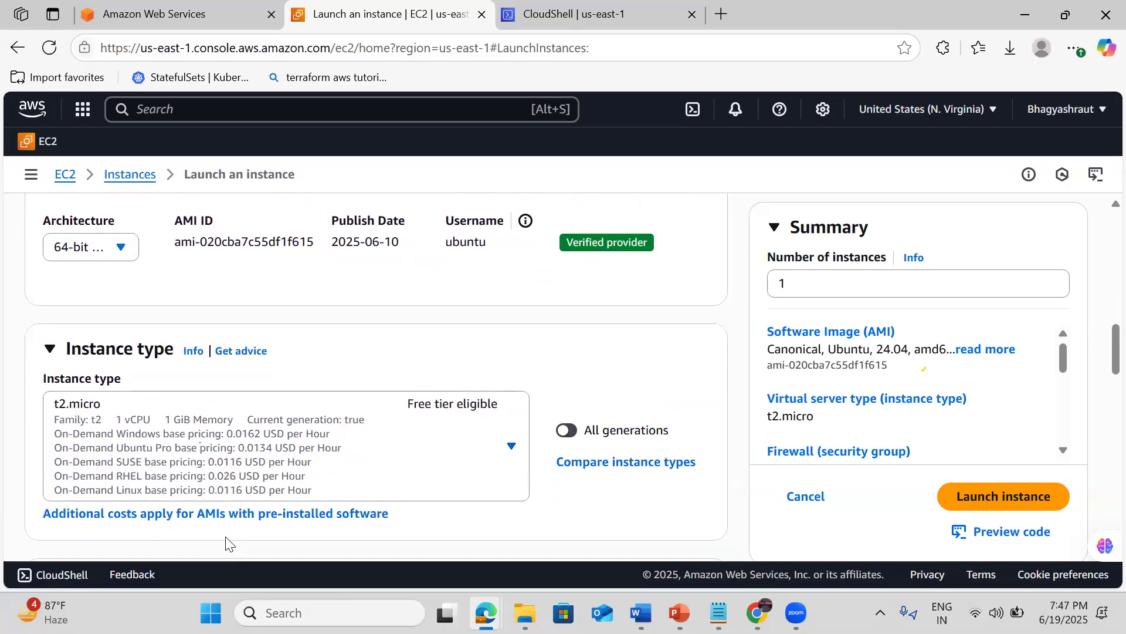
scroll(228, 543, "down", 1)
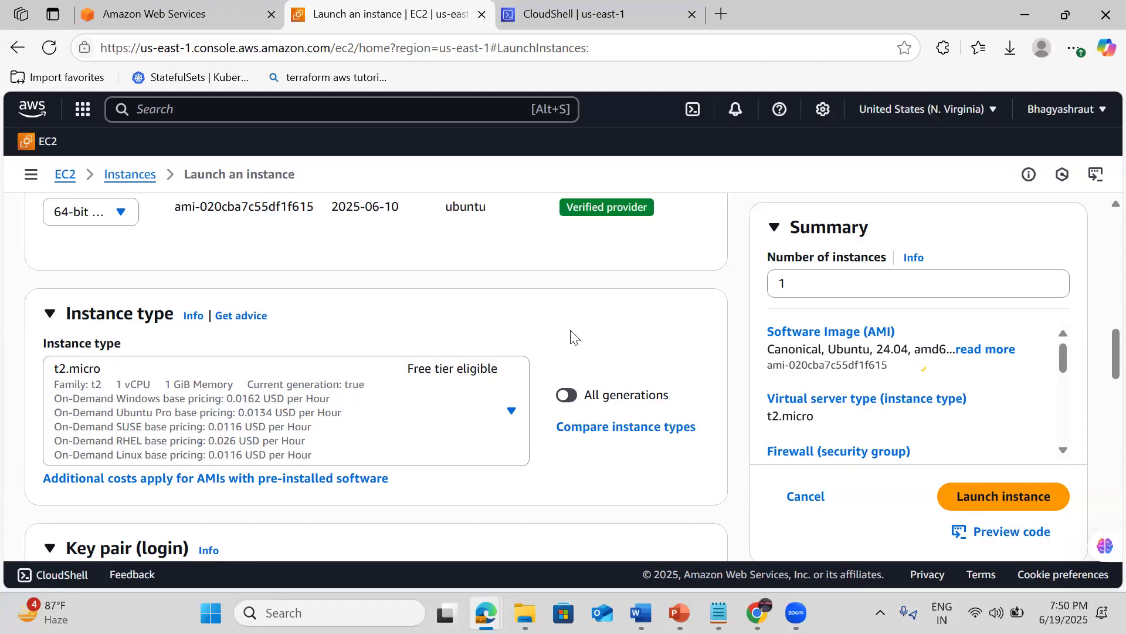
scroll(570, 338, "down", 1)
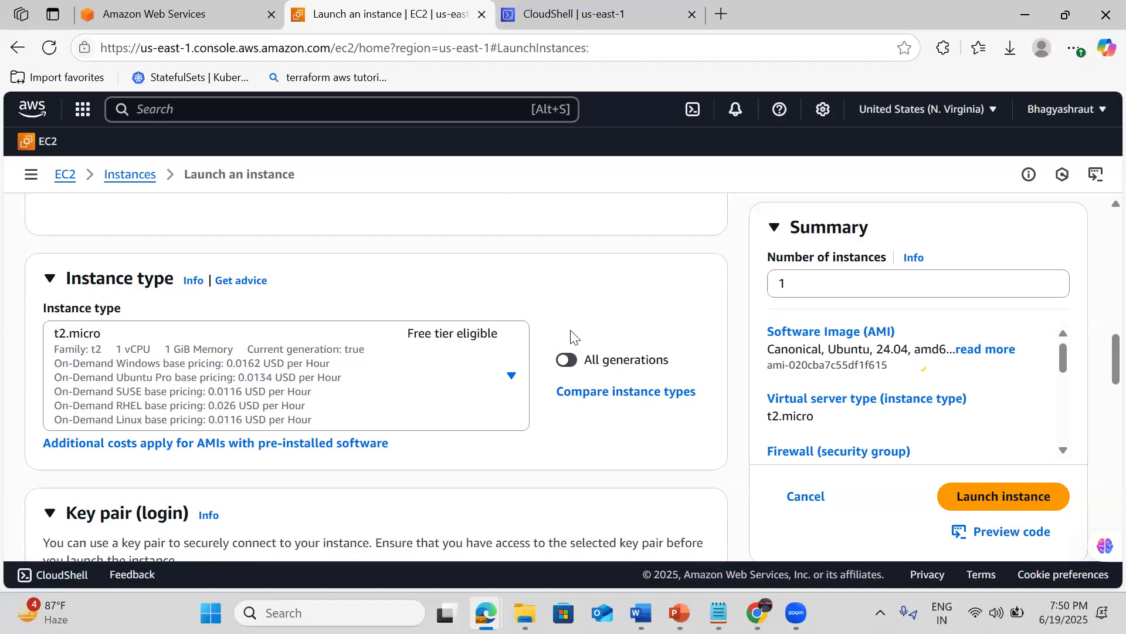
Start a new key pair for the instance login, name it mykeypair and view its type and private key format options.
scroll(570, 337, "down", 4)
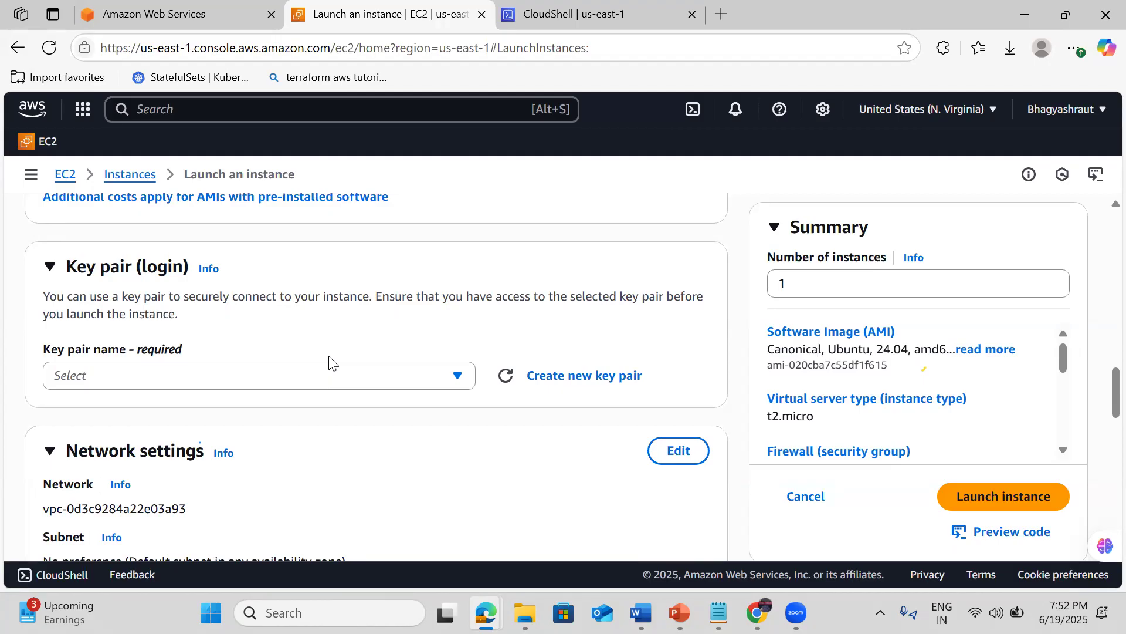
left_click(564, 379)
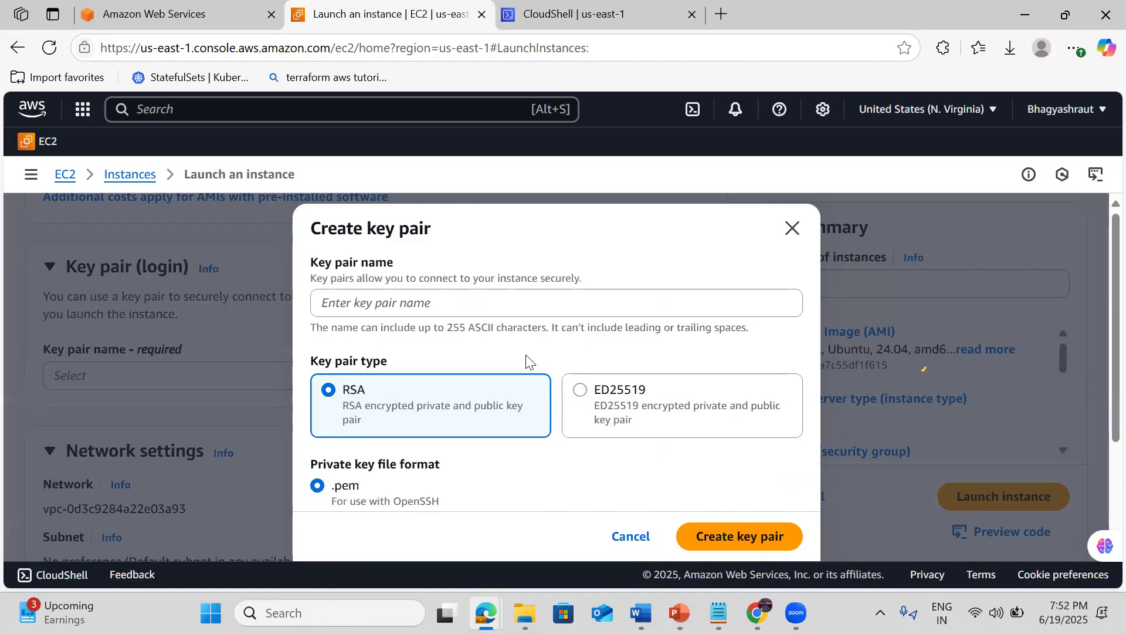
left_click(344, 306)
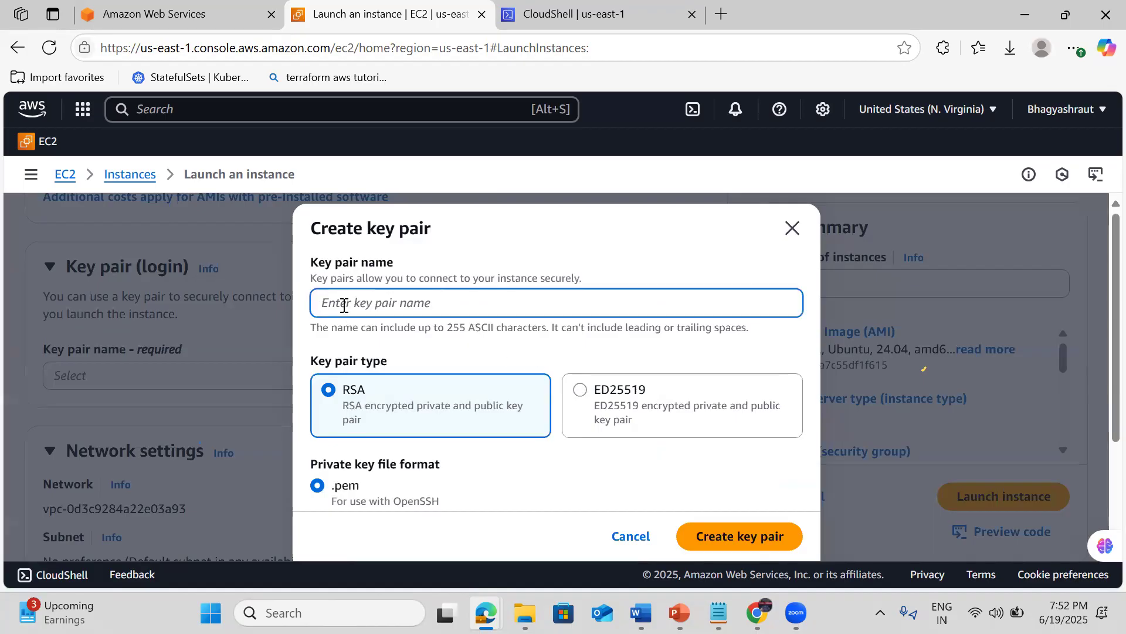
type("myKeypa")
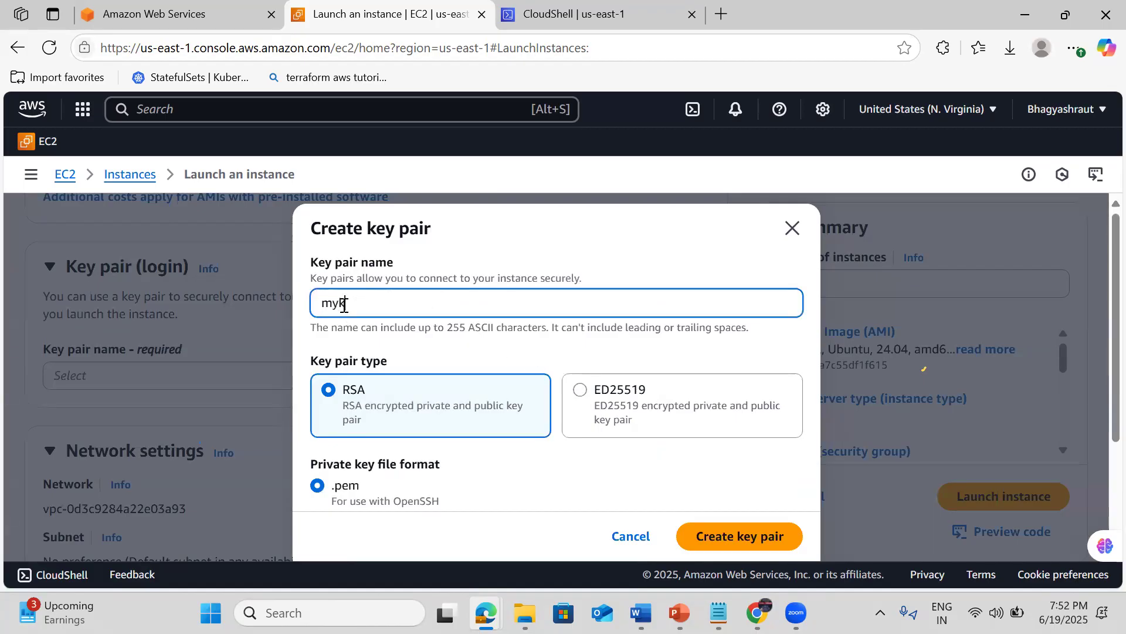
type("ir")
scroll(474, 462, "down", 2)
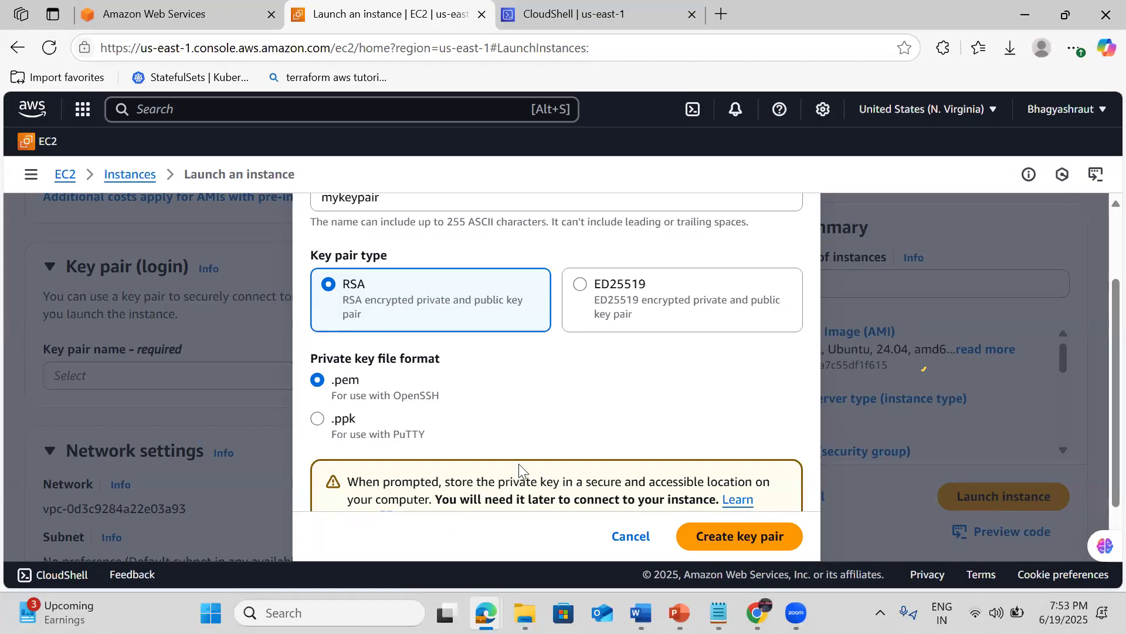
Switch to the AWS notes in Notepad and add the line "Keypair - public key and private key" below the unix entry.
key("alt+Tab")
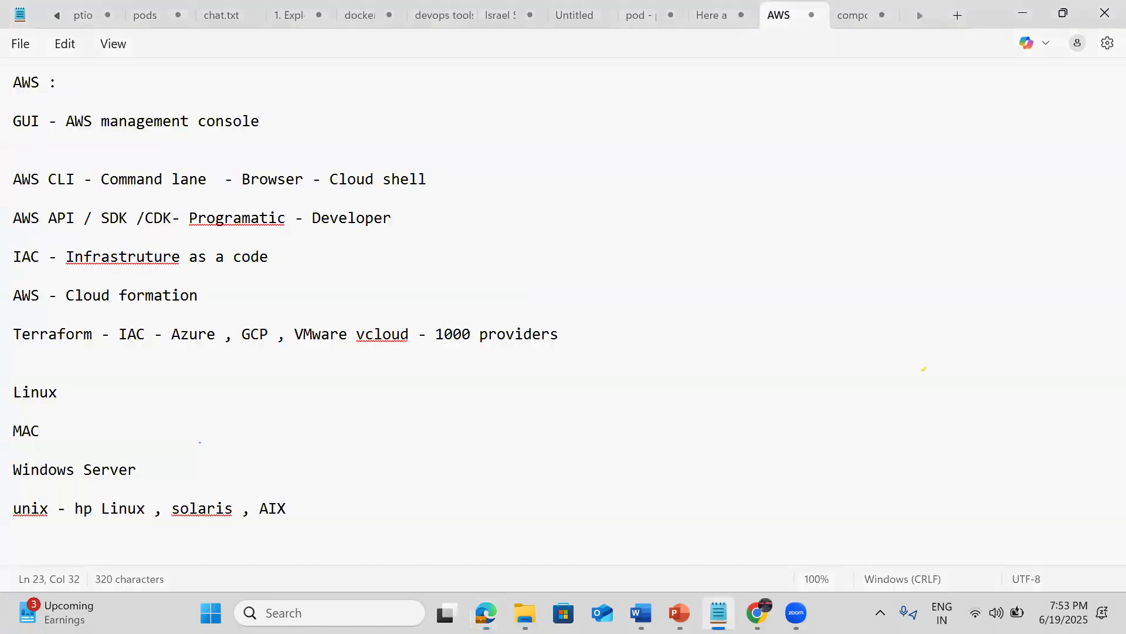
left_click(298, 498)
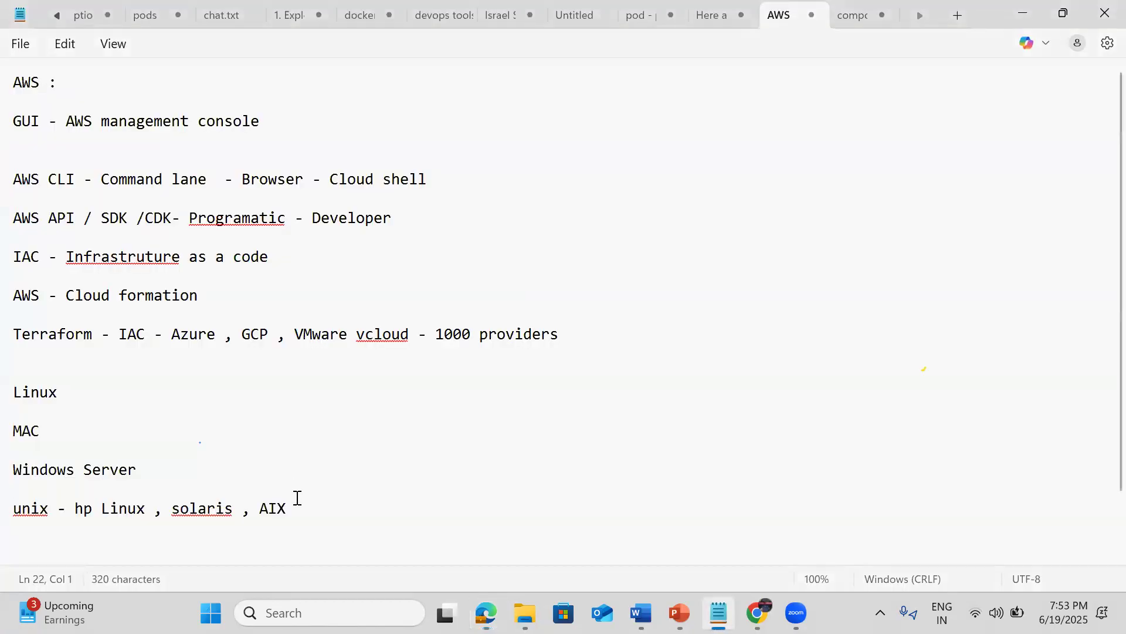
left_click(294, 514)
key("Return")
key("Return")
key("Return")
key("Return")
key("Return")
key("Return")
key("Return")
key("Return")
key("Return")
key("Return")
key("Return")
key("Return")
key("Return")
key("Return")
key("Return")
key("Return")
left_click(21, 316)
type("Key")
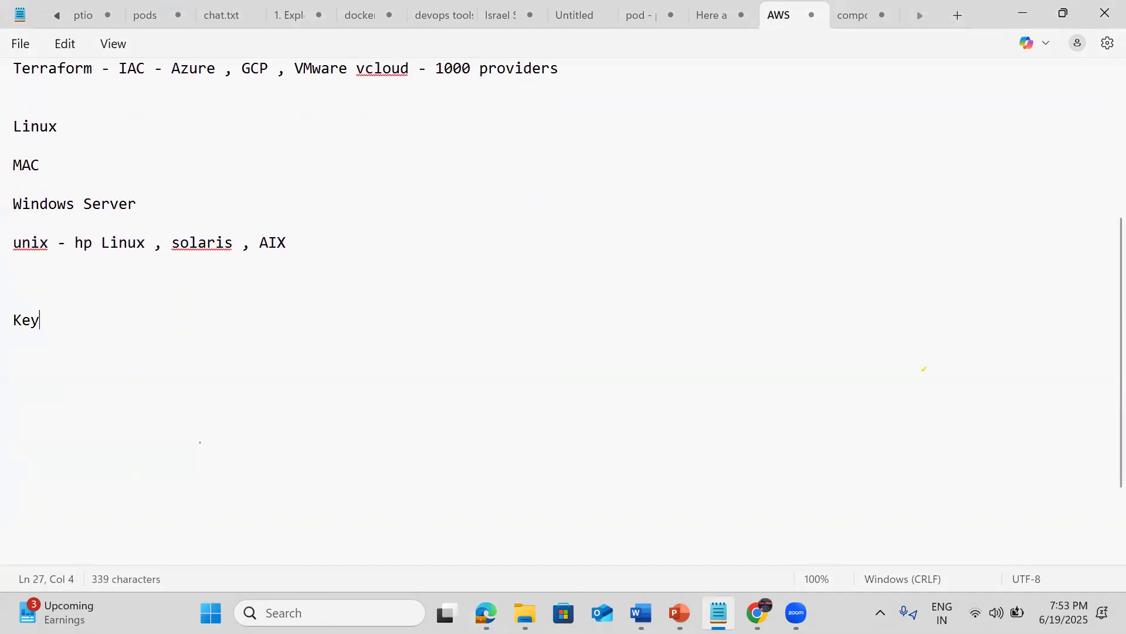
type("pair - public key and private key")
key("Return")
key("Return")
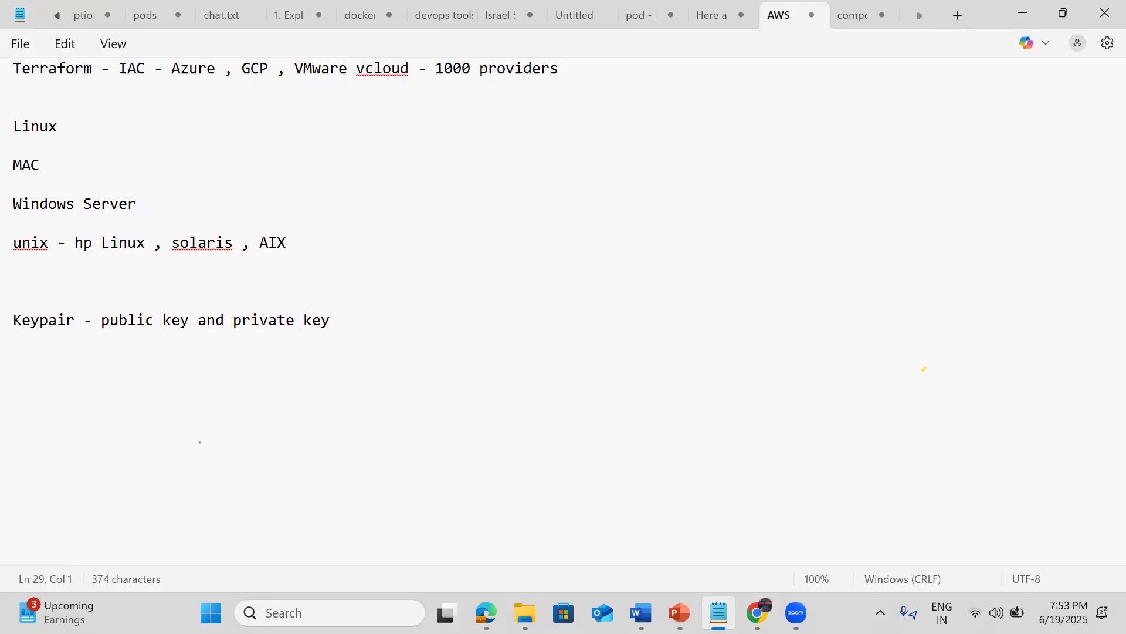
Add the key types RSA and ED25519 on separate lines below the Keypair line.
left_click(36, 377)
type("RSA")
key("Return")
type("ED25519")
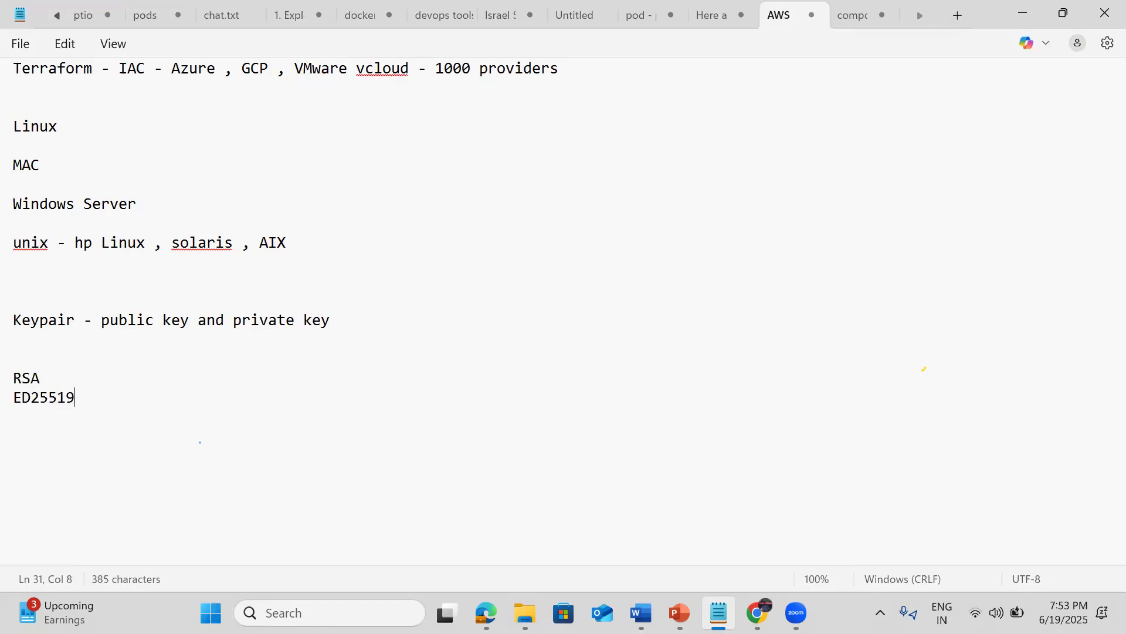
Add the key file formats .pem and .ppk on separate lines below ED25519, after a blank line.
key("Return")
key("Return")
type(".pem")
key("Return")
type(".ppk")
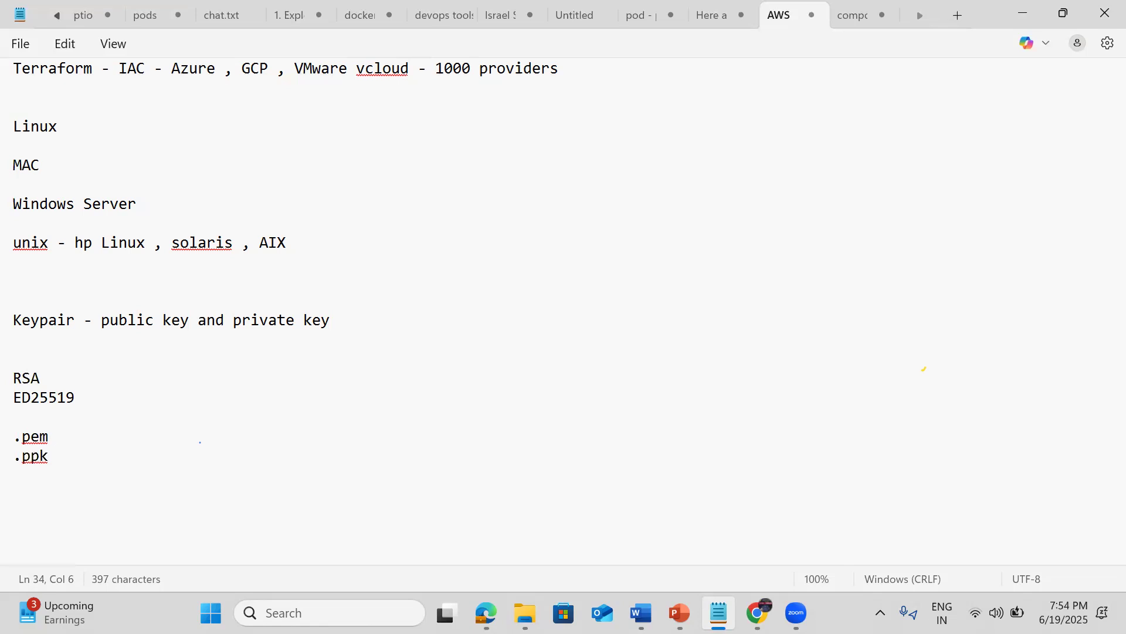
Describe .pem as "private enhanced mail" and .ppk as "Putty private key", with a blank line between the two entries.
left_click(67, 439)
type("- private ena")
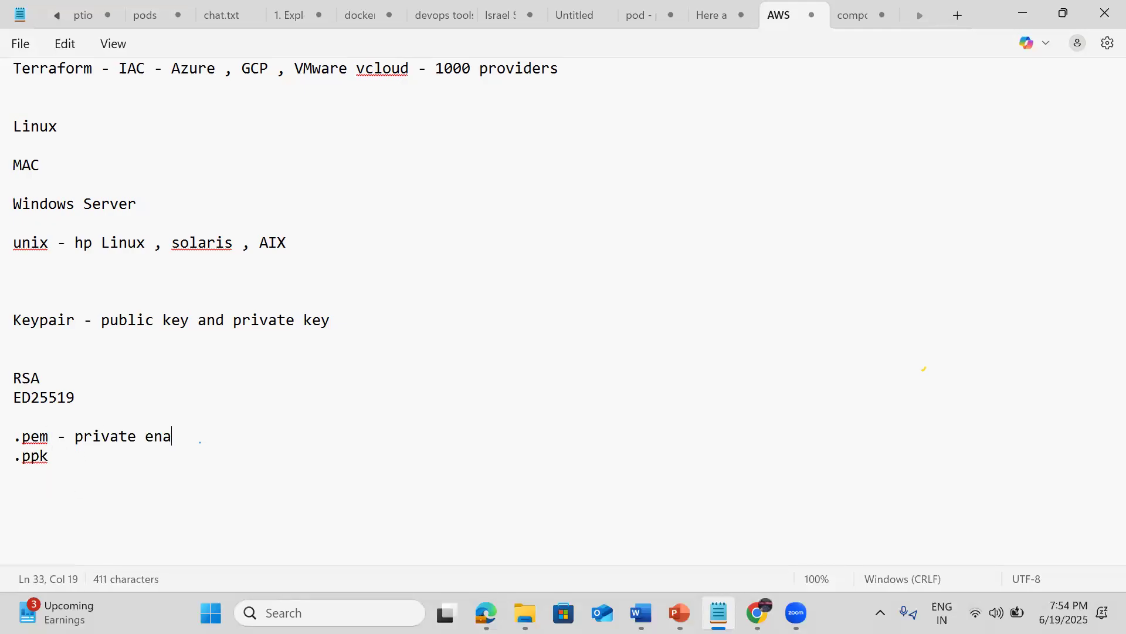
key("BackSpace")
type("hanced mail")
key("Return")
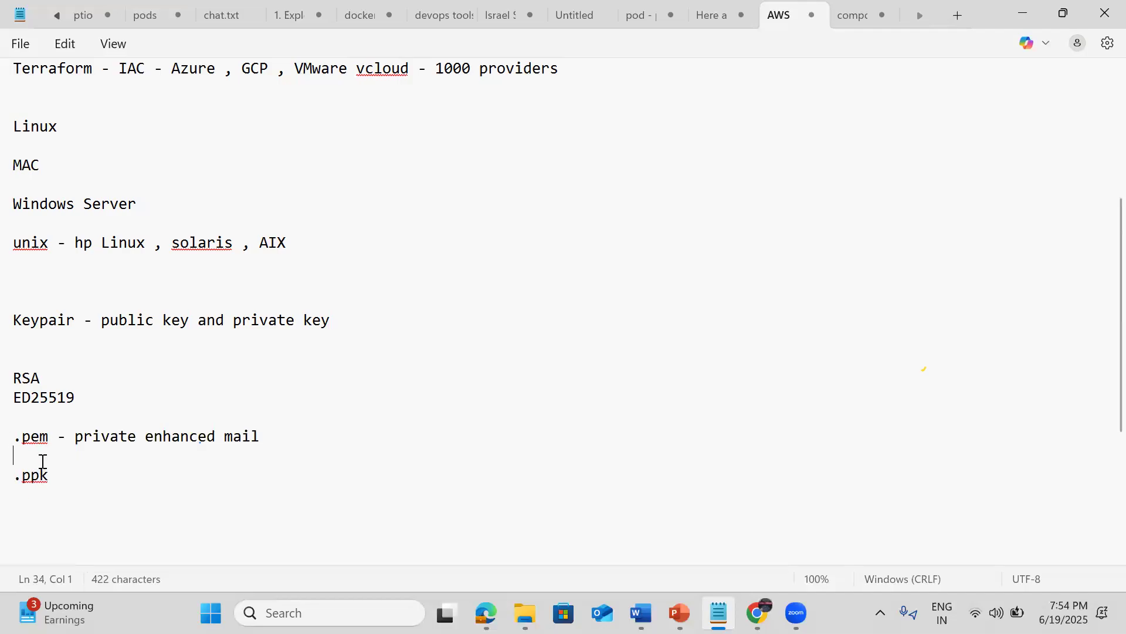
left_click(59, 474)
type("-")
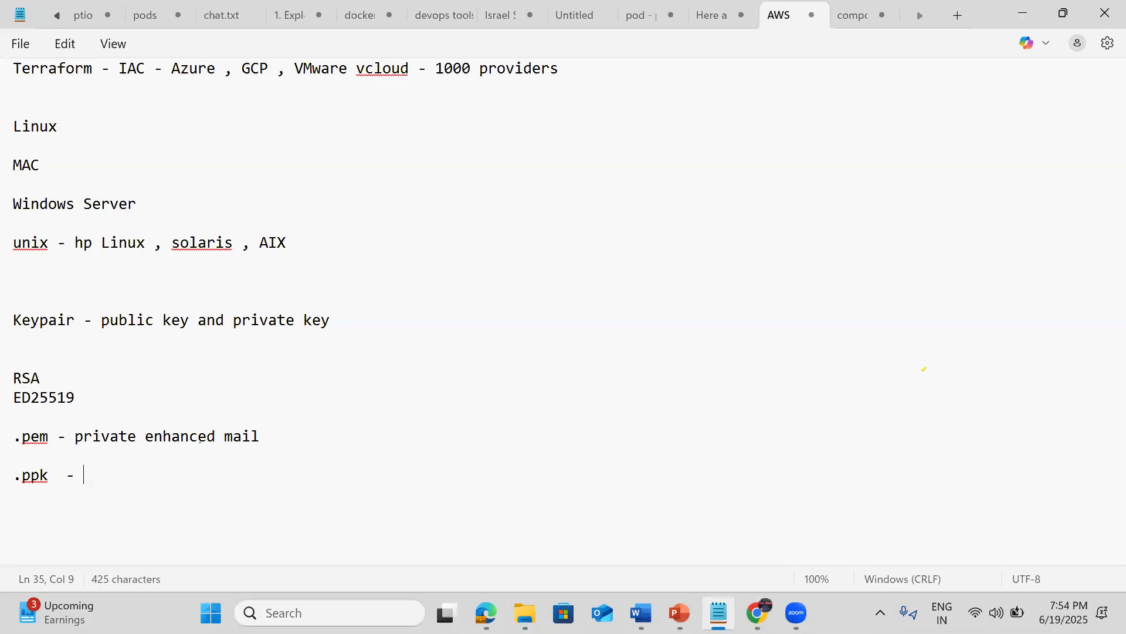
type("Putty private key")
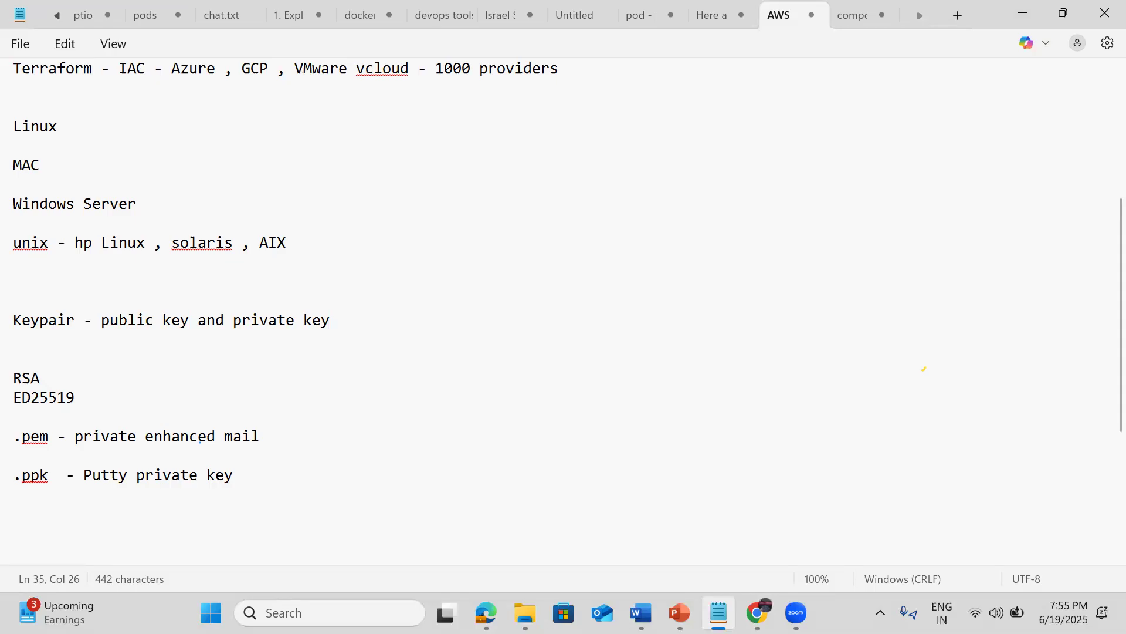
mouse_move(485, 613)
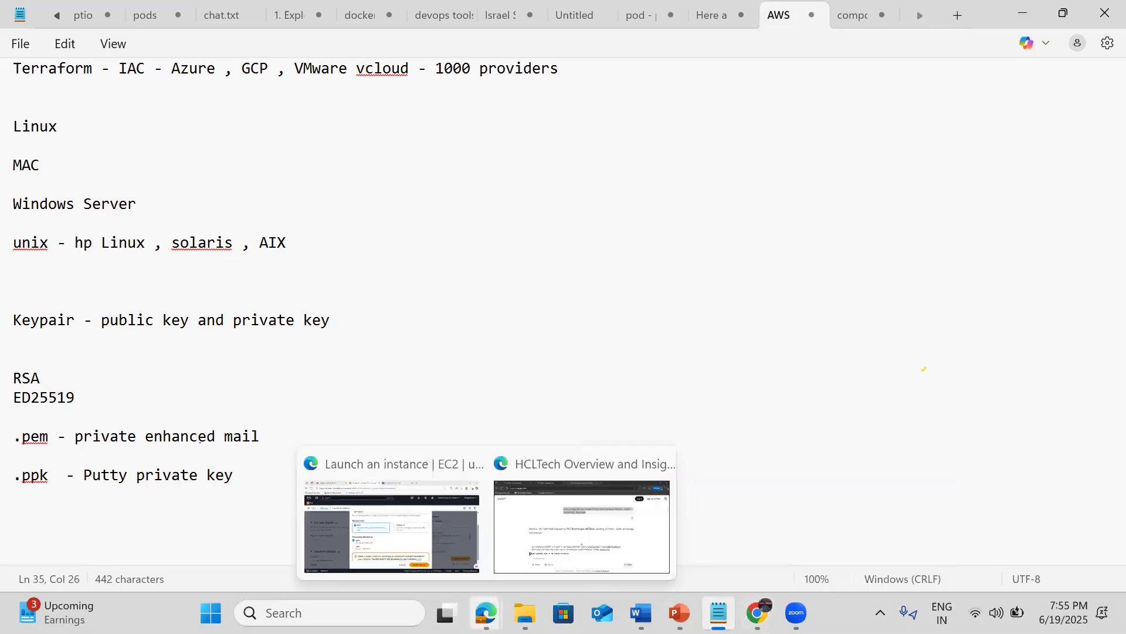
left_click(575, 417)
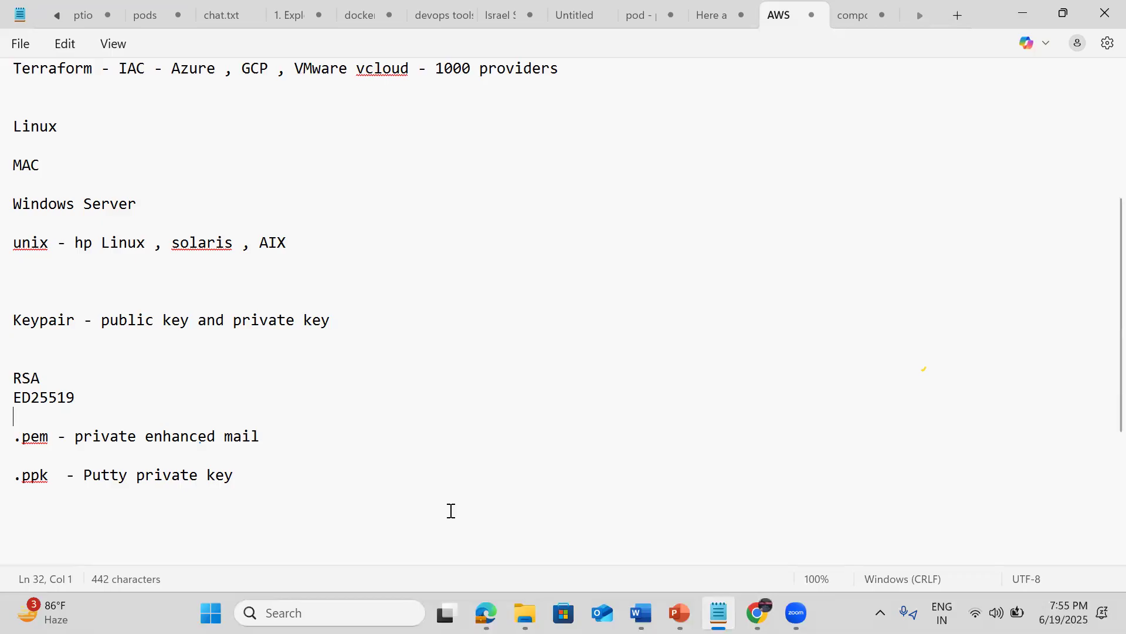
key("Left")
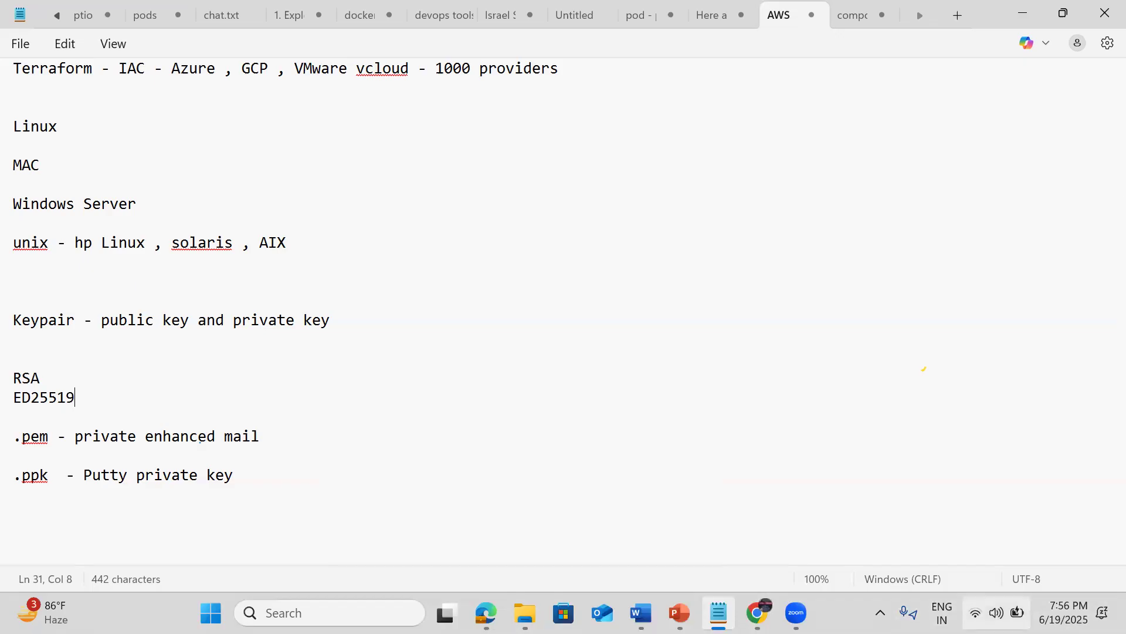
Raise the Windows system volume slightly and return to the AWS notes.
left_click(996, 612)
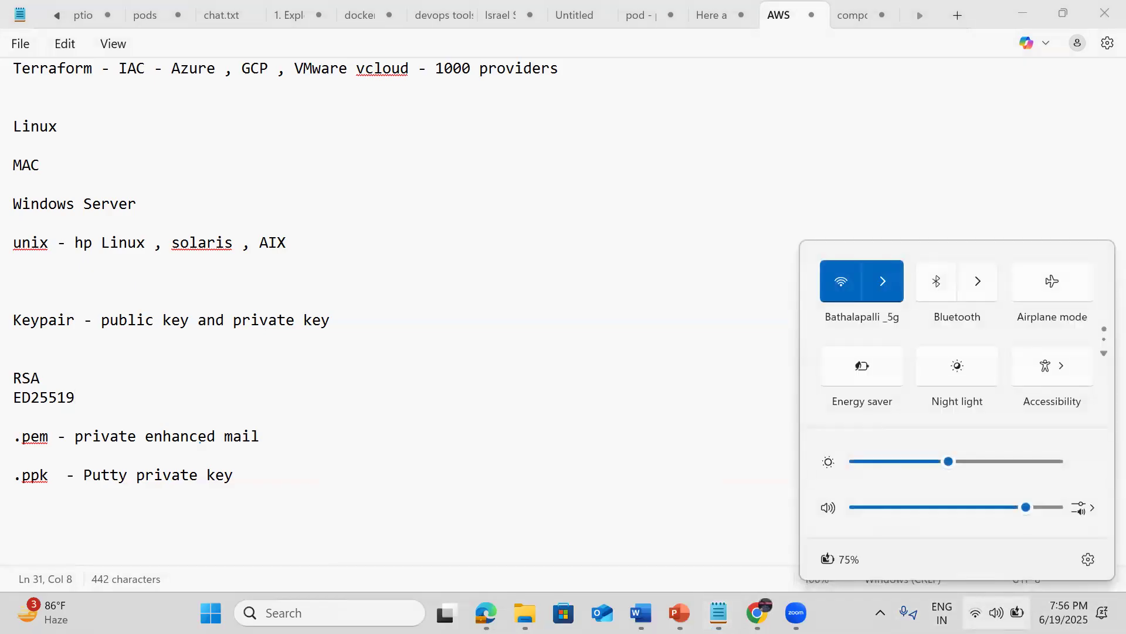
left_click(1047, 506)
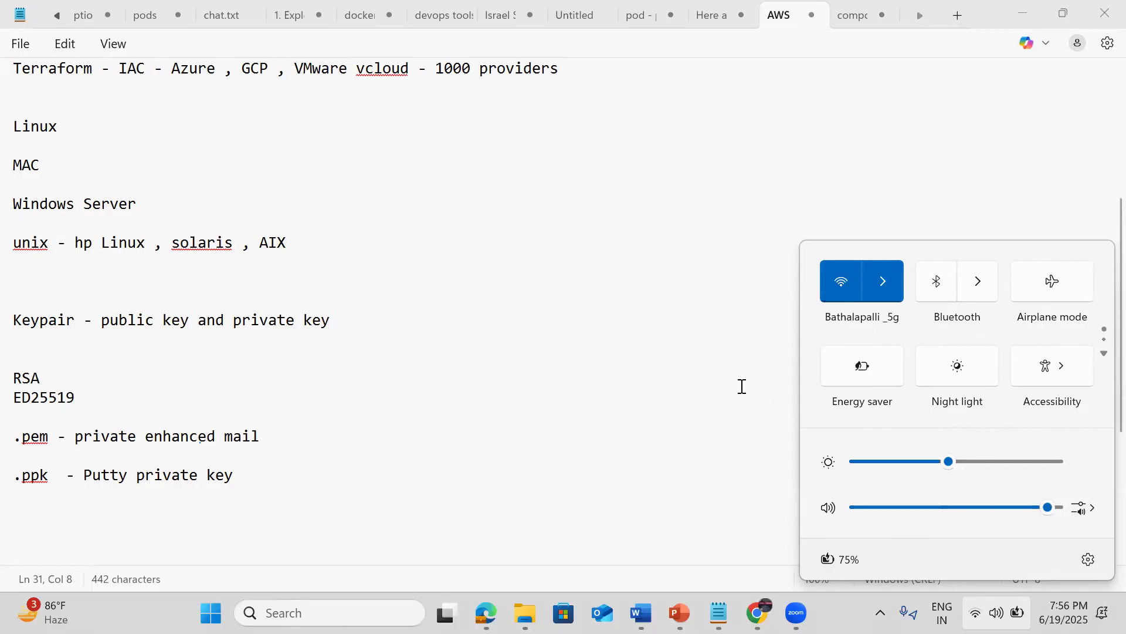
left_click(267, 471)
Switch back to the key pair dialog in Edge and review the private key format choices and the key storage notice.
key("alt+Tab")
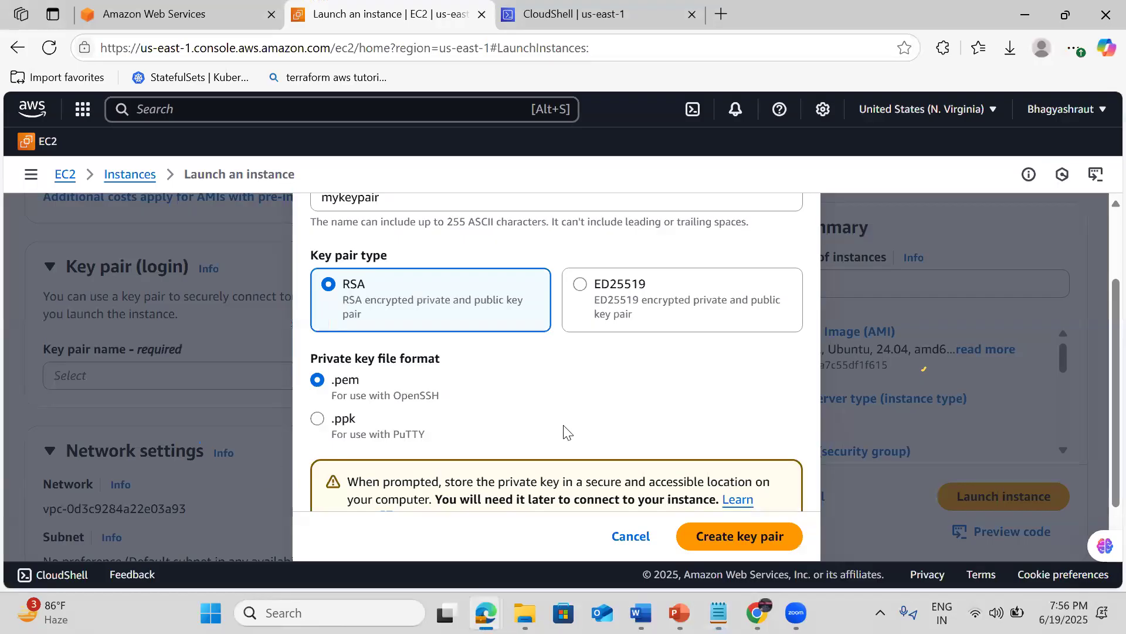
scroll(633, 413, "down", 2)
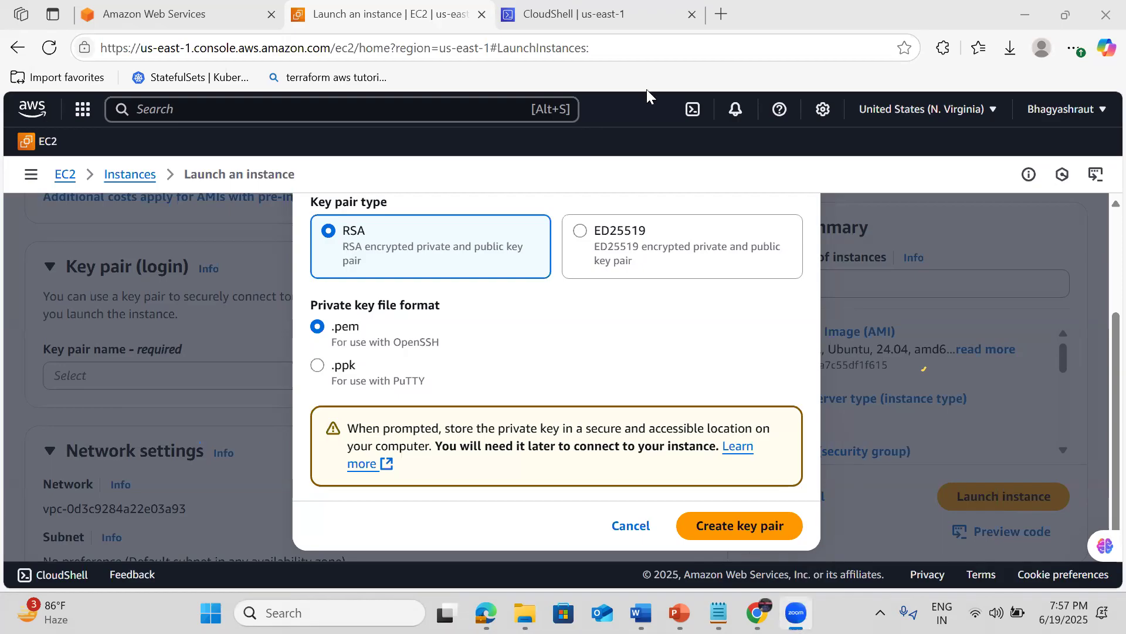
left_click(668, 347)
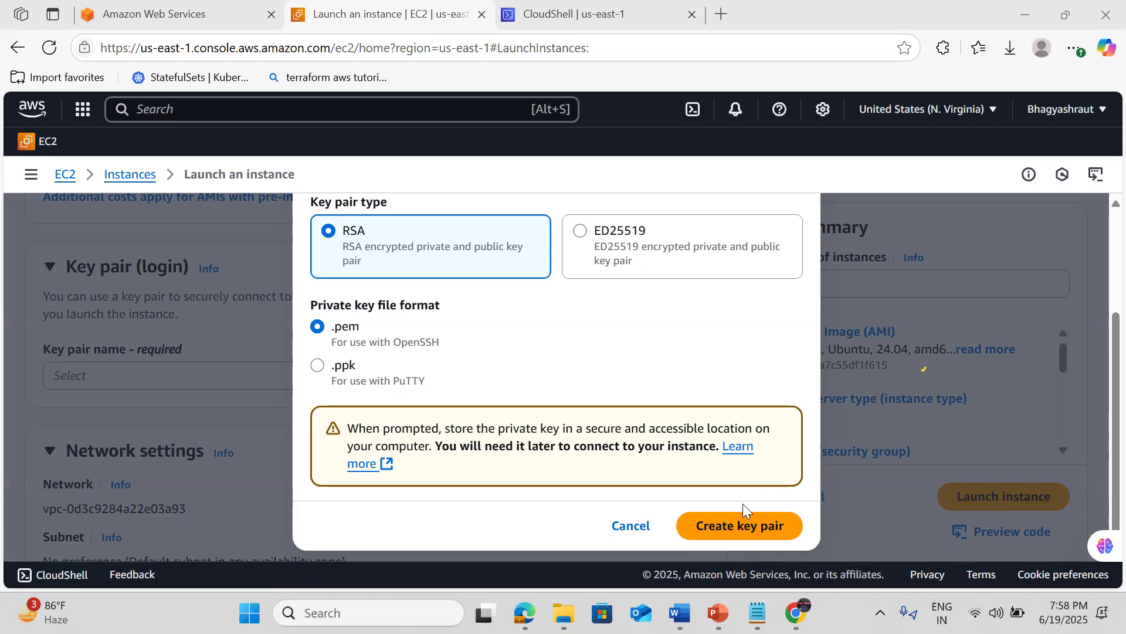
Create the key pair as RSA type with the .pem private key format and dismiss the list of downloads.
left_click(716, 503)
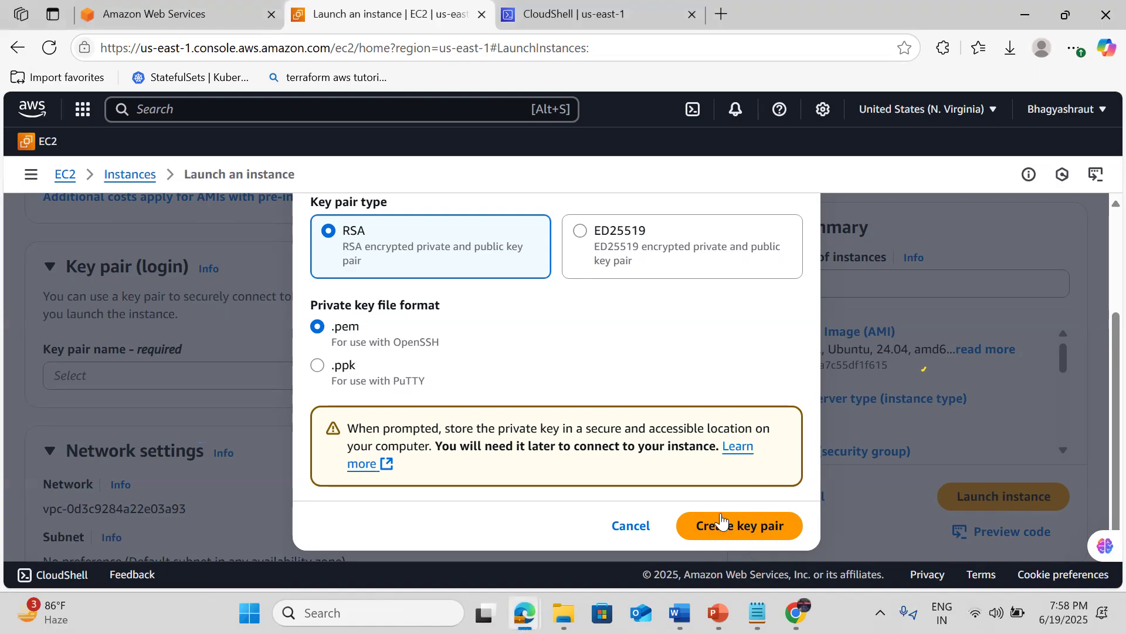
left_click(695, 526)
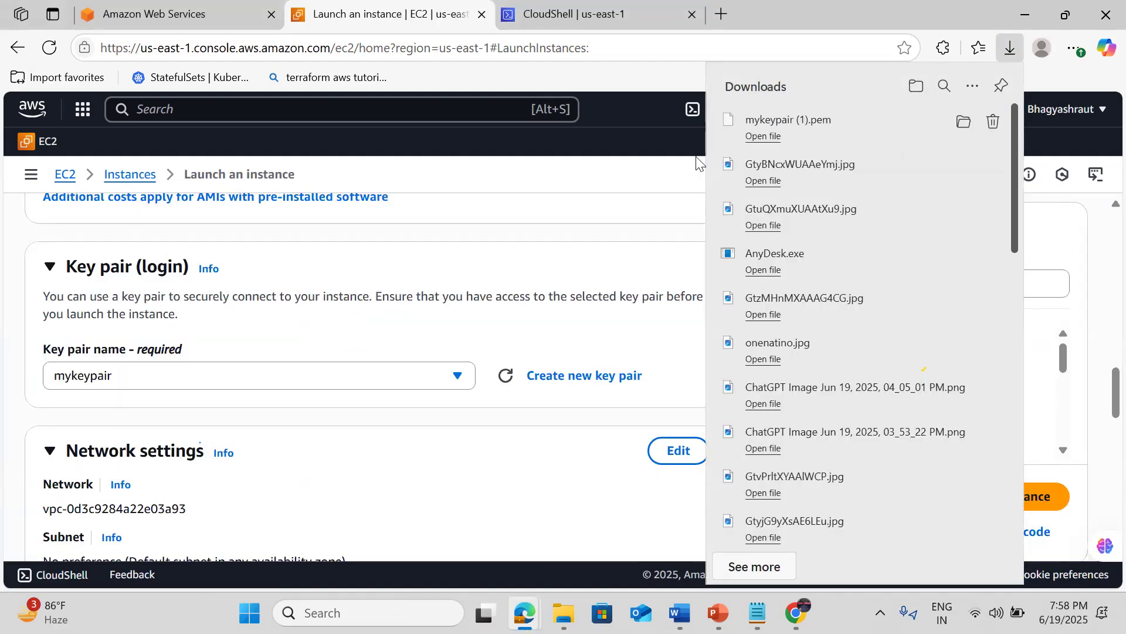
left_click(568, 202)
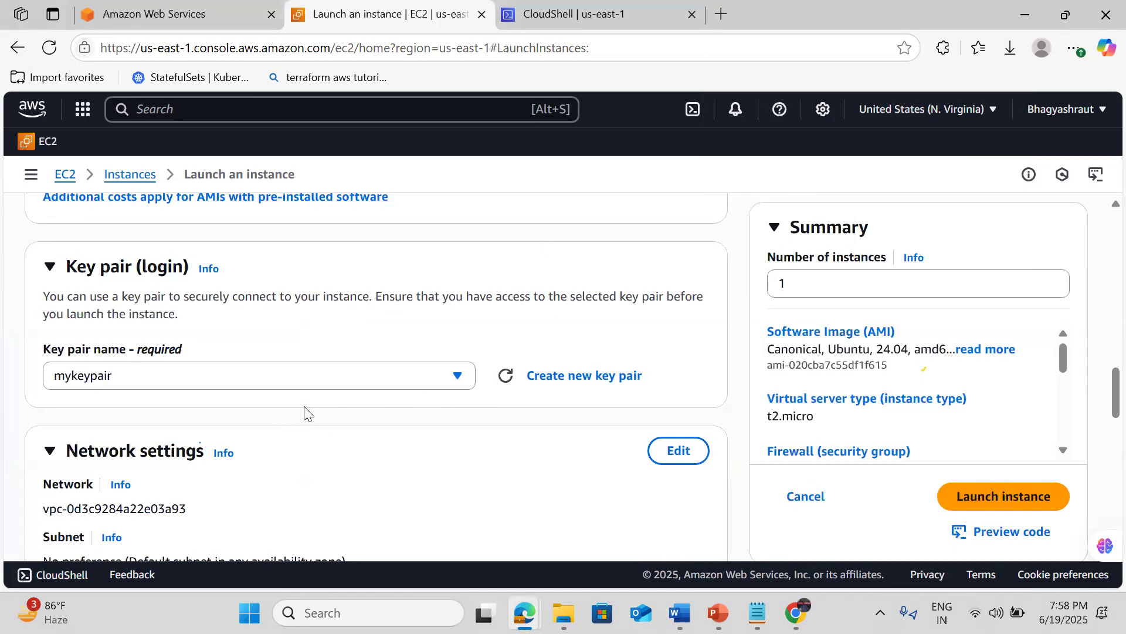
Review the network settings and the firewall rules for SSH, HTTPS and HTTP traffic.
scroll(305, 410, "down", 3)
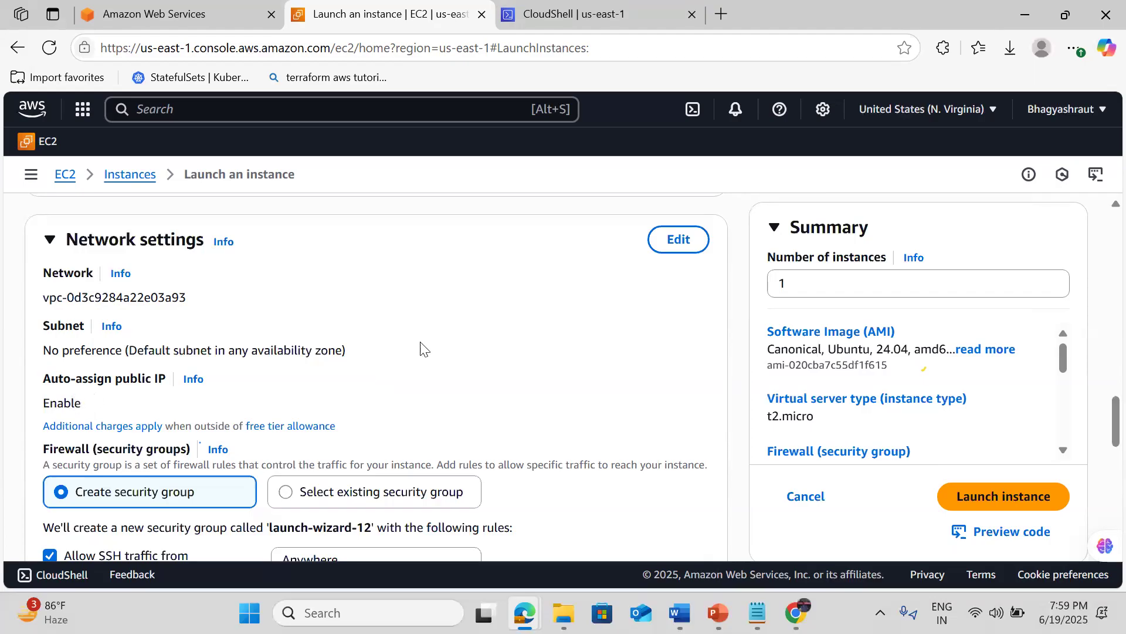
scroll(421, 348, "down", 2)
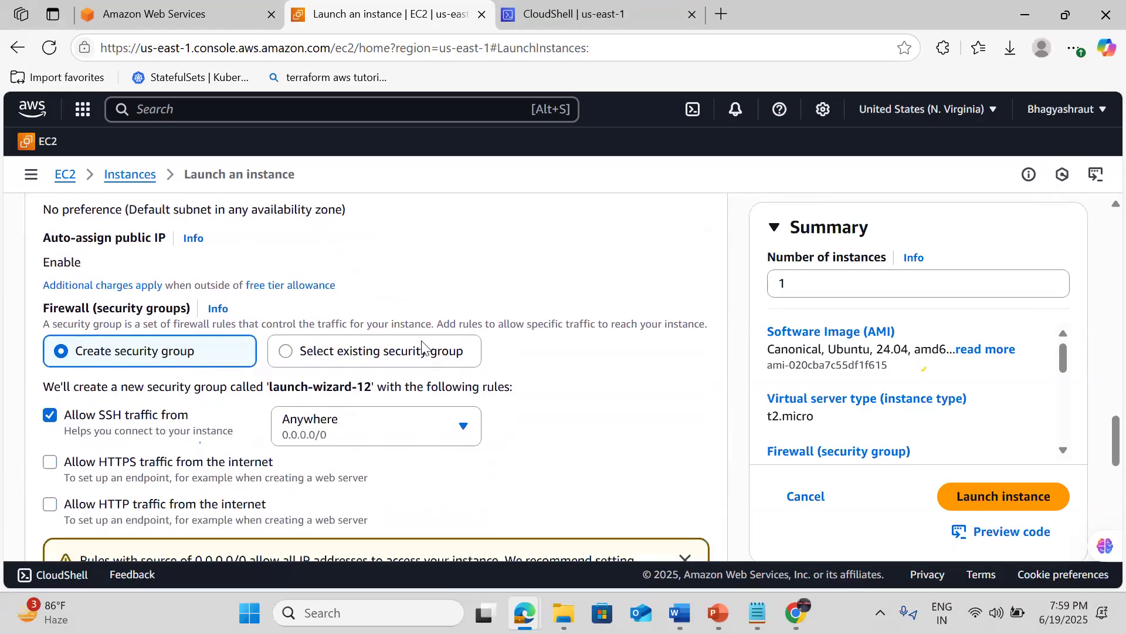
scroll(421, 348, "down", 1)
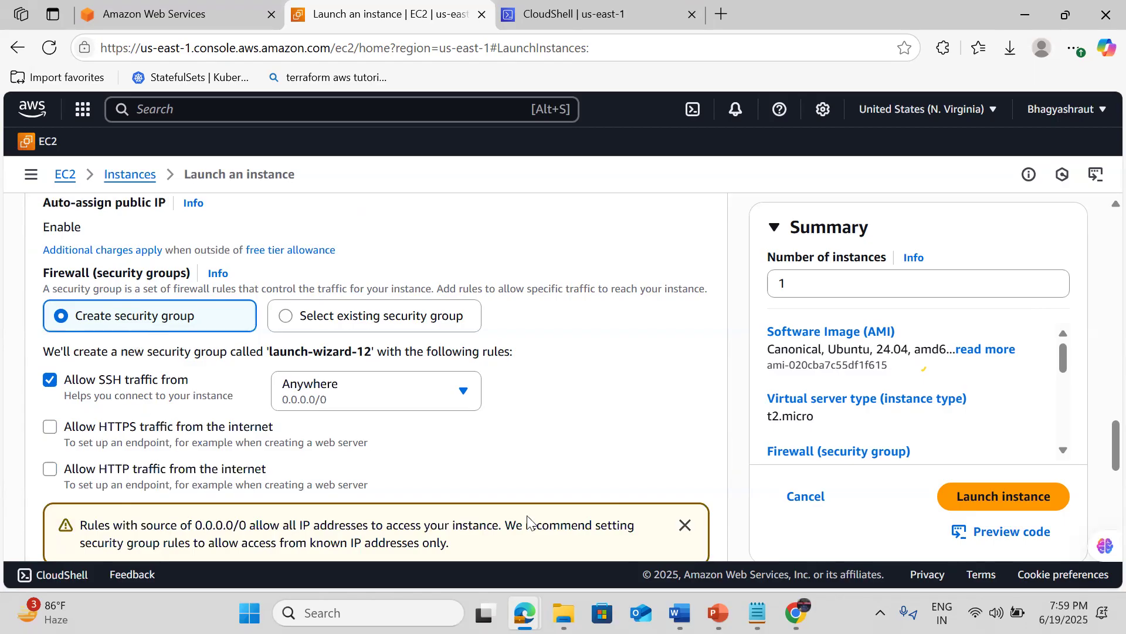
Switch to the AWS notes in Notepad and add the line "Linux - ssh 22 port" below the .ppk entry, separated by blank lines.
left_click(753, 604)
left_click(268, 490)
key("Return")
key("Return")
key("Return")
type("linux")
key("BackSpace")
key("BackSpace")
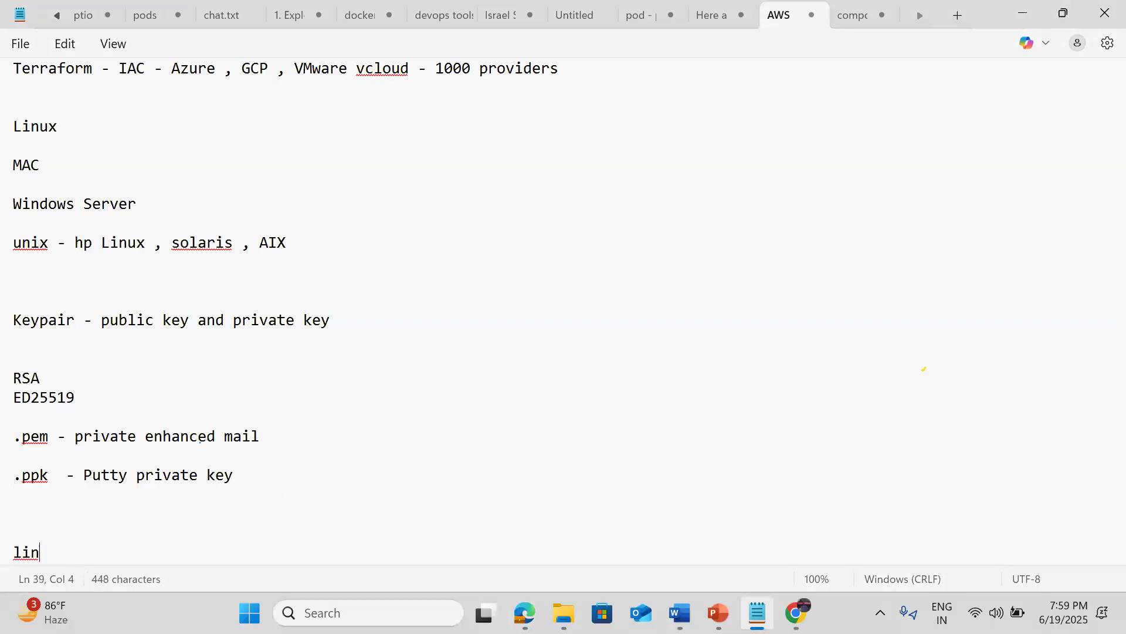
type("ux - ssh 22 port")
Add the line "windows - RDP 3389" several blank lines below the Linux port entry.
key("Return")
key("Return")
key("Return")
key("Return")
key("Return")
key("Return")
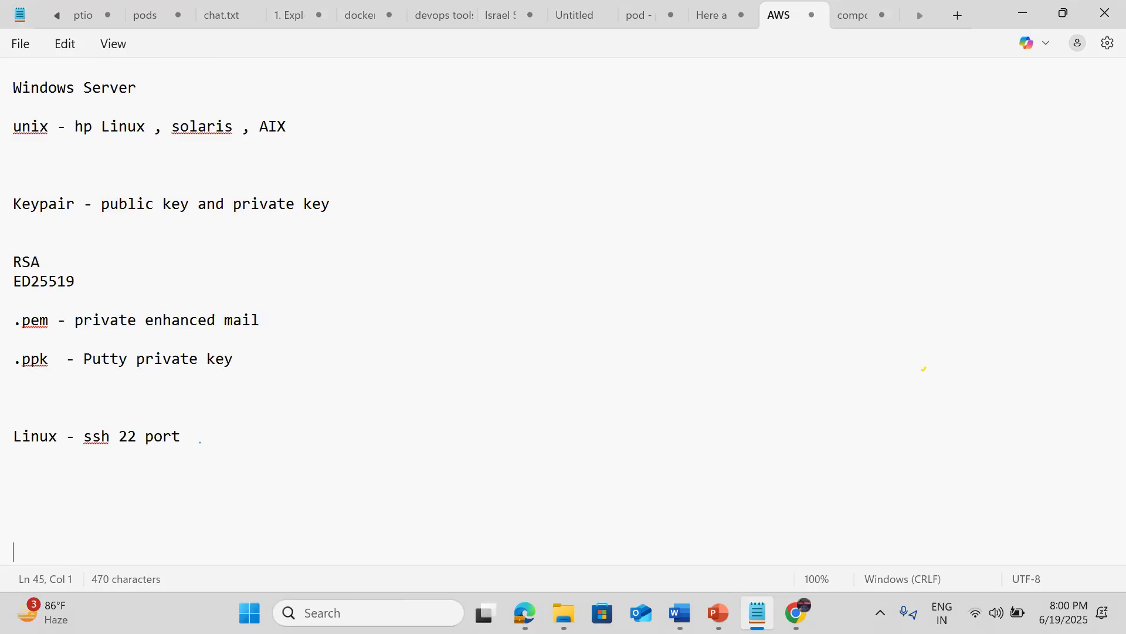
type("windows - RDP 3389")
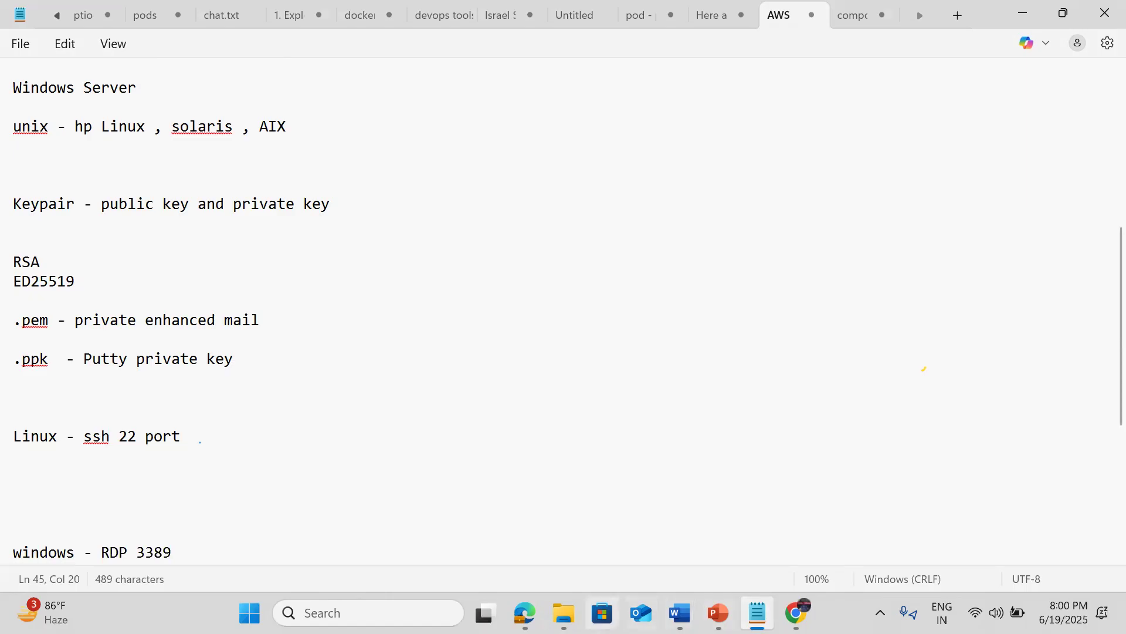
Return to the instance launch page in Edge, review the storage settings and choose General purpose SSD (gp3) for the root volume.
mouse_move(525, 613)
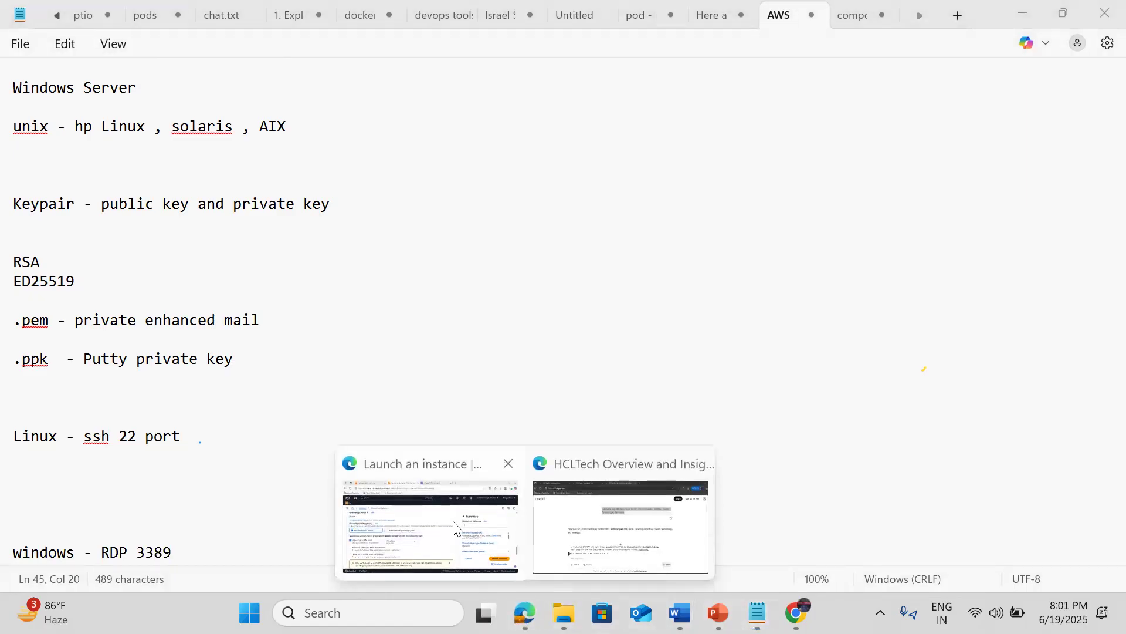
left_click(432, 522)
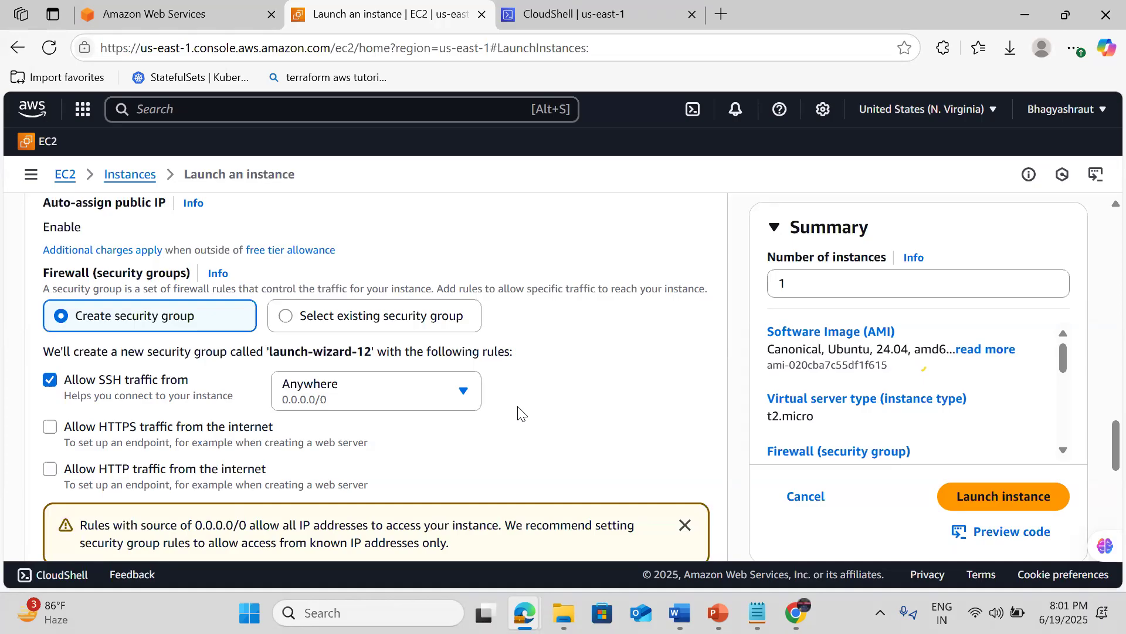
scroll(519, 413, "down", 5)
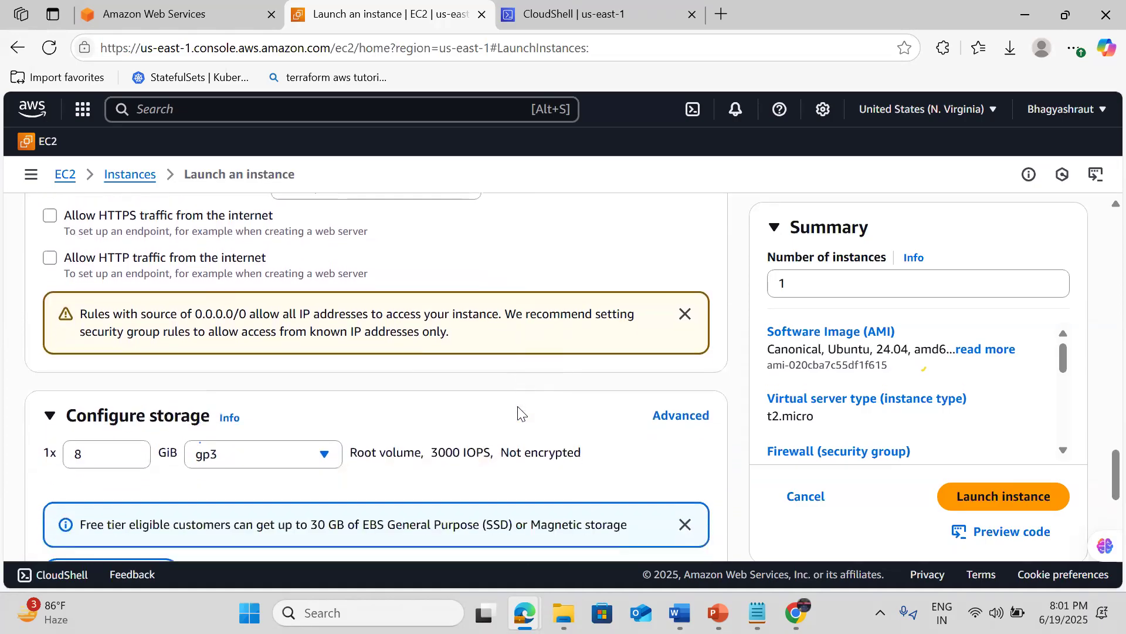
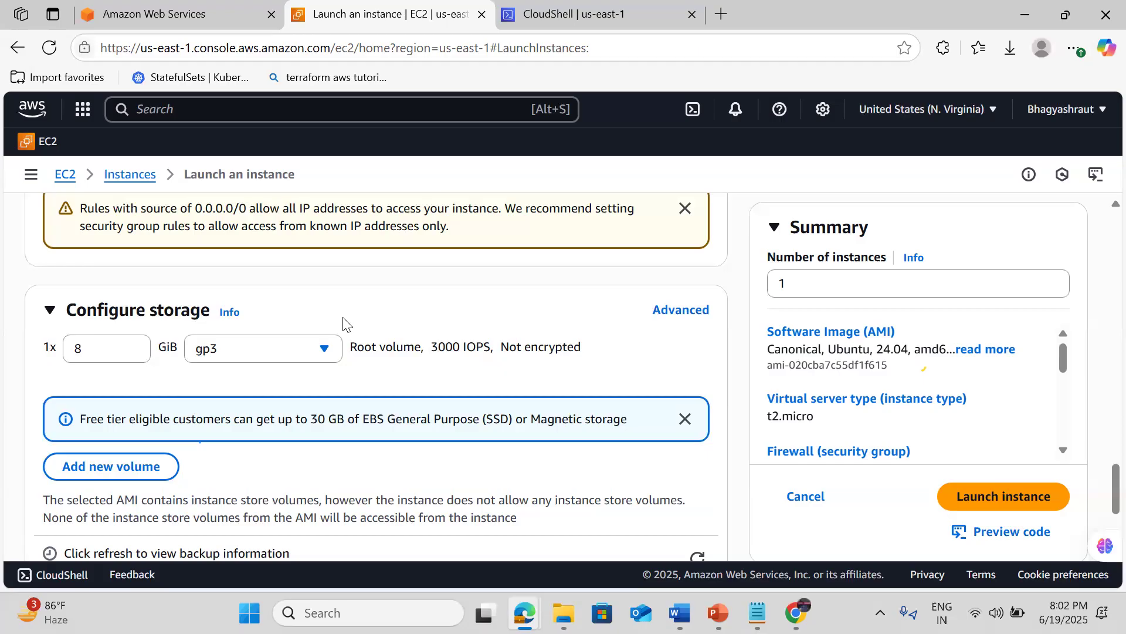
scroll(345, 323, "down", 1)
scroll(345, 323, "down", 1)
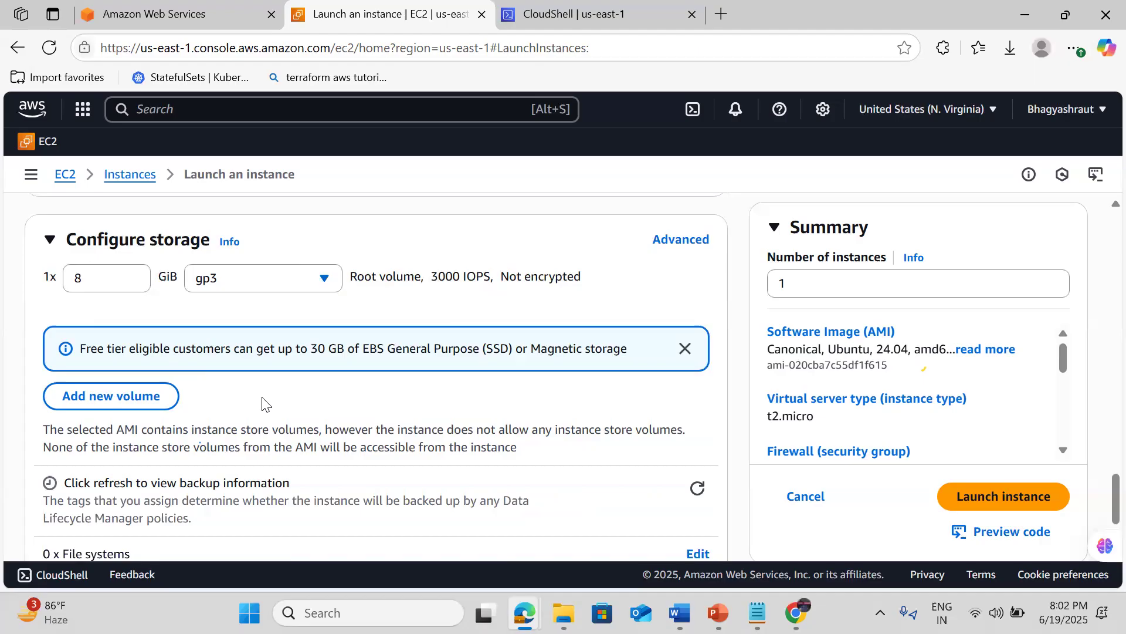
scroll(265, 404, "down", 1)
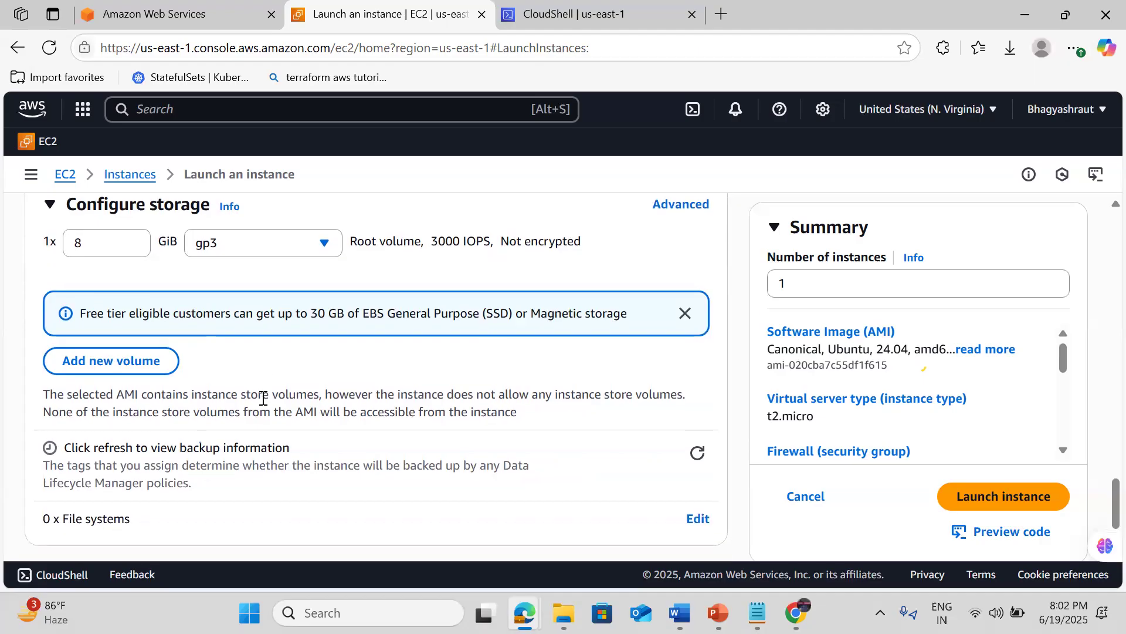
scroll(264, 399, "down", 1)
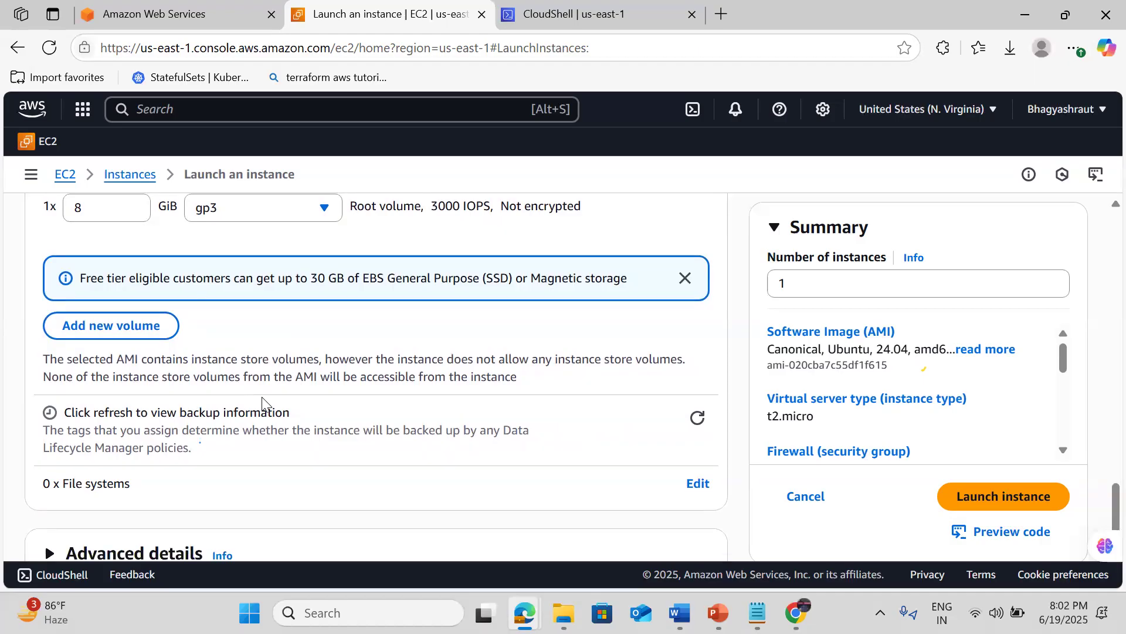
left_click(307, 201)
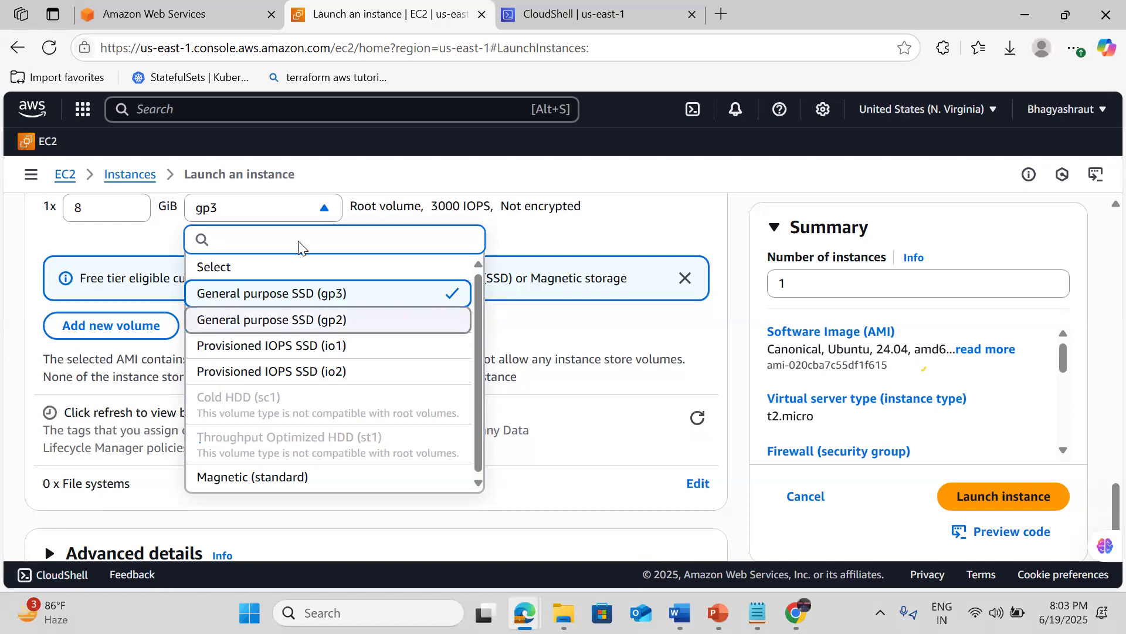
left_click(339, 292)
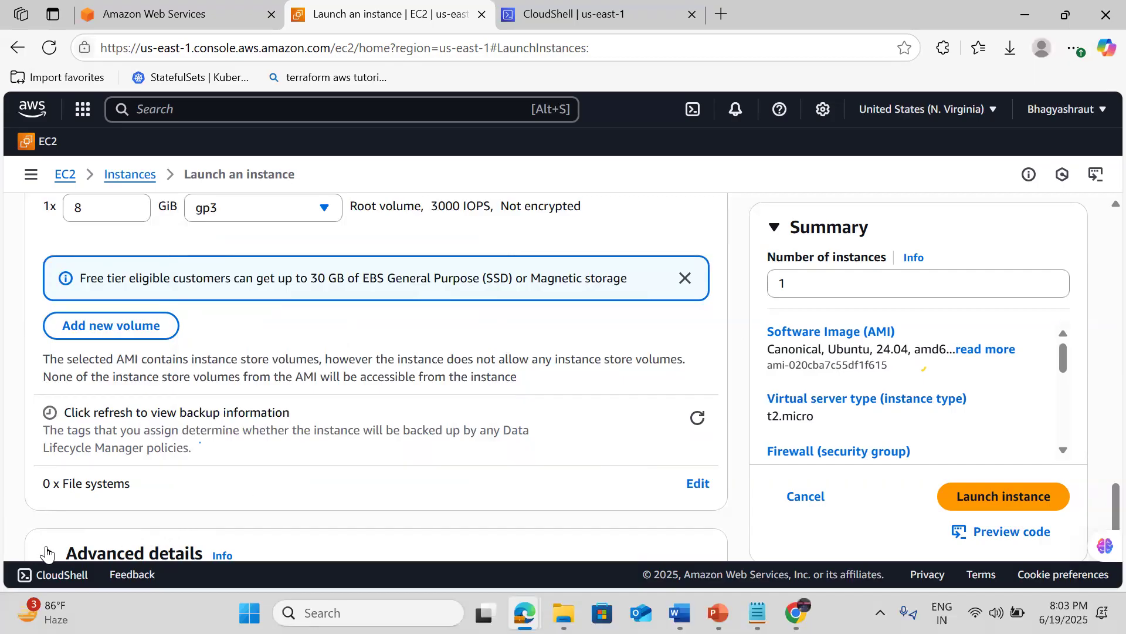
Launch the instance and open the details page of cloudsrv001.
left_click(978, 495)
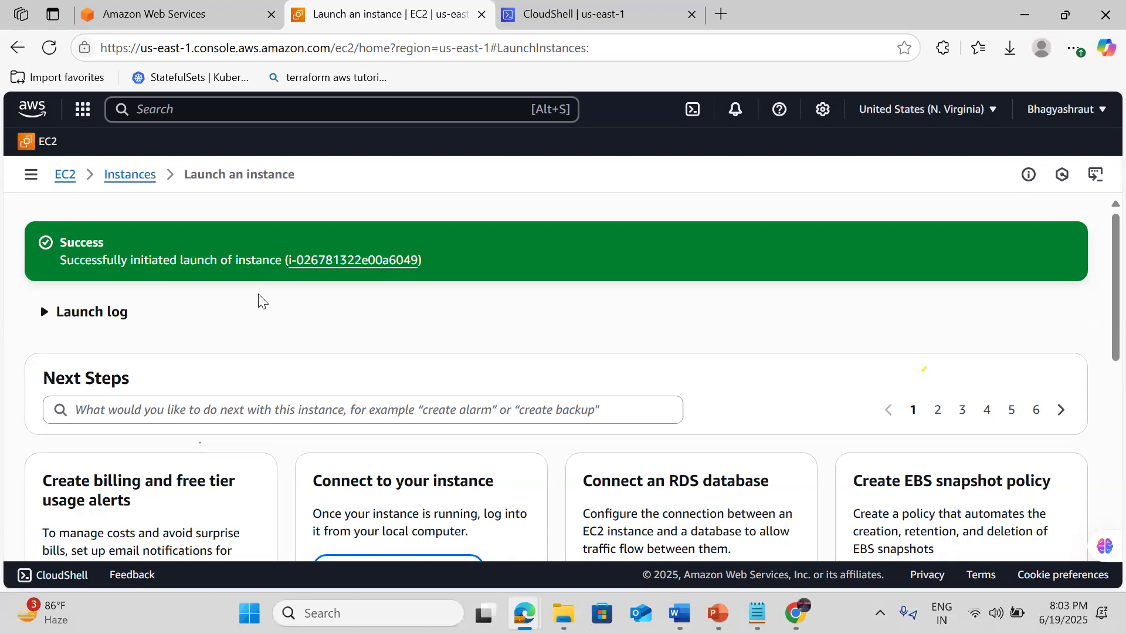
left_click(300, 267)
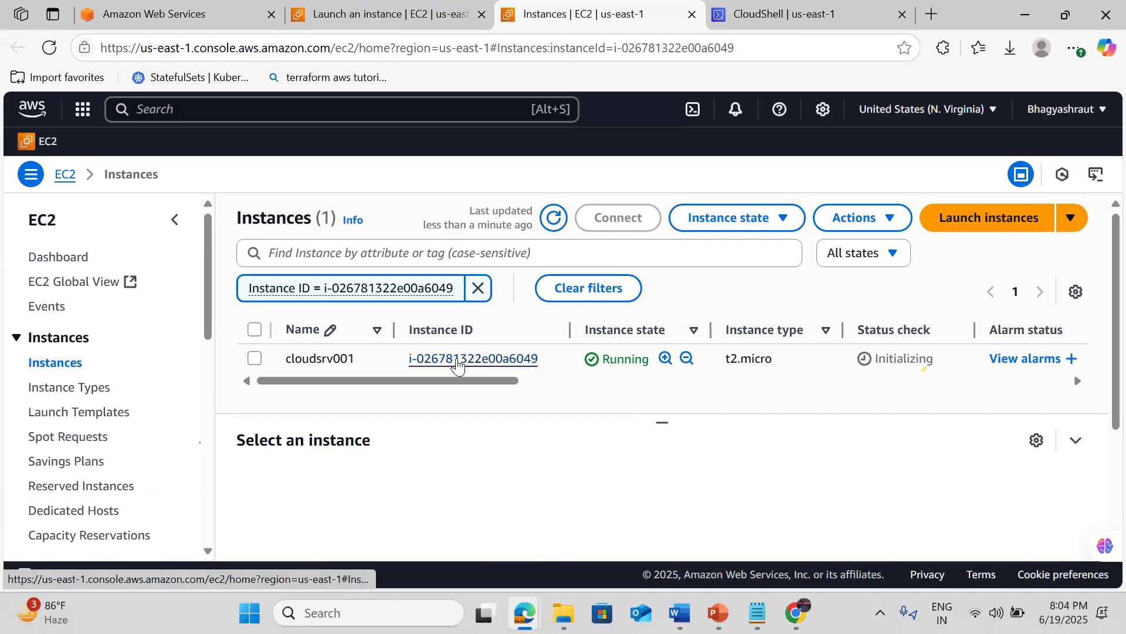
left_click(458, 359)
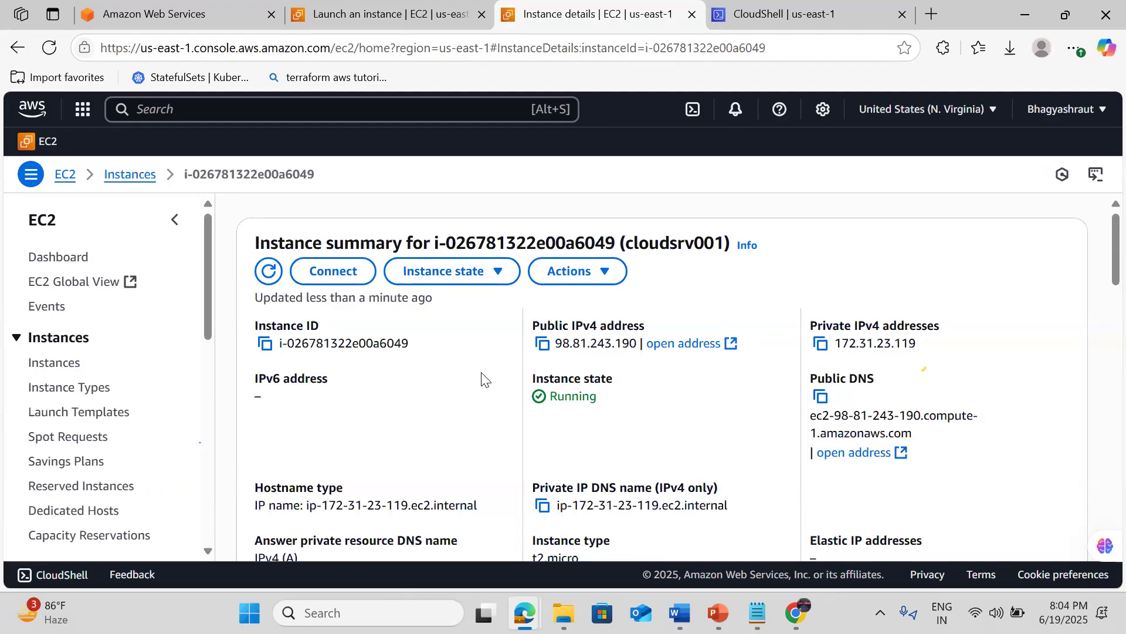
Review the summary of cloudsrv001 along with its status checks, alarms and monitoring information.
left_click(548, 357)
scroll(744, 416, "down", 3)
scroll(742, 410, "down", 3)
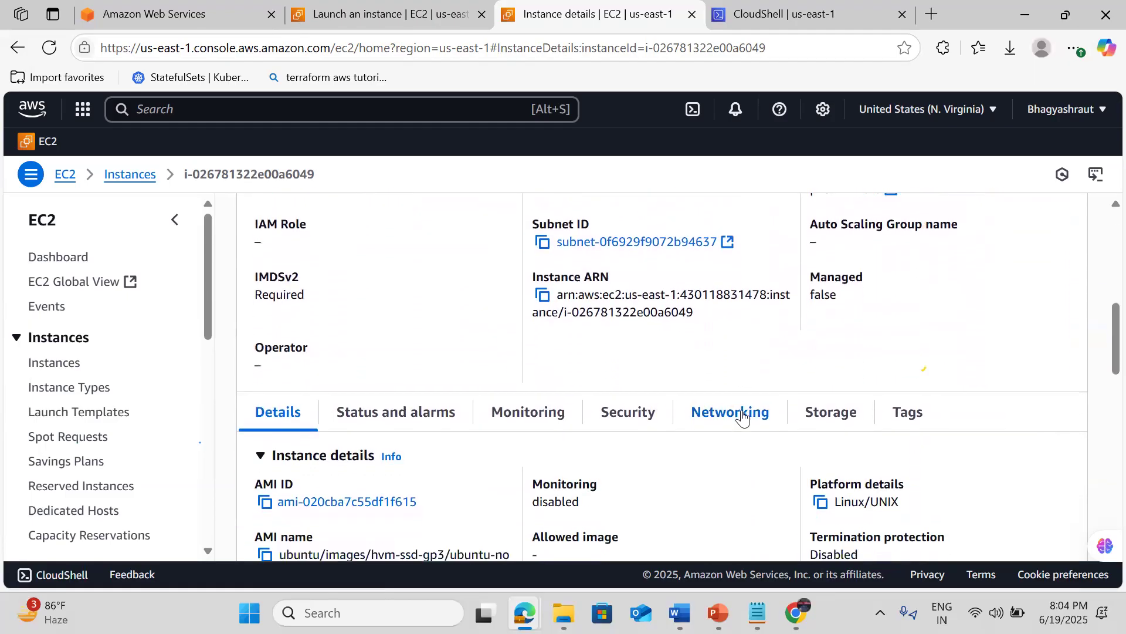
scroll(743, 416, "down", 1)
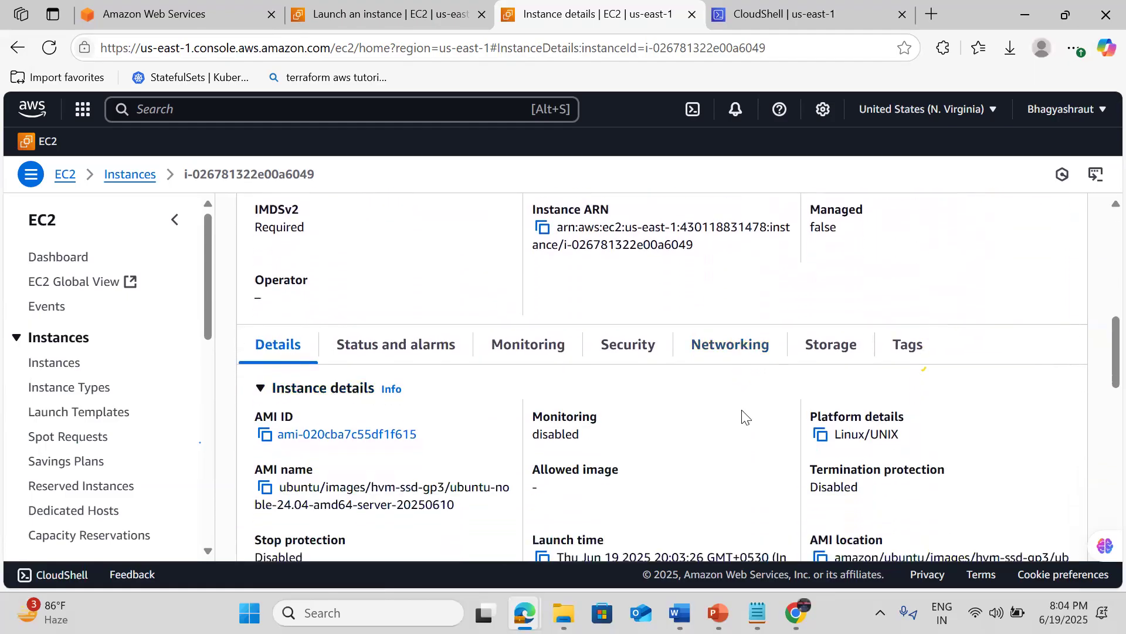
left_click(405, 346)
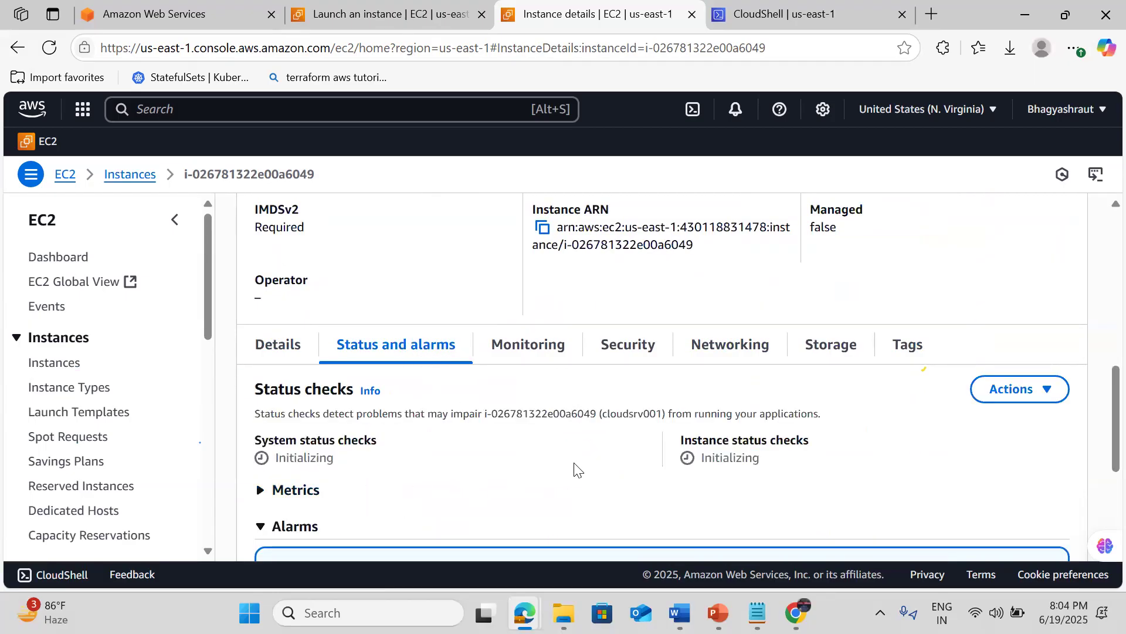
left_click(520, 351)
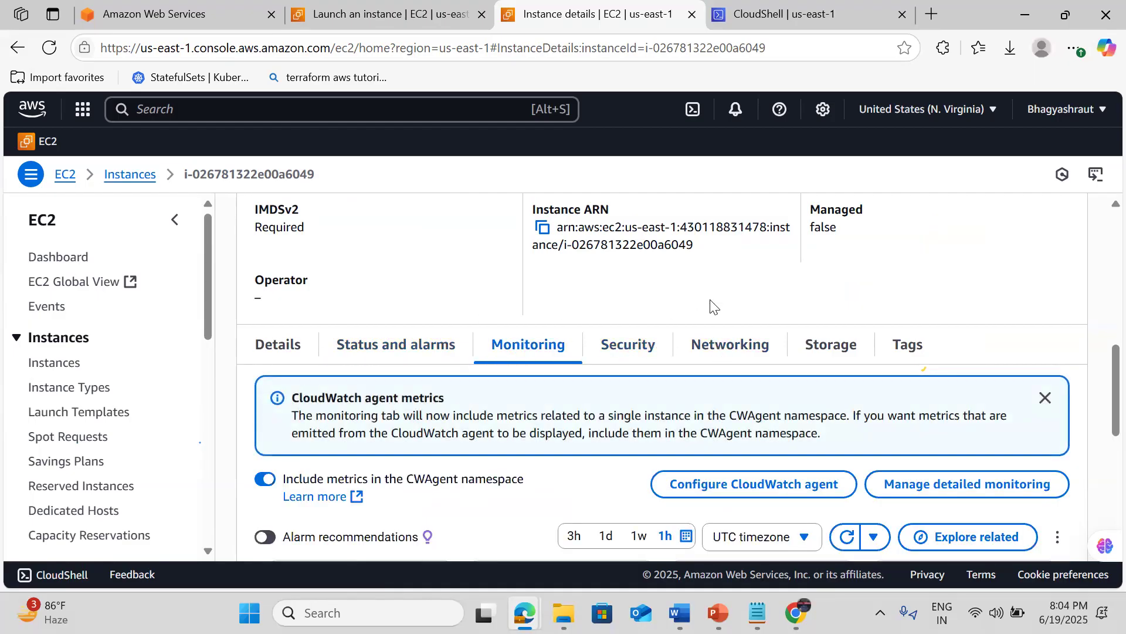
scroll(713, 305, "up", 10)
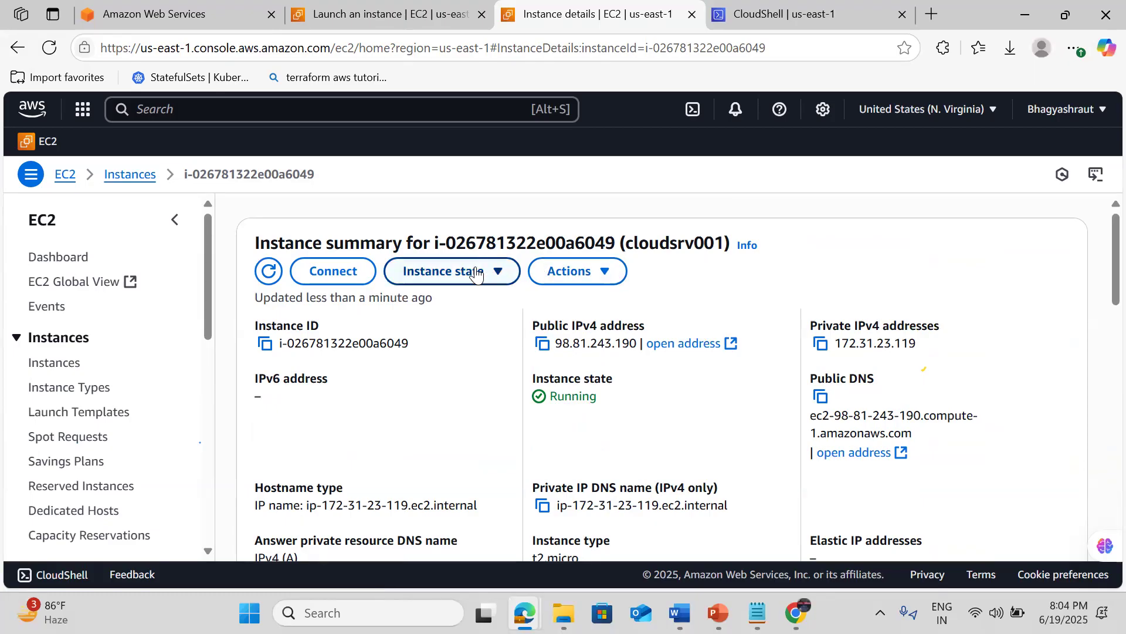
Terminate the cloudsrv001 instance and confirm its deletion.
left_click(432, 282)
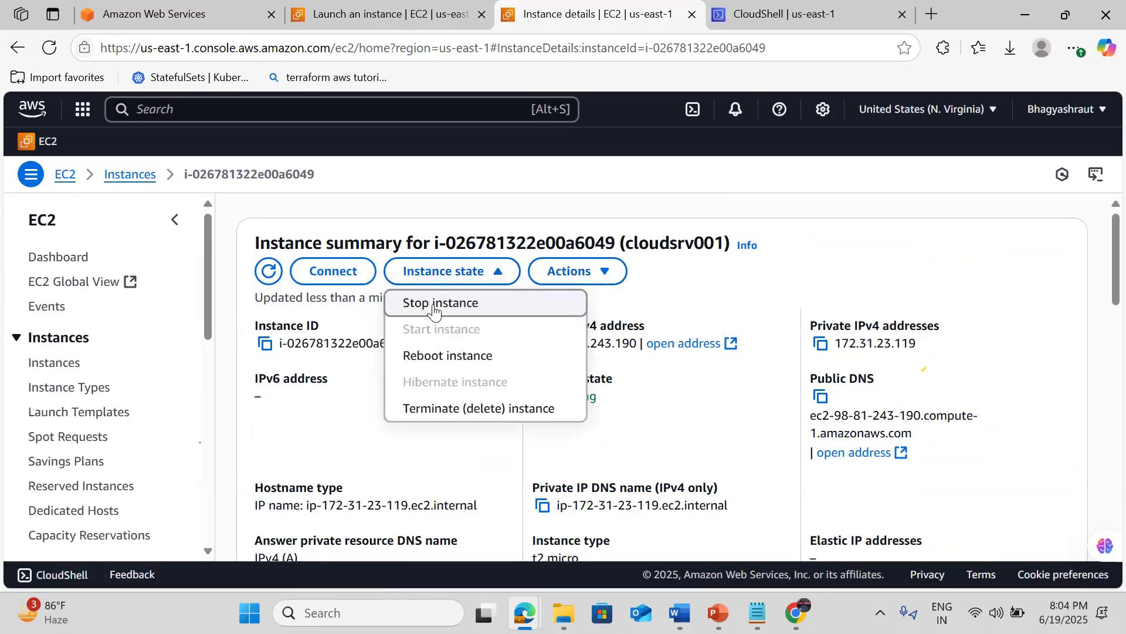
left_click(437, 416)
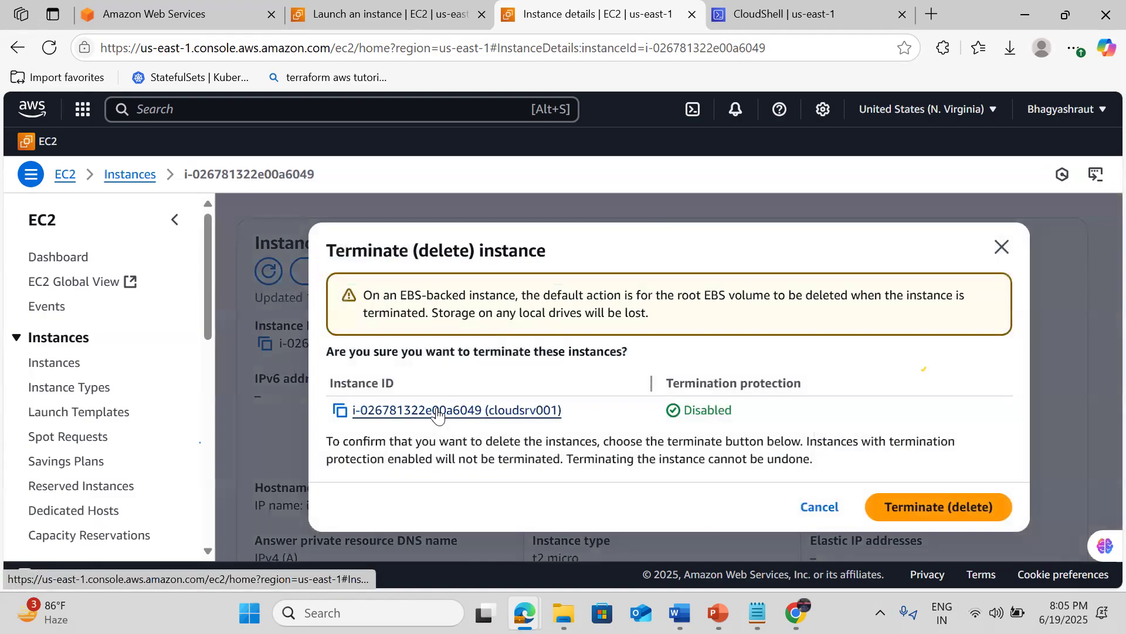
left_click(919, 508)
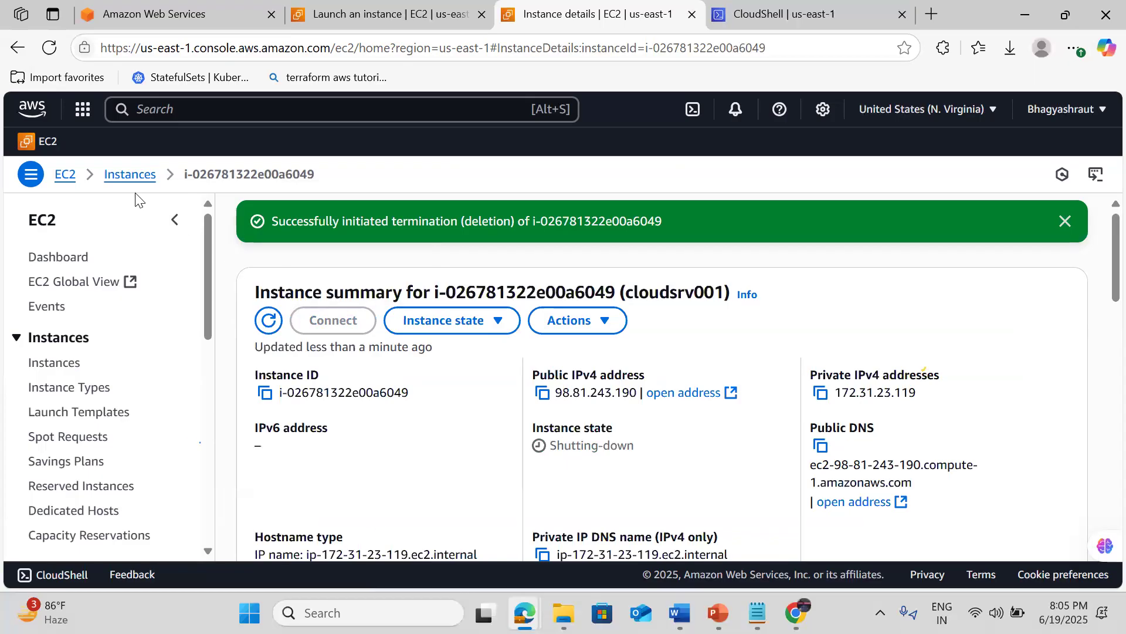
Start a new instance launch from the Instances list and name the instance mywindowssrv002.
left_click(128, 179)
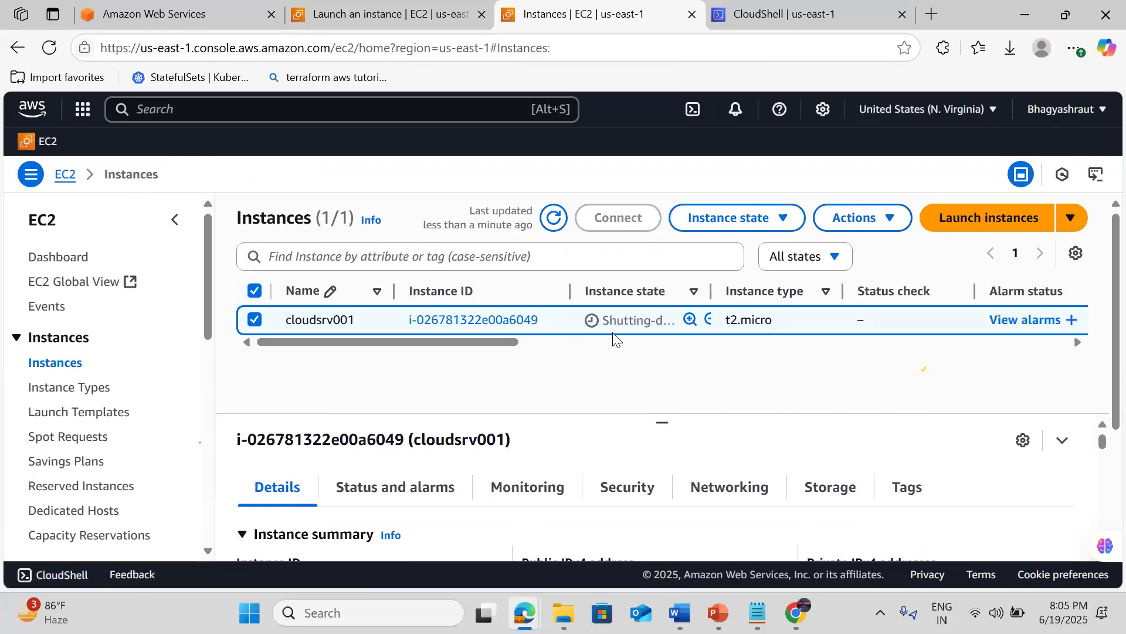
left_click(958, 232)
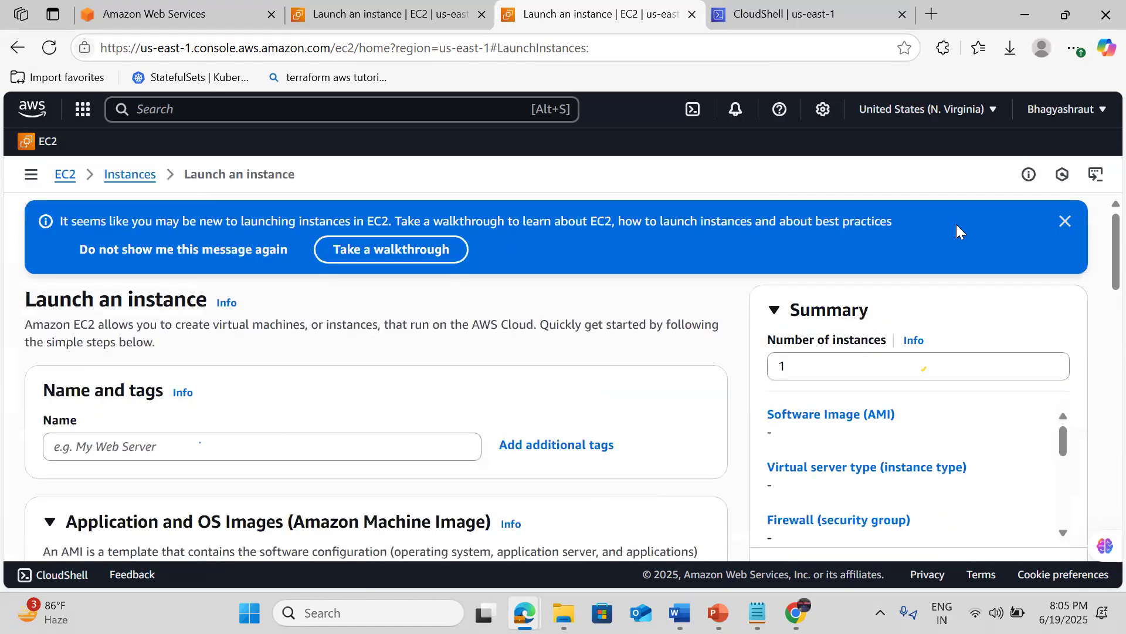
left_click(143, 448)
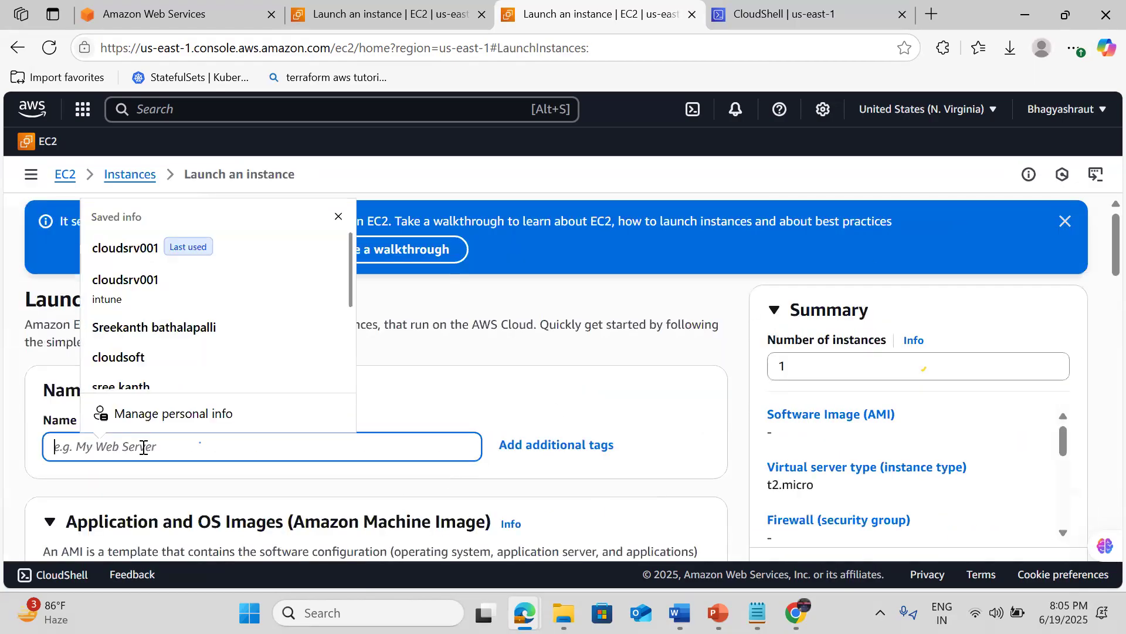
type("mywindows")
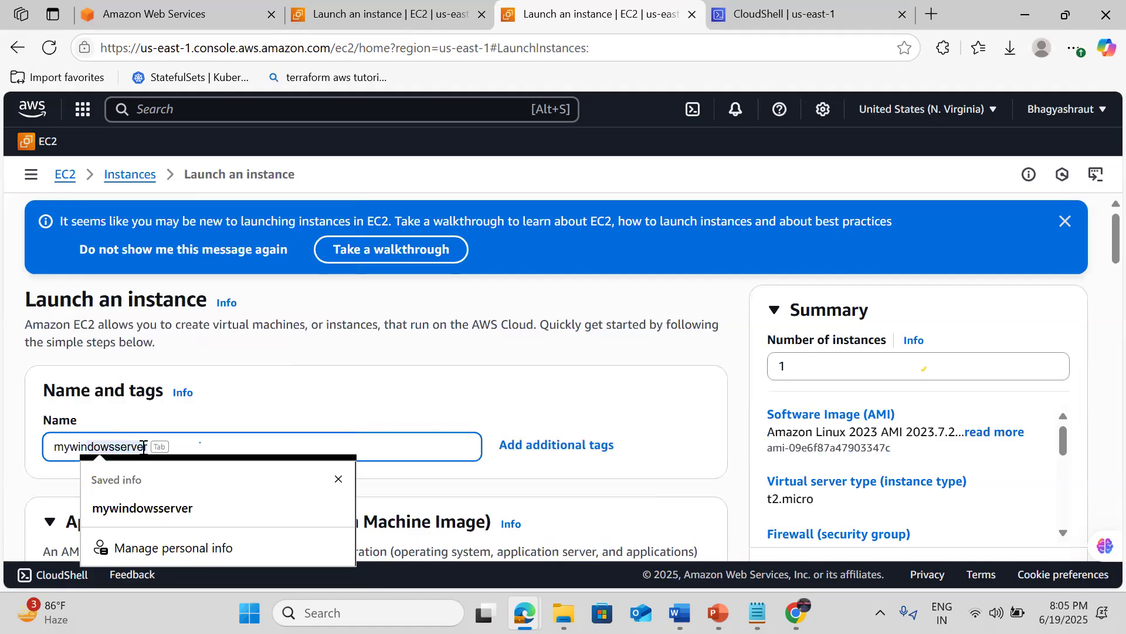
type("srv")
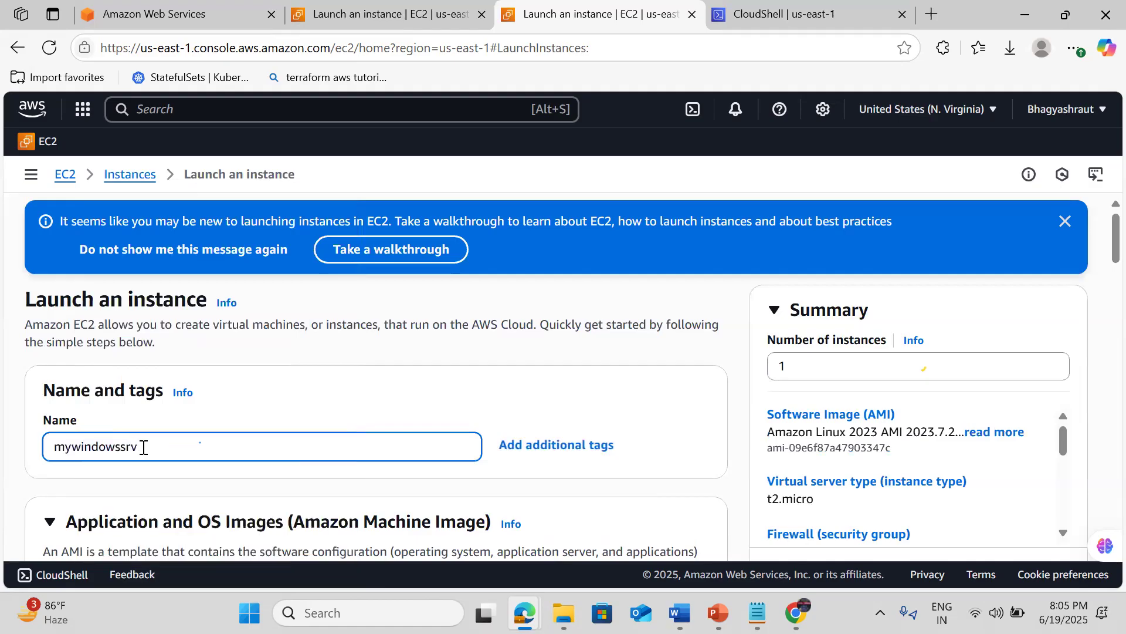
type("002")
left_click(327, 409)
scroll(326, 409, "down", 5)
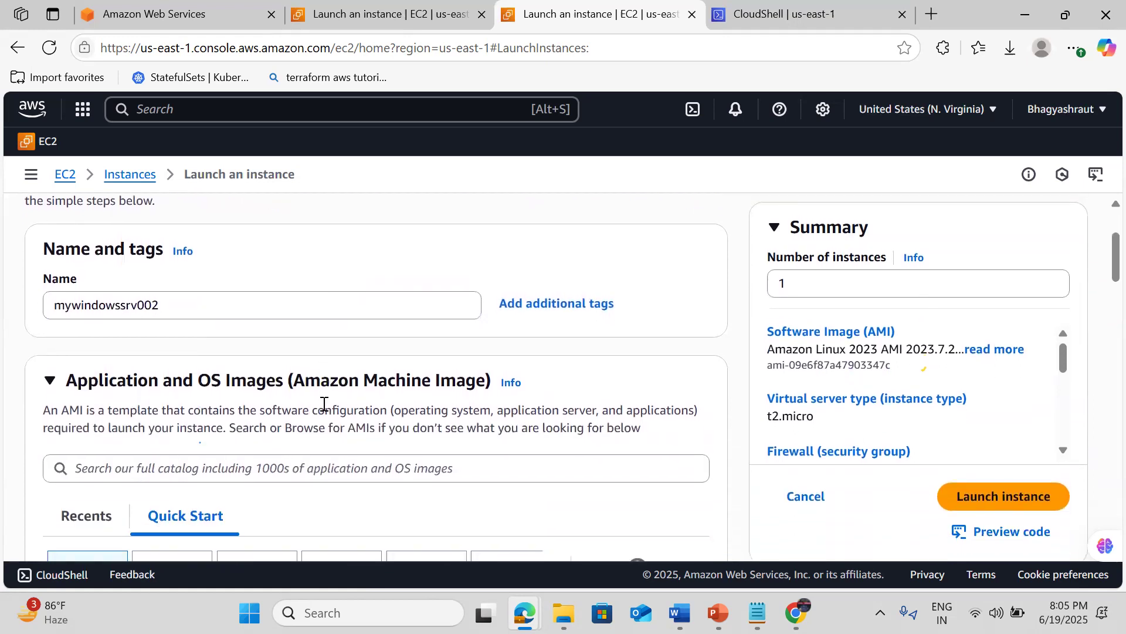
Choose the Windows quick-start image for the instance, keeping the Microsoft Windows Server 2025 Base AMI.
scroll(324, 409, "down", 2)
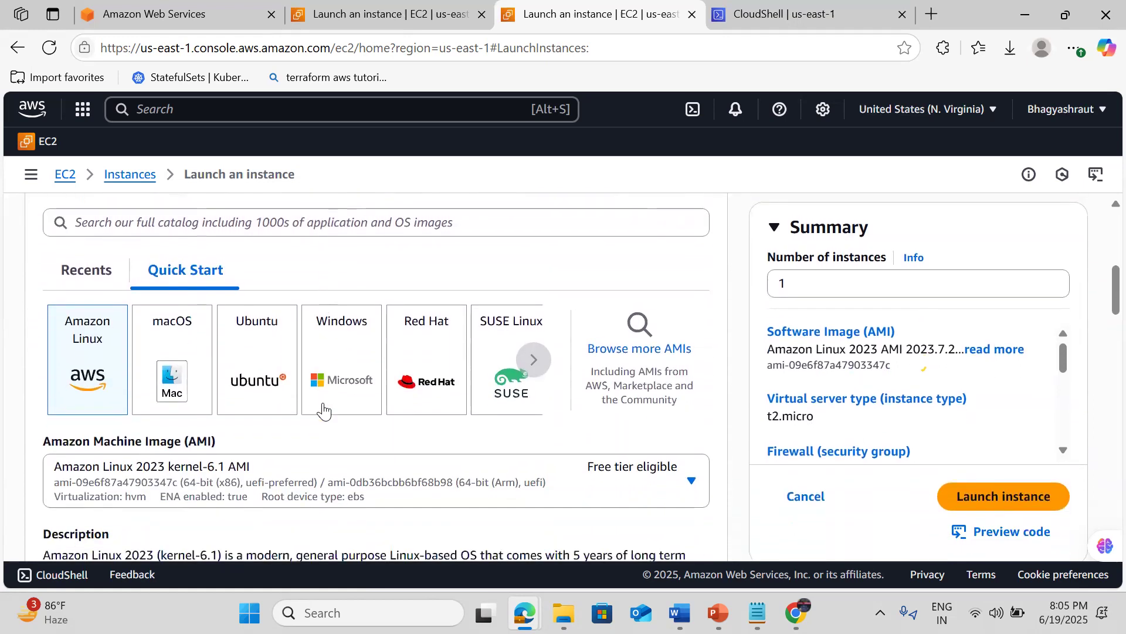
left_click(341, 380)
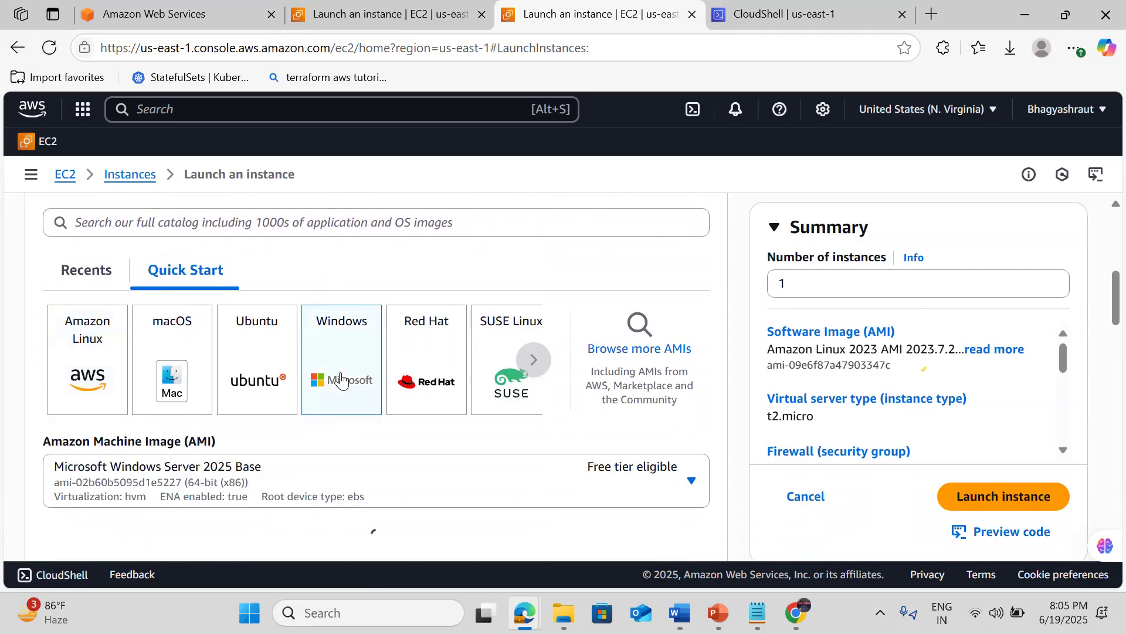
left_click(178, 460)
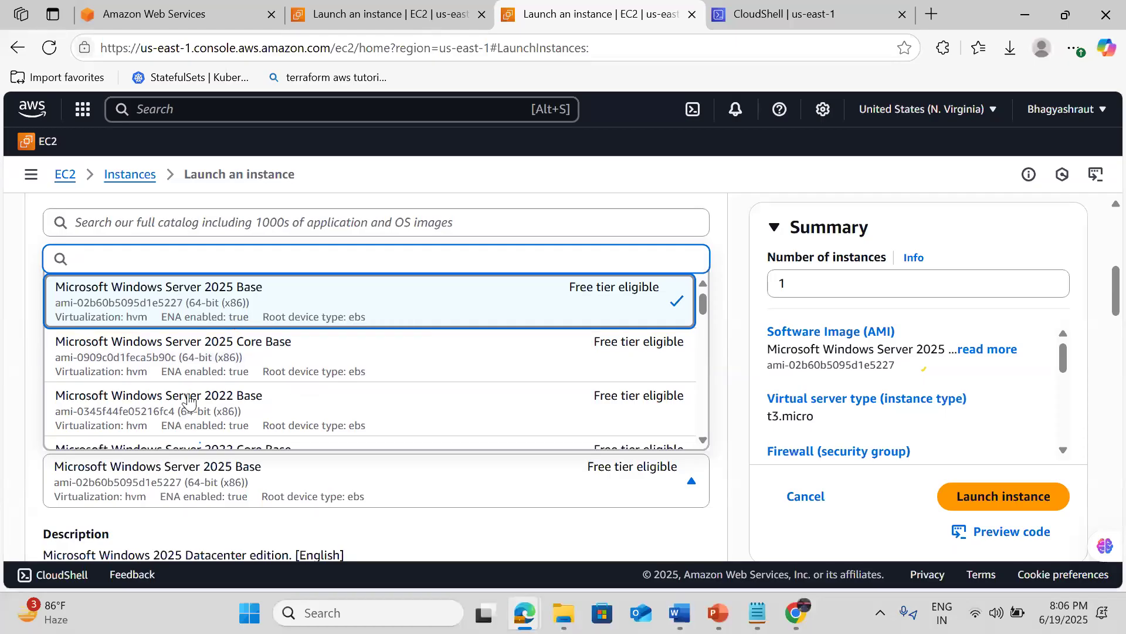
left_click(171, 400)
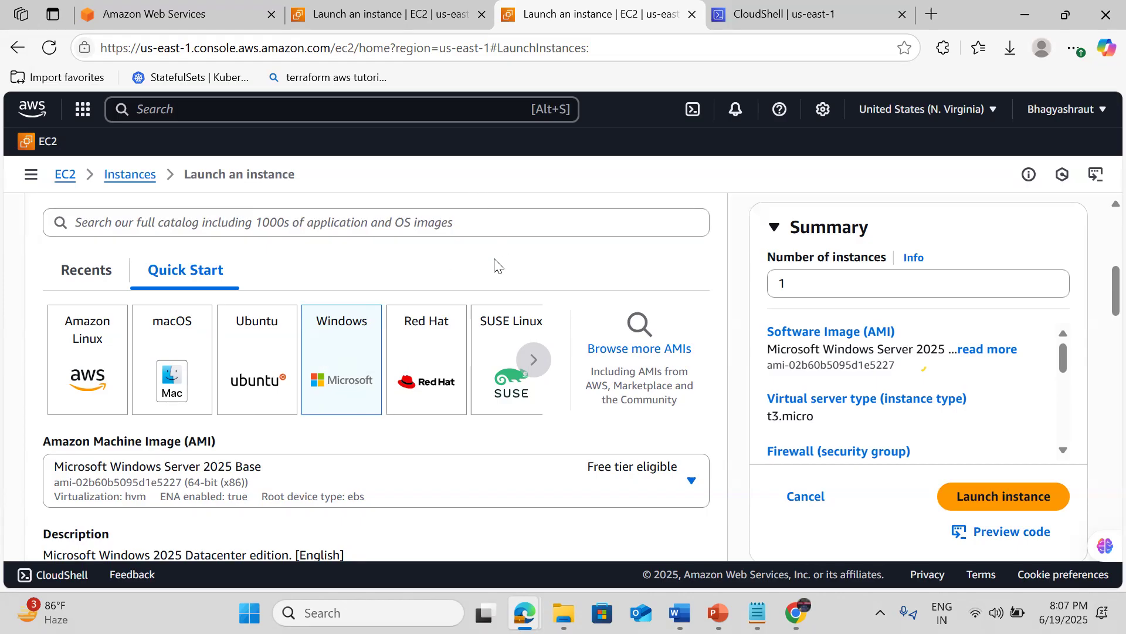
Assign the existing key pair mykeypair to the Windows instance and review its network, firewall and storage settings.
scroll(494, 266, "down", 5)
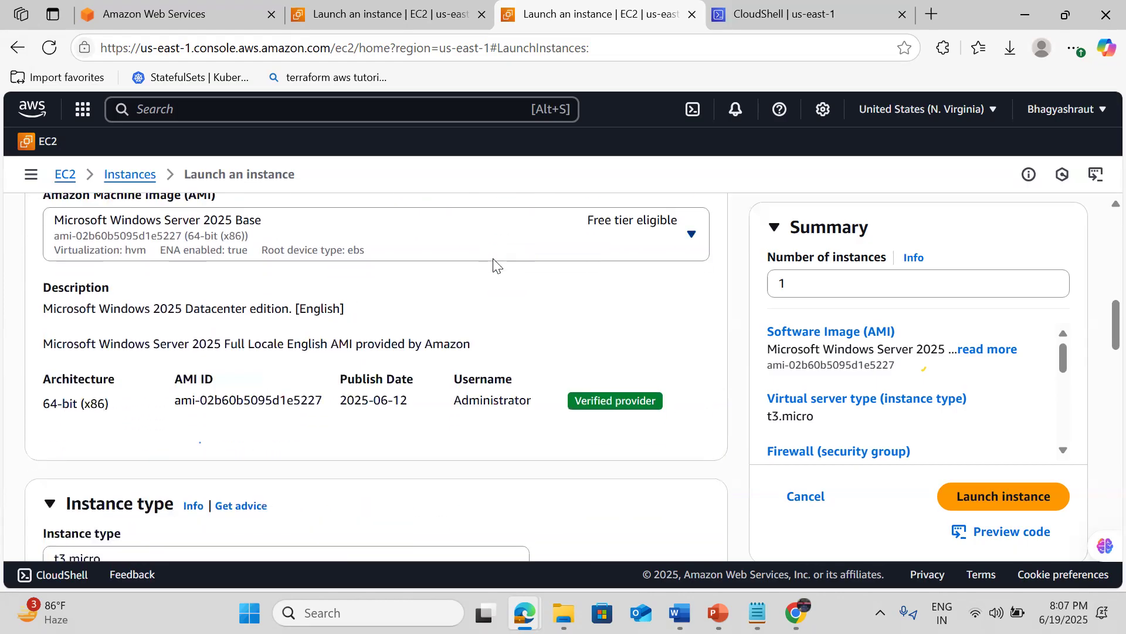
scroll(494, 266, "down", 2)
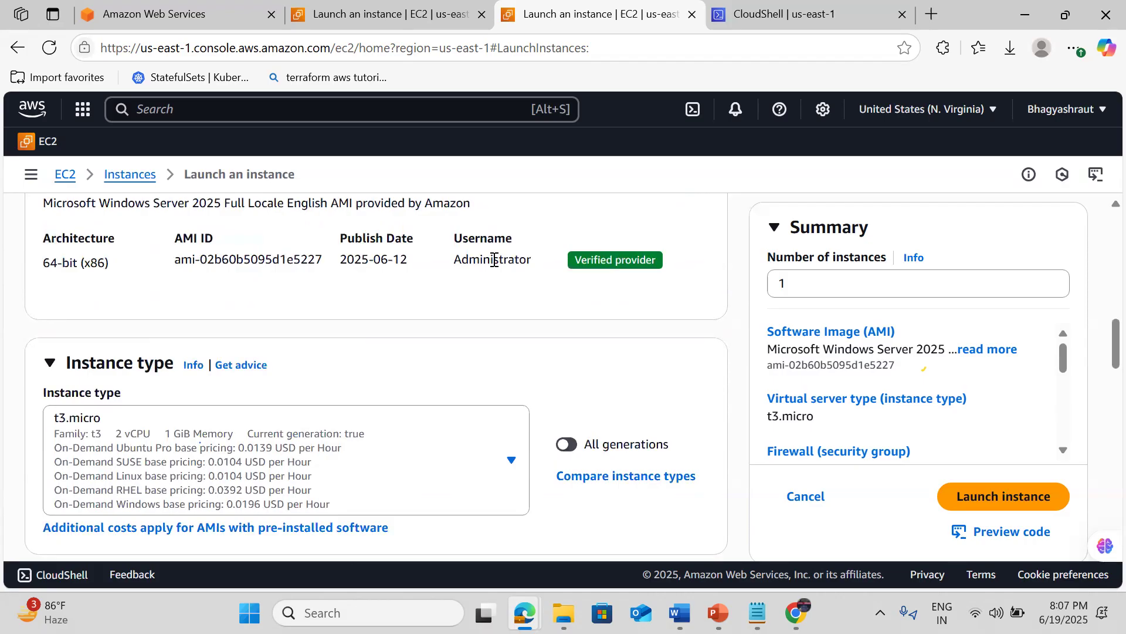
scroll(495, 260, "down", 6)
scroll(493, 266, "down", 1)
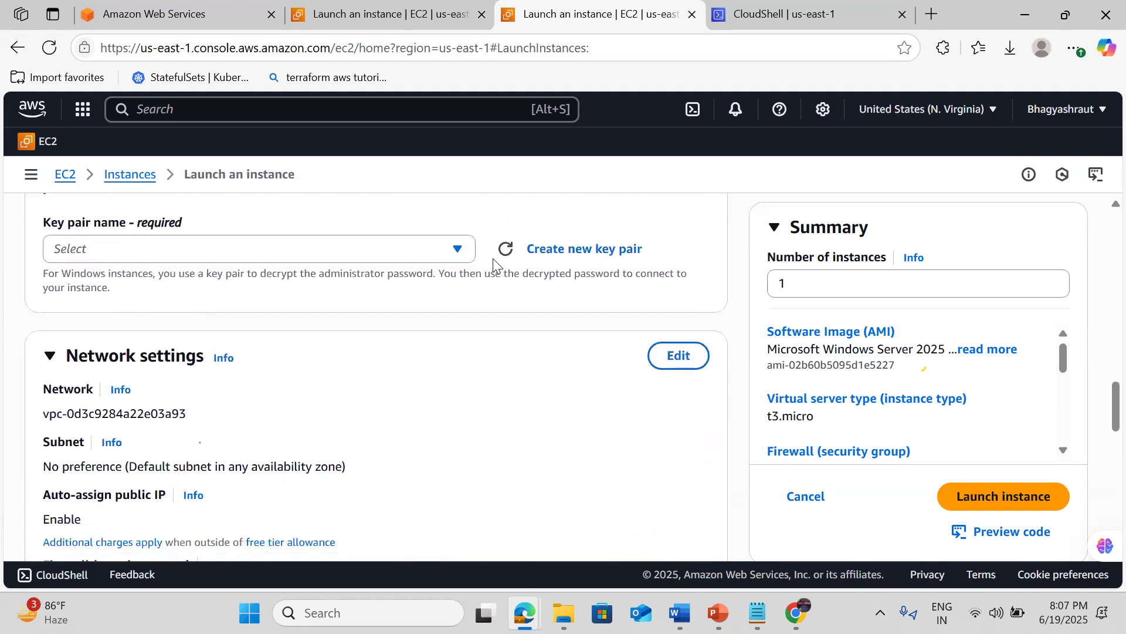
left_click(395, 256)
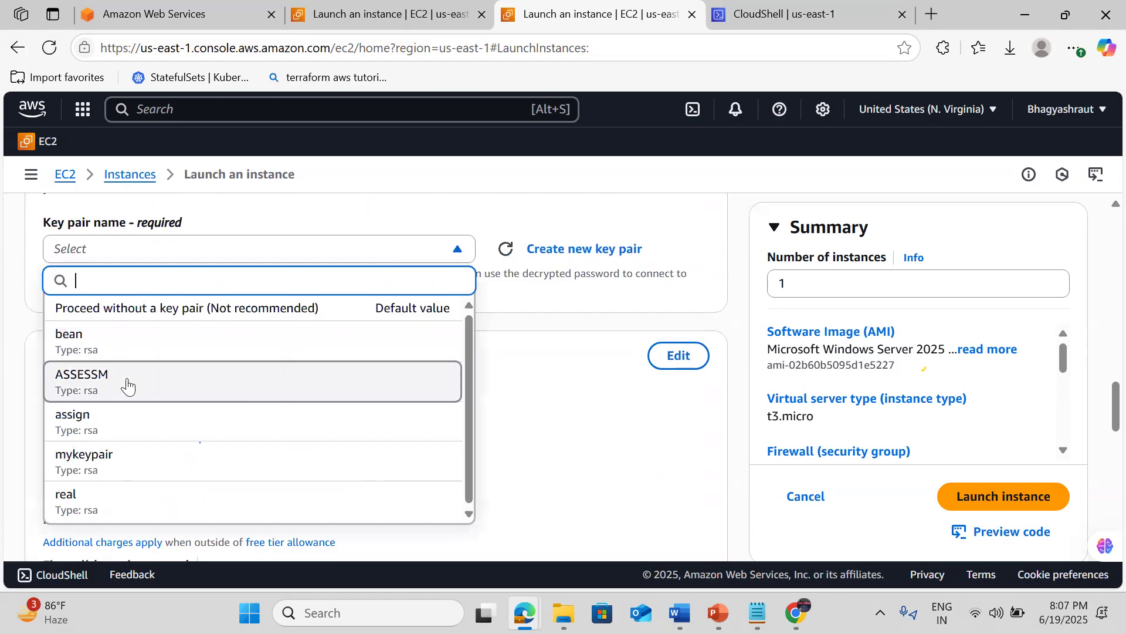
left_click(119, 476)
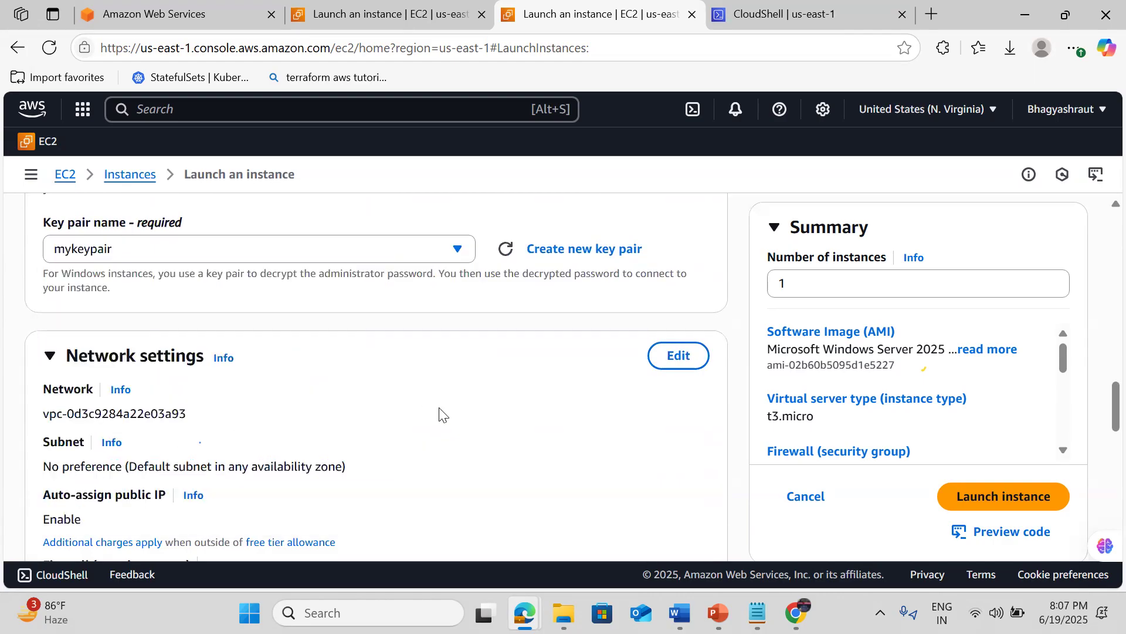
scroll(440, 414, "down", 5)
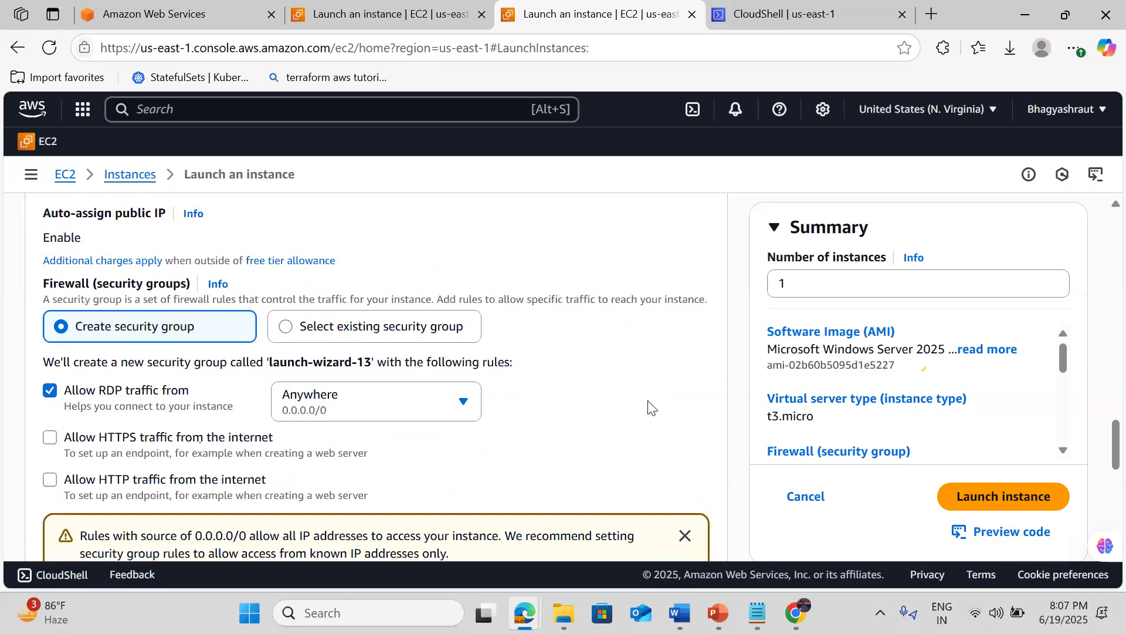
scroll(648, 405, "down", 7)
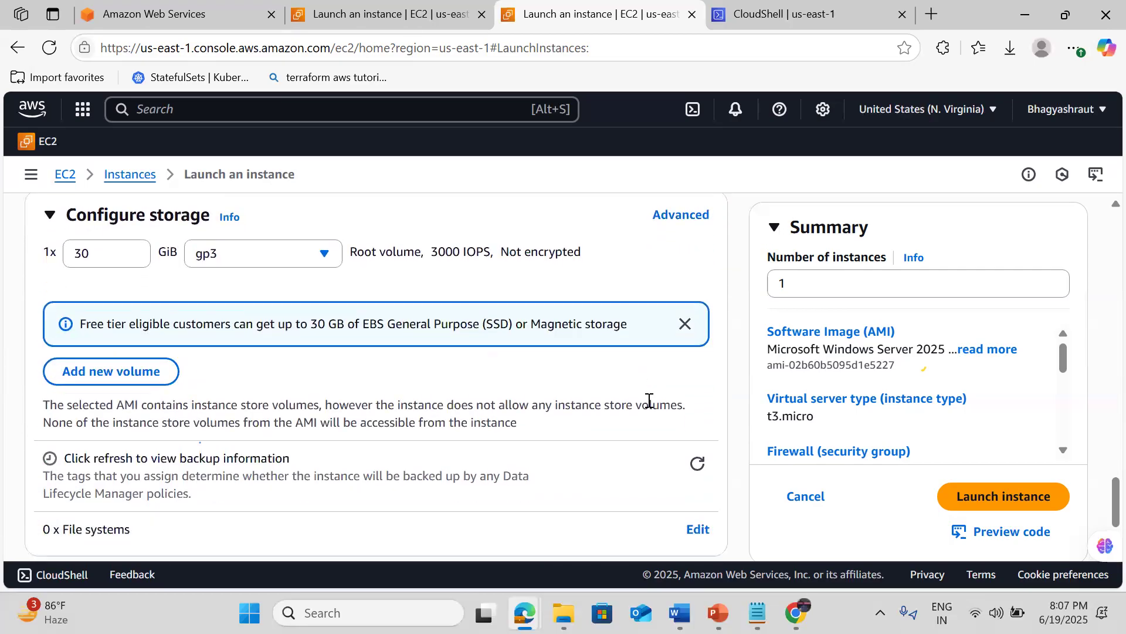